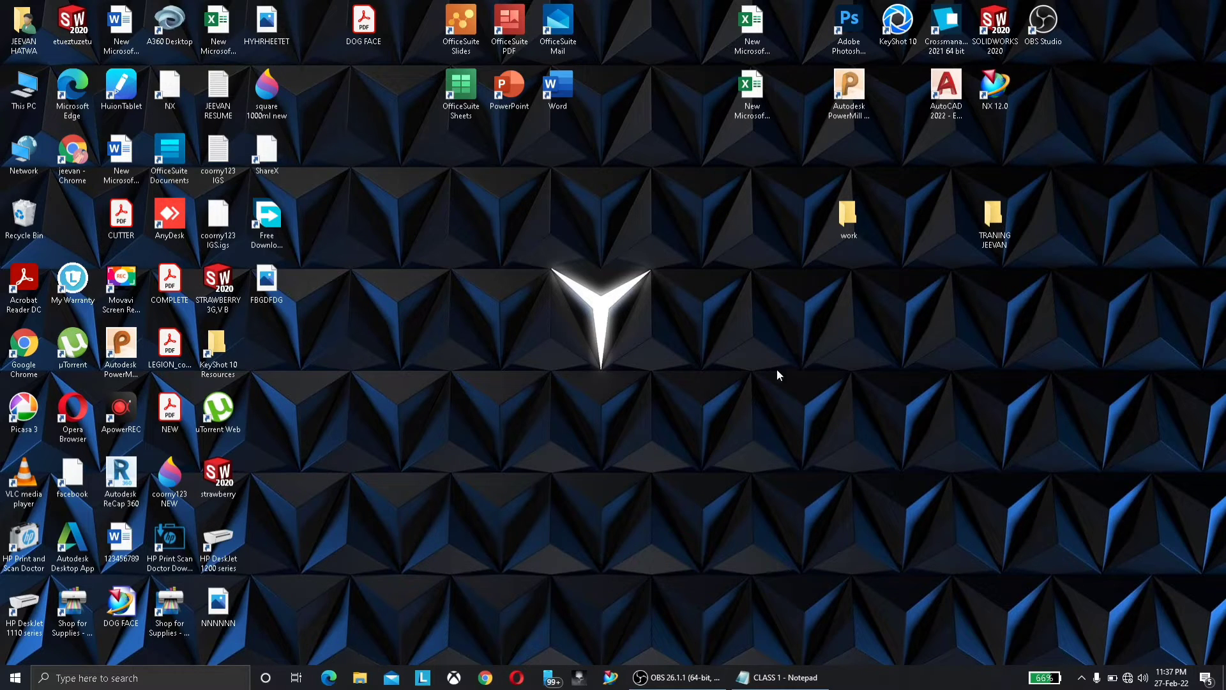
Step: Review the 2D sketch topics in the CLASS 1 note, from Profile down to Make Corner
click(775, 678)
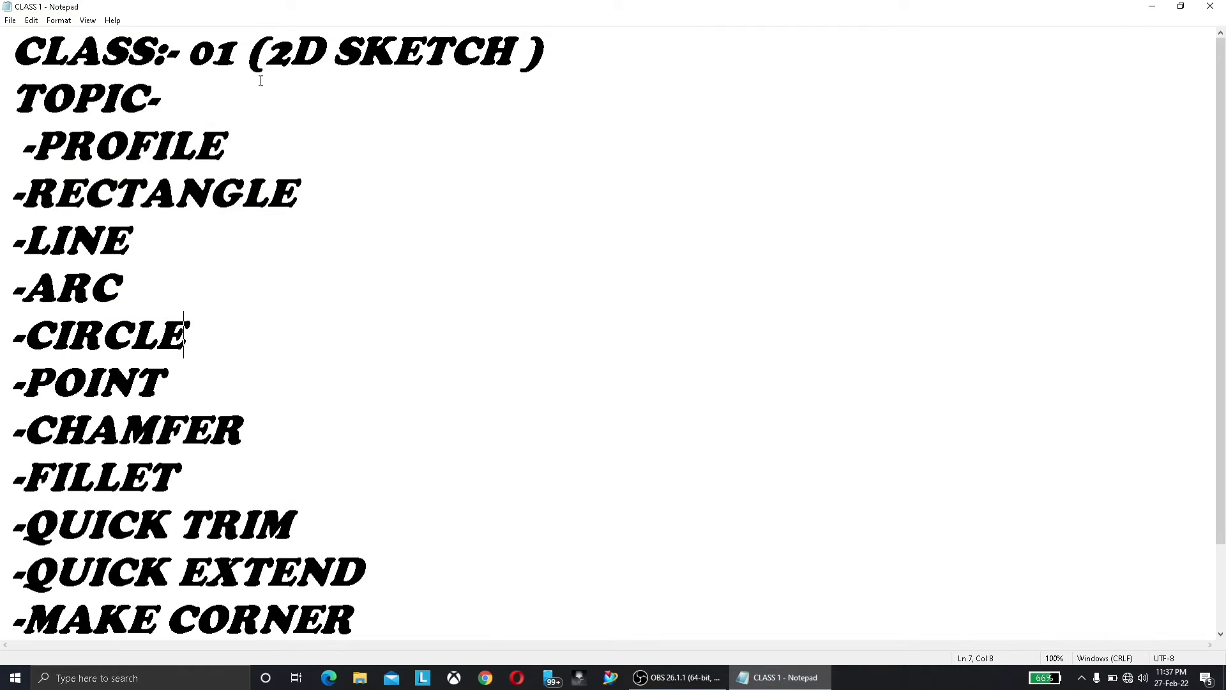
drag(243, 142, 4, 152)
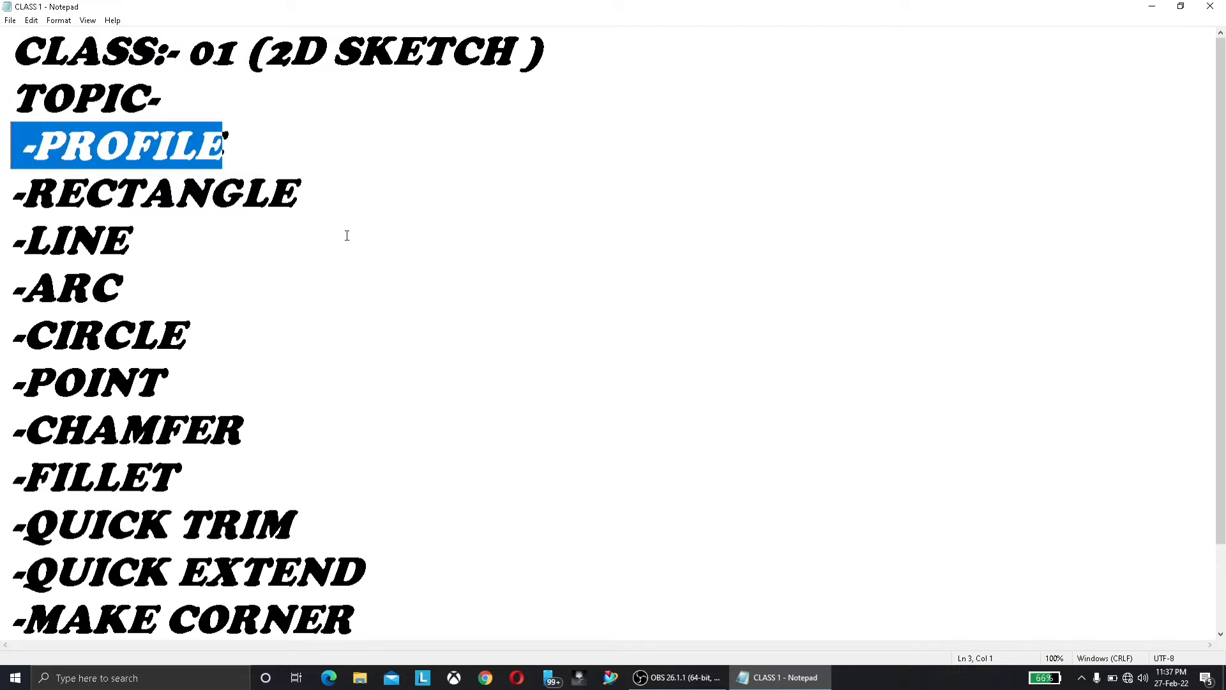
click(317, 202)
drag(317, 202, 7, 201)
drag(161, 258, 8, 243)
drag(183, 278, 7, 288)
drag(200, 334, 8, 334)
drag(182, 389, 7, 384)
drag(255, 424, 9, 417)
drag(200, 485, 7, 480)
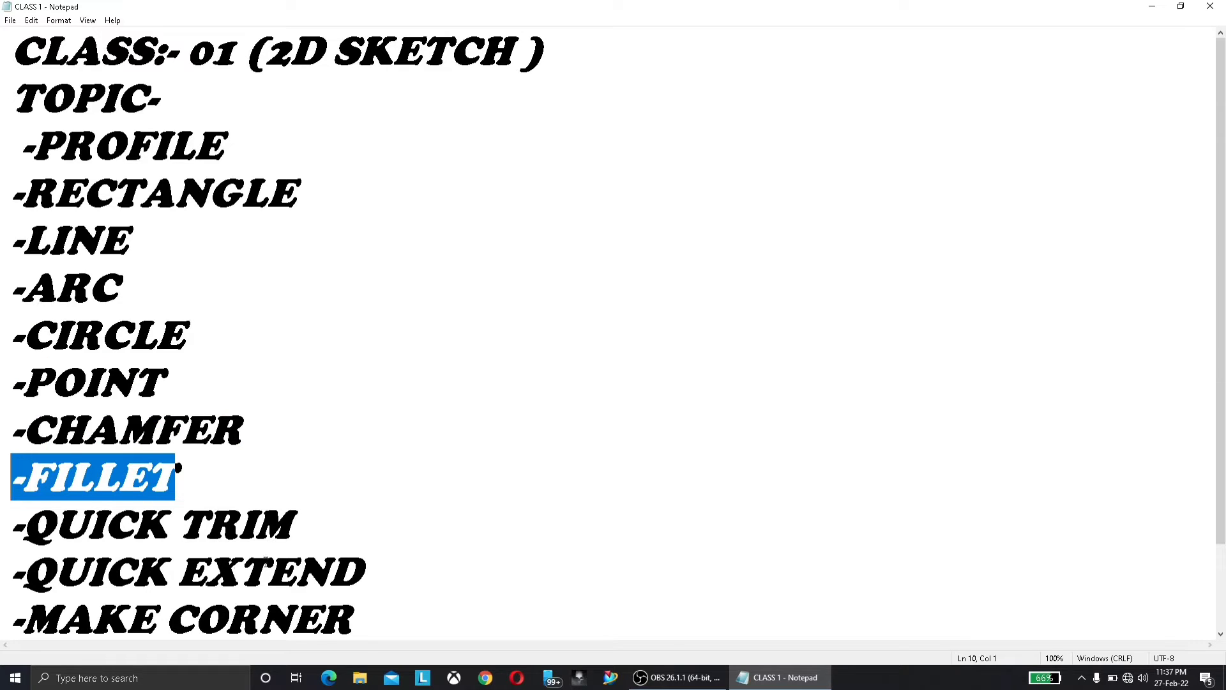
drag(300, 535, 33, 505)
drag(366, 573, 25, 579)
drag(366, 621, 264, 599)
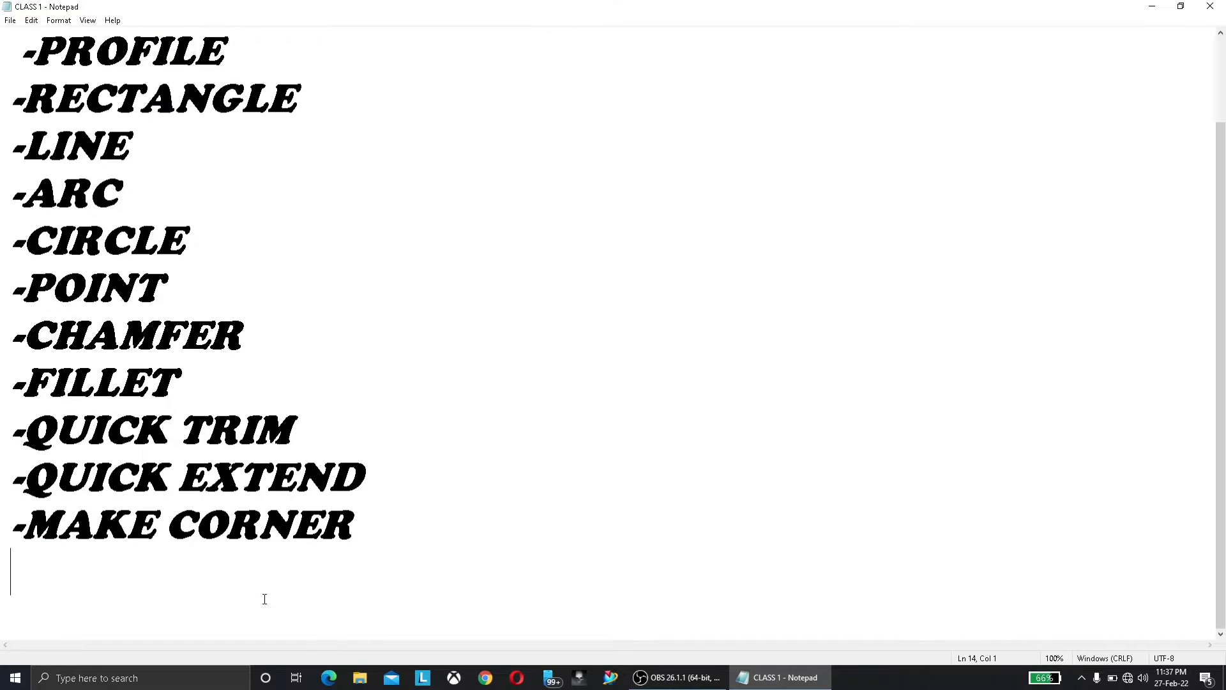
scroll(281, 426, up, 1)
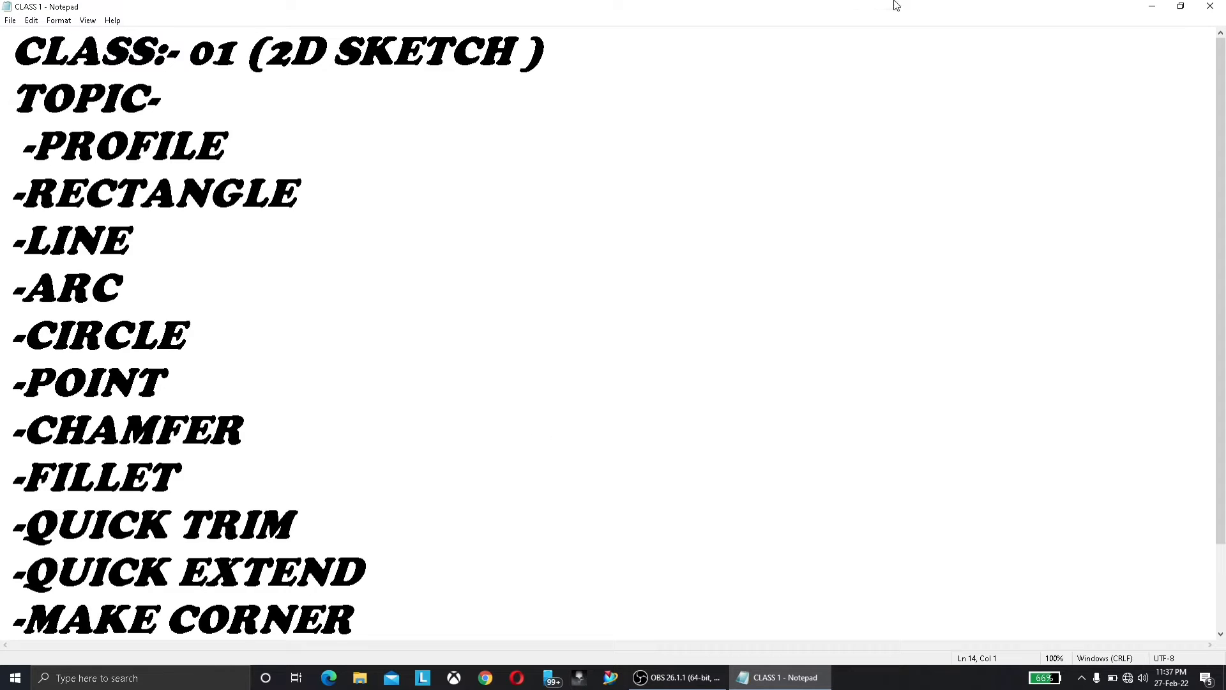
click(1152, 11)
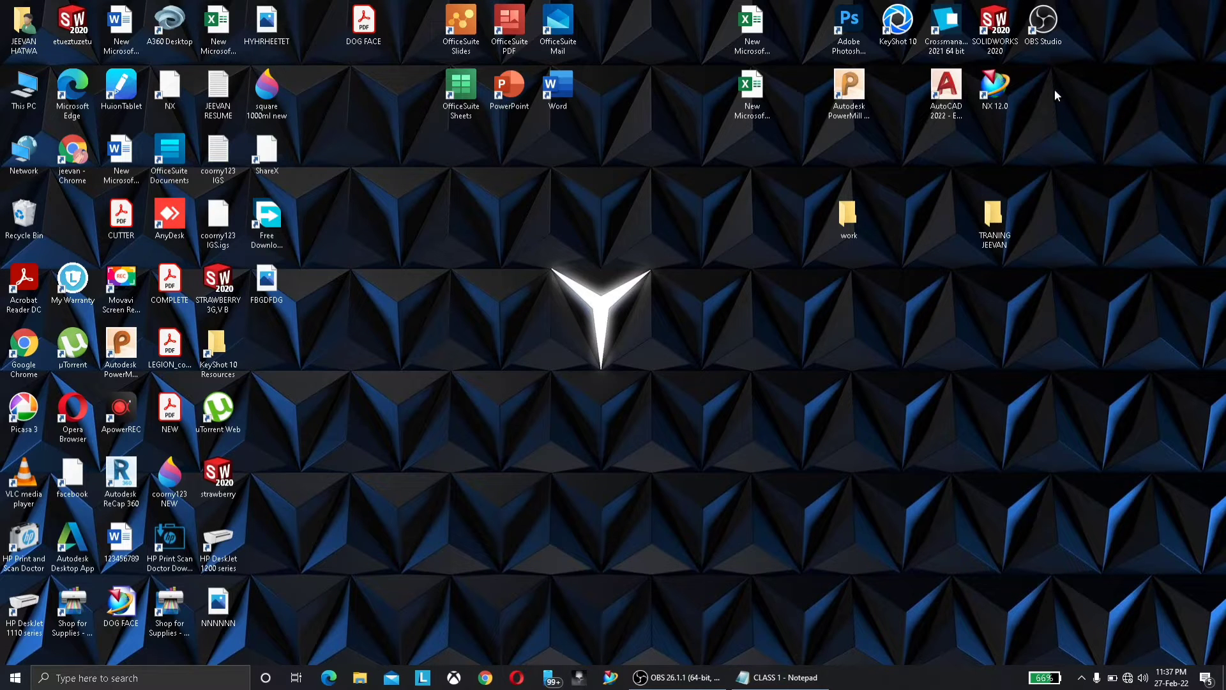
Step: Launch NX 12 and create a millimetre Model part named SKETCH 1.prt in the D:\nx1911 folder
double_click(1010, 94)
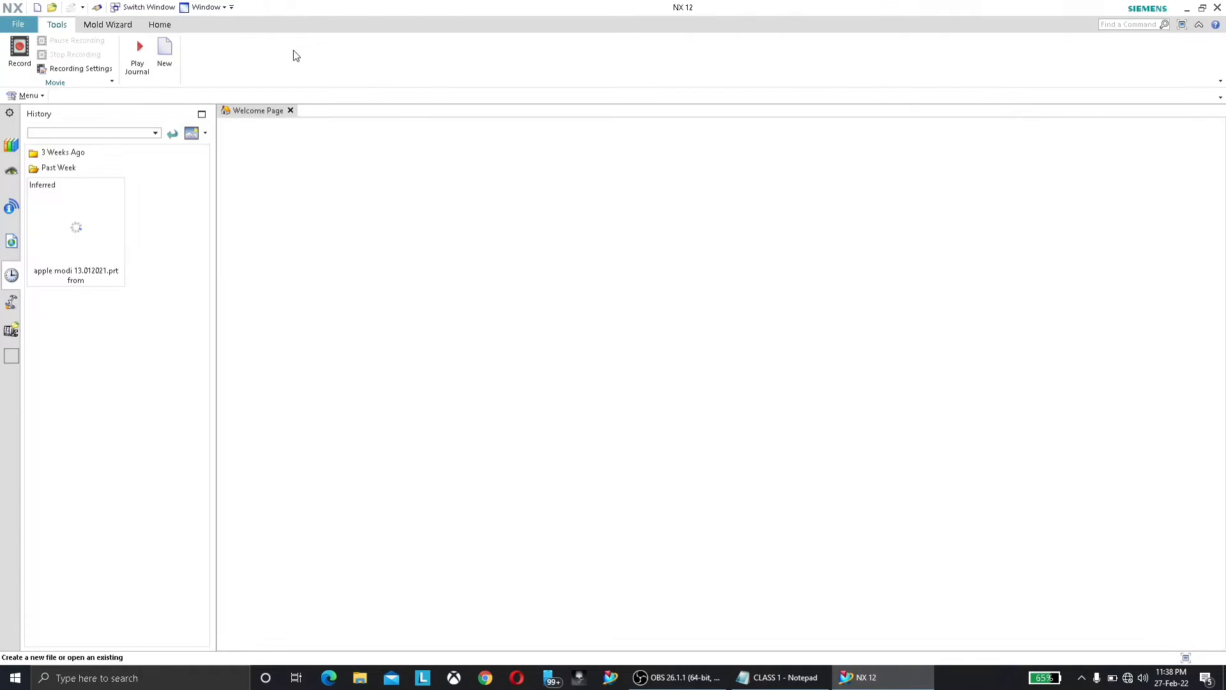
click(165, 54)
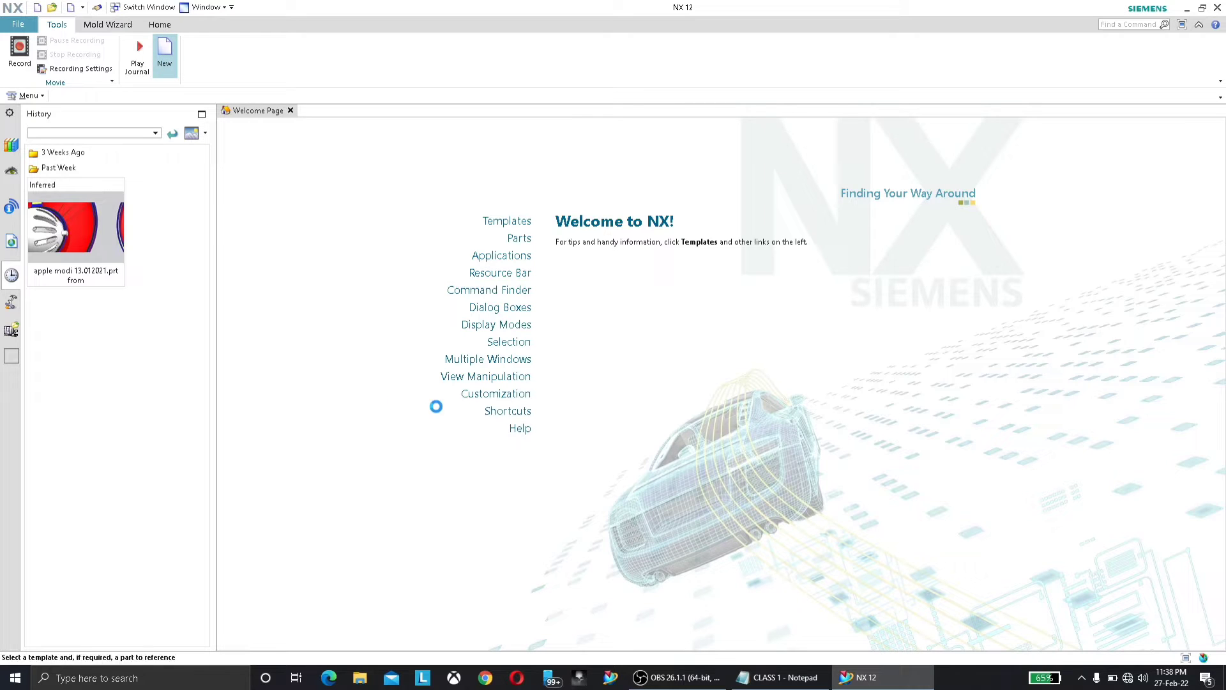
text(SKETCH 1)
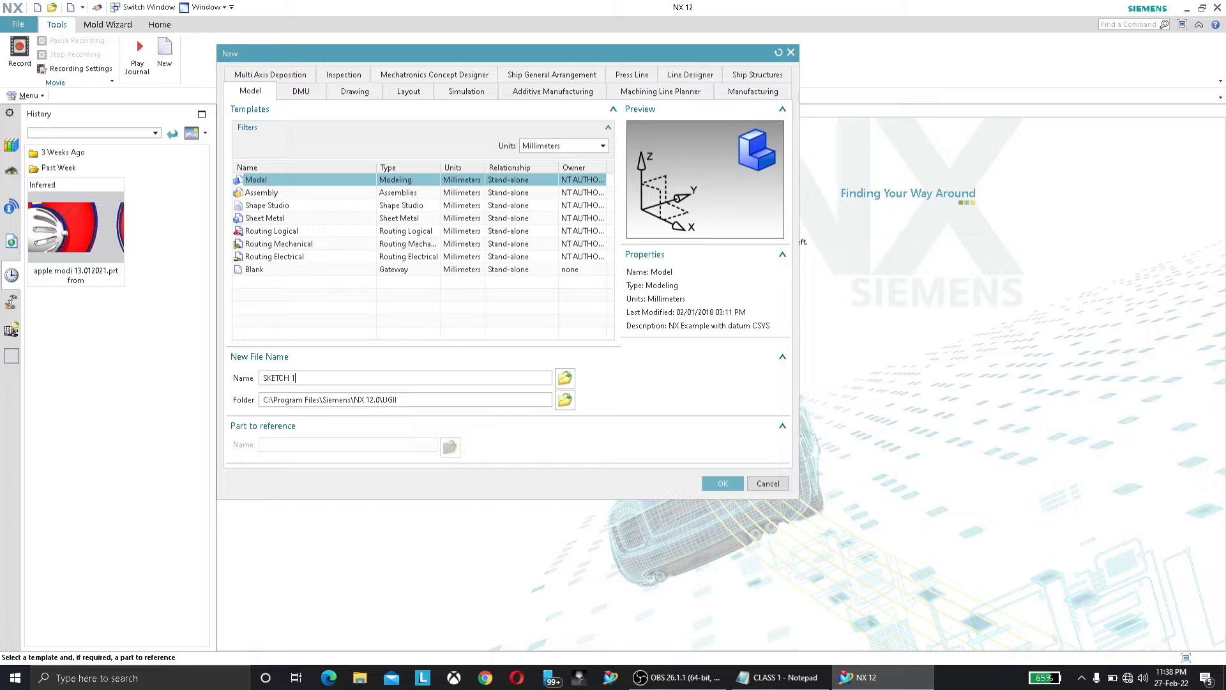
click(564, 400)
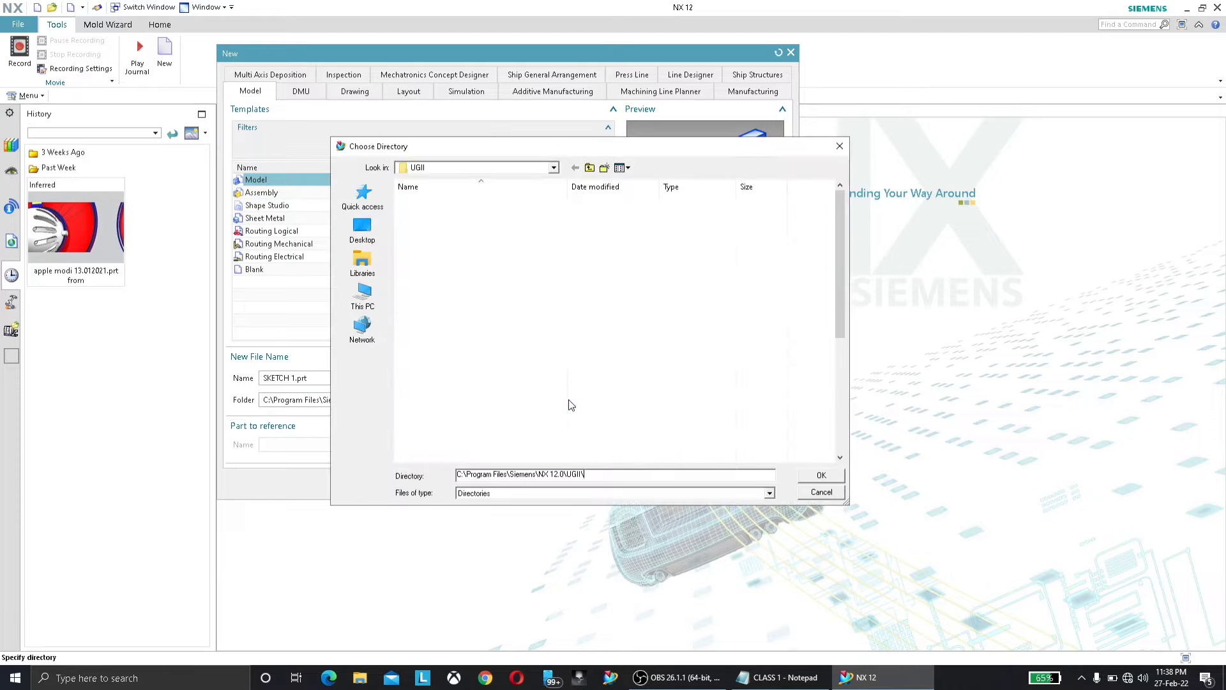
click(362, 295)
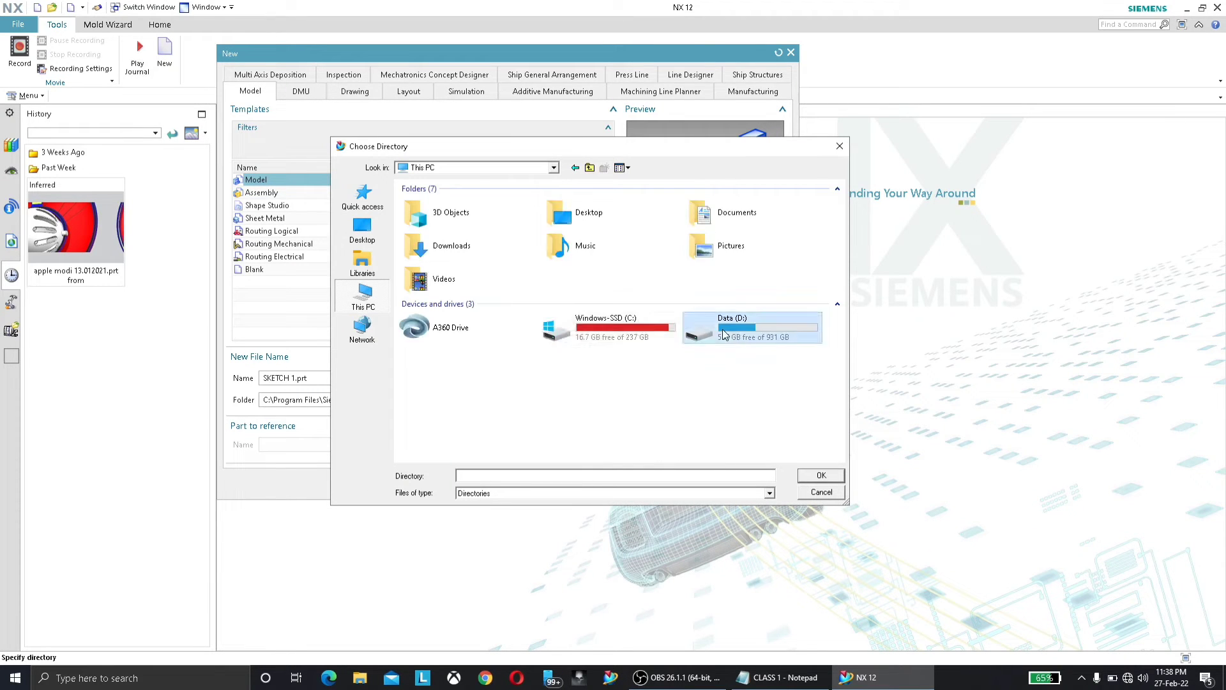
double_click(734, 325)
double_click(450, 299)
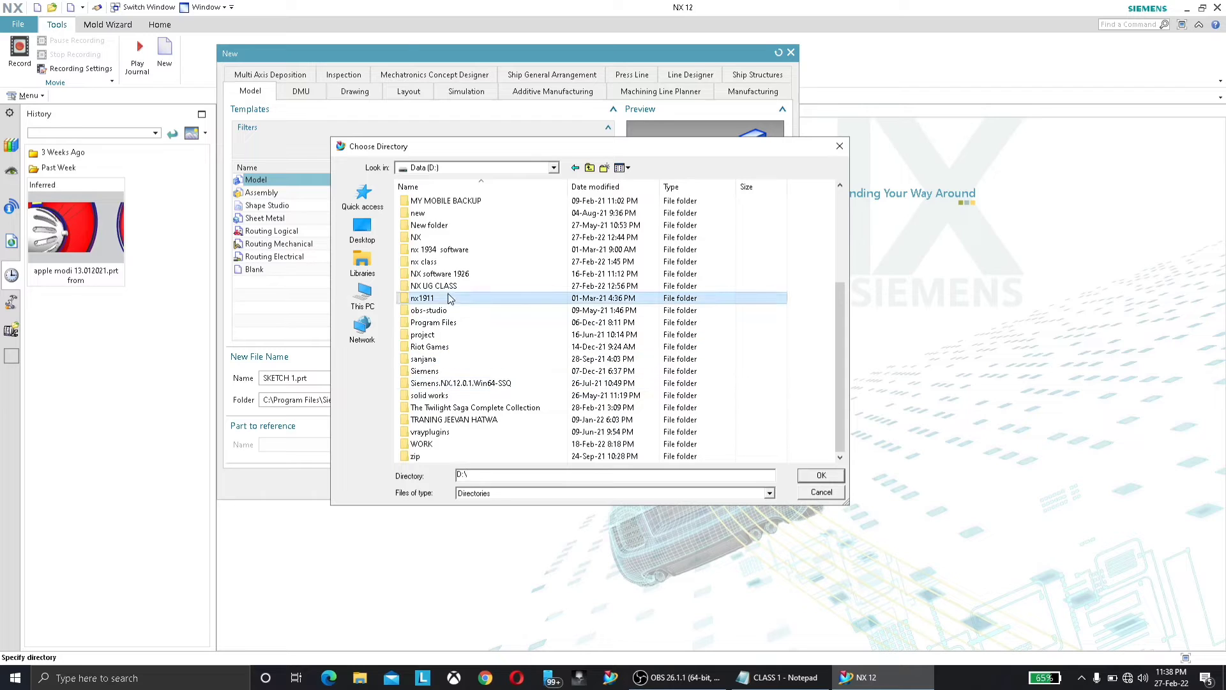
click(811, 475)
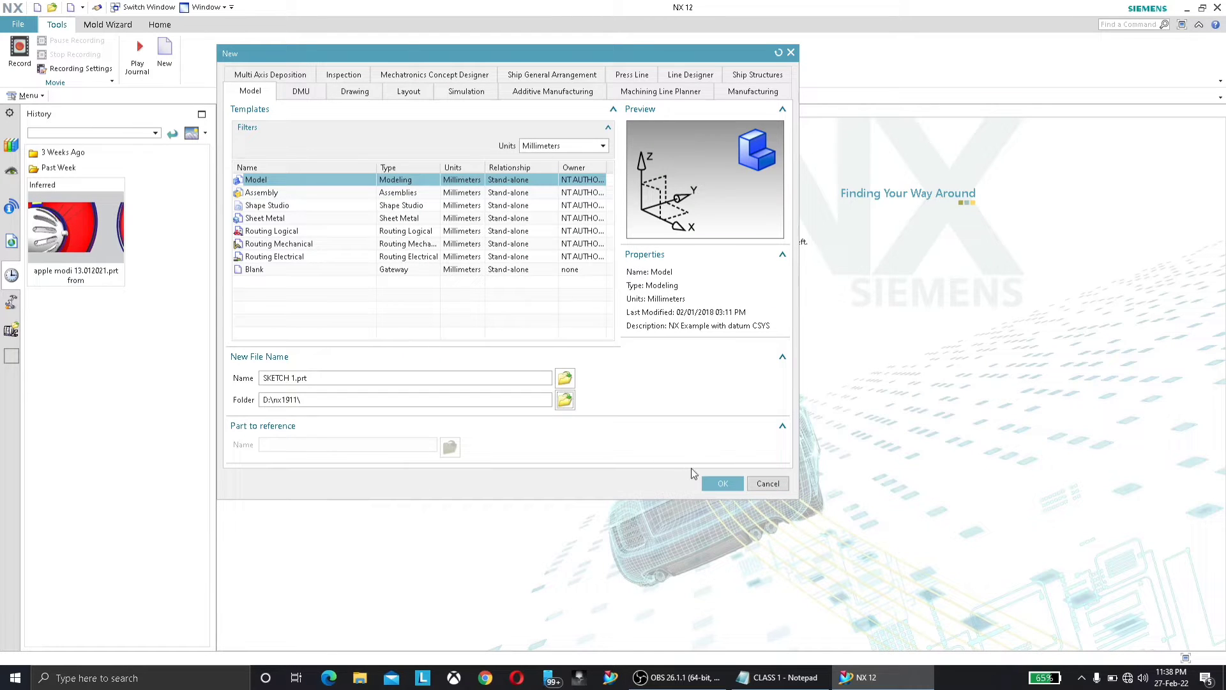
click(714, 483)
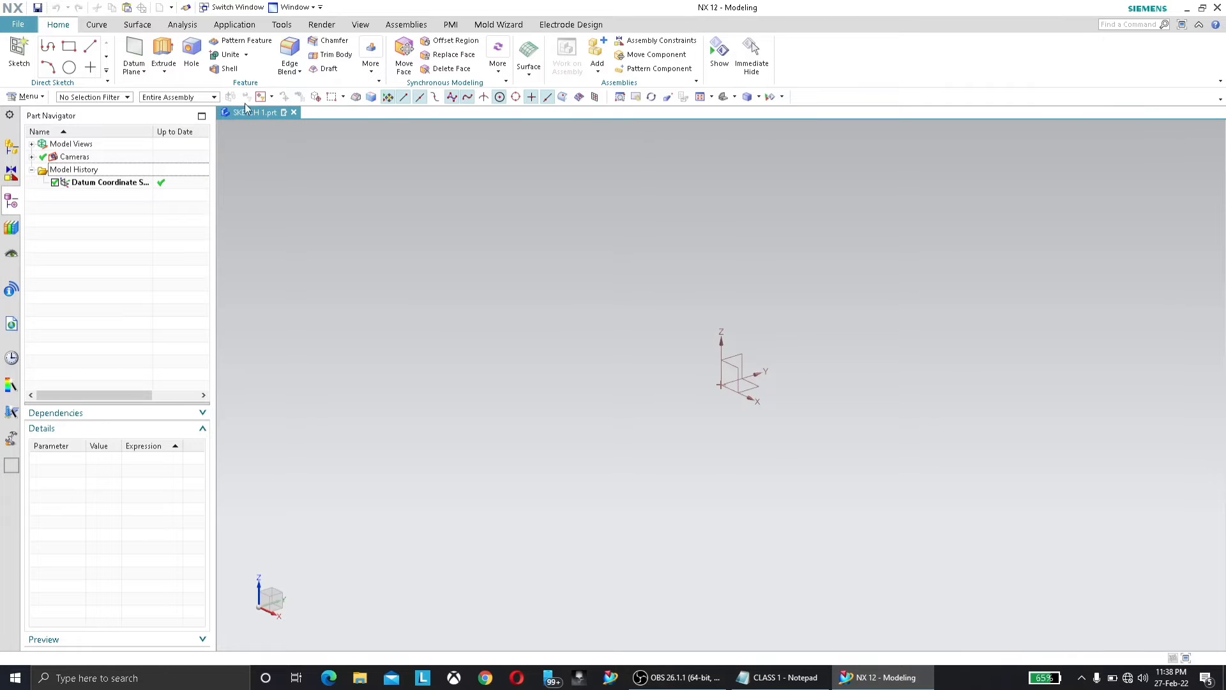
Step: Create a sketch on the XY plane of the datum coordinate system
scroll(748, 379, up, 5)
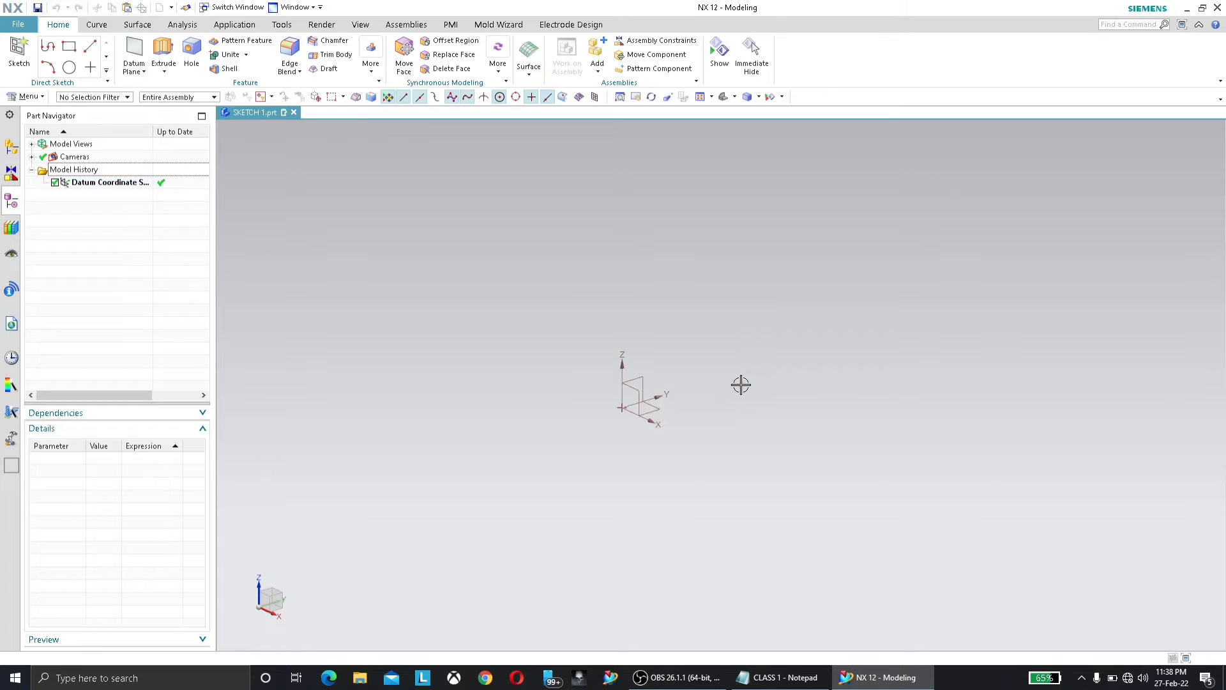
scroll(613, 404, up, 2)
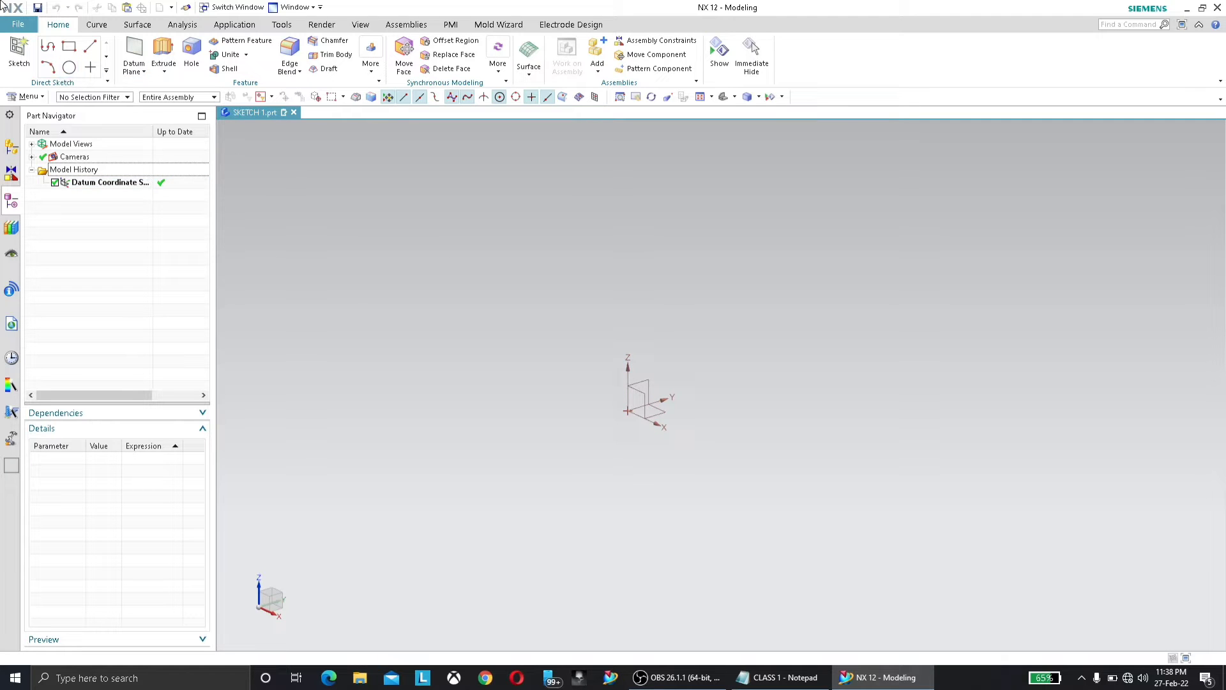
click(19, 56)
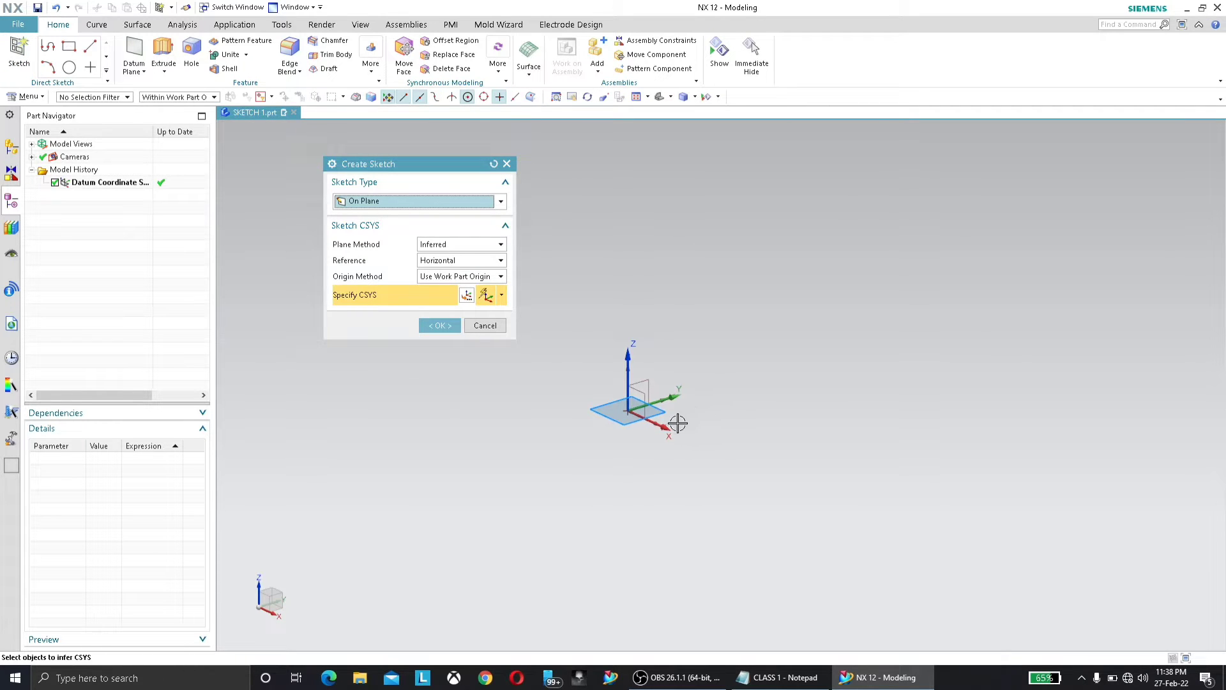
click(642, 398)
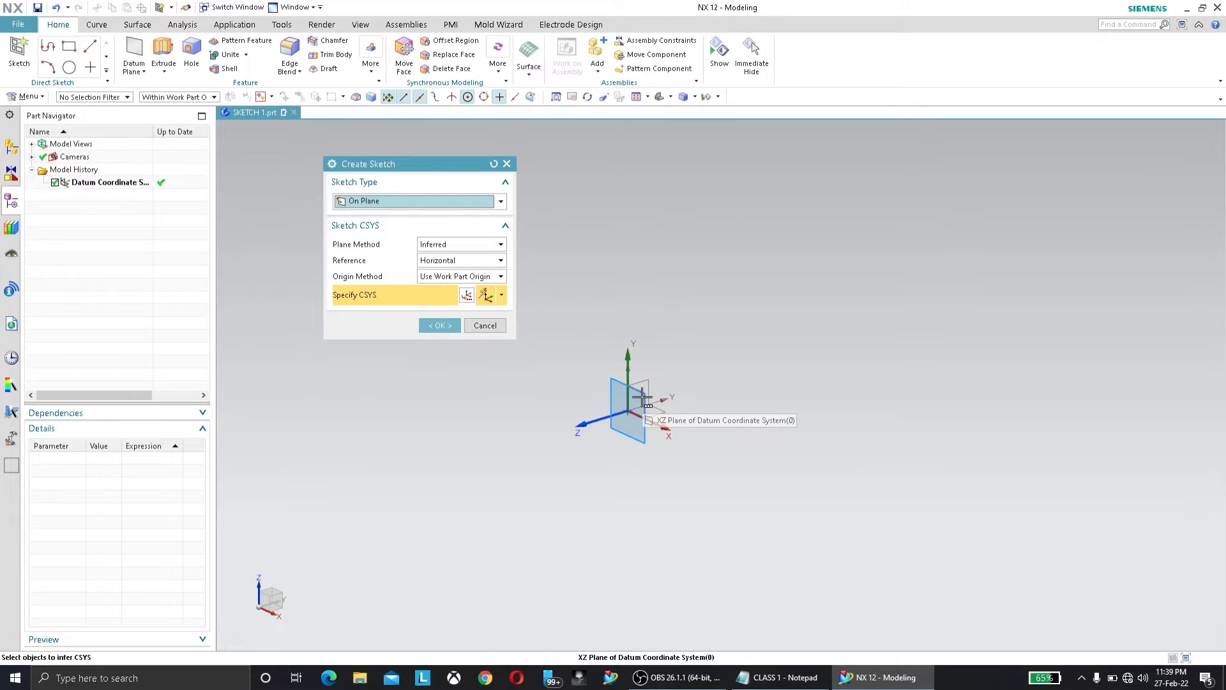
click(643, 382)
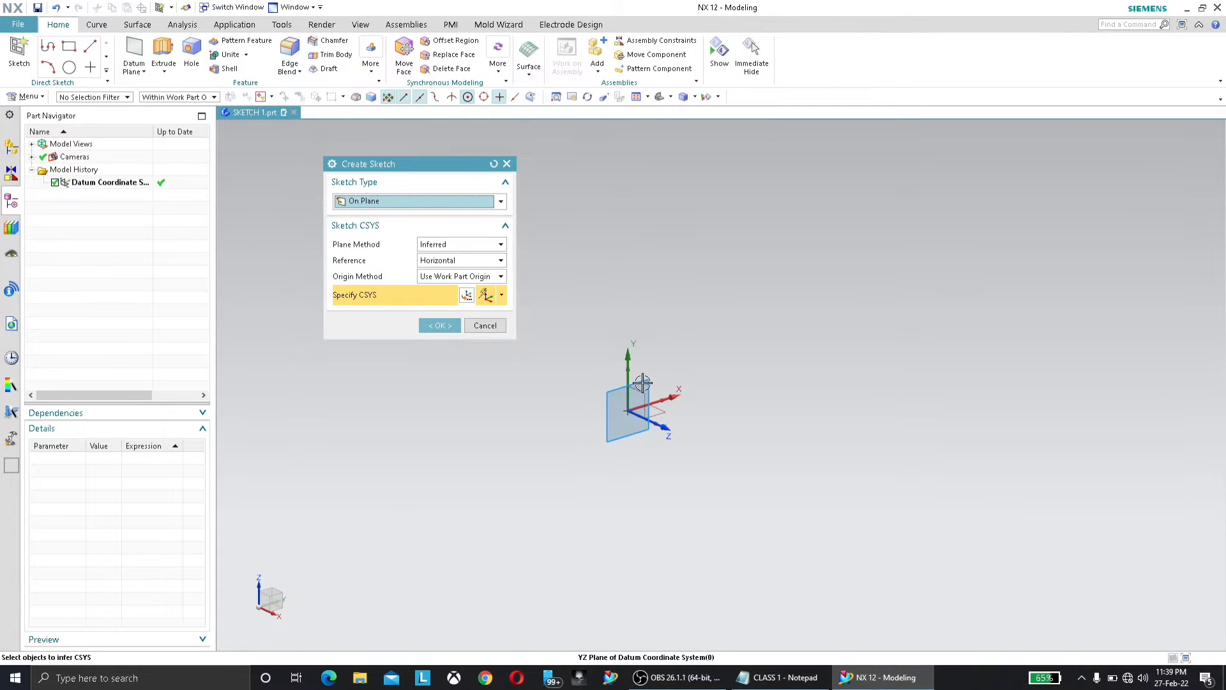
shift+middle_drag(642, 382, 634, 398)
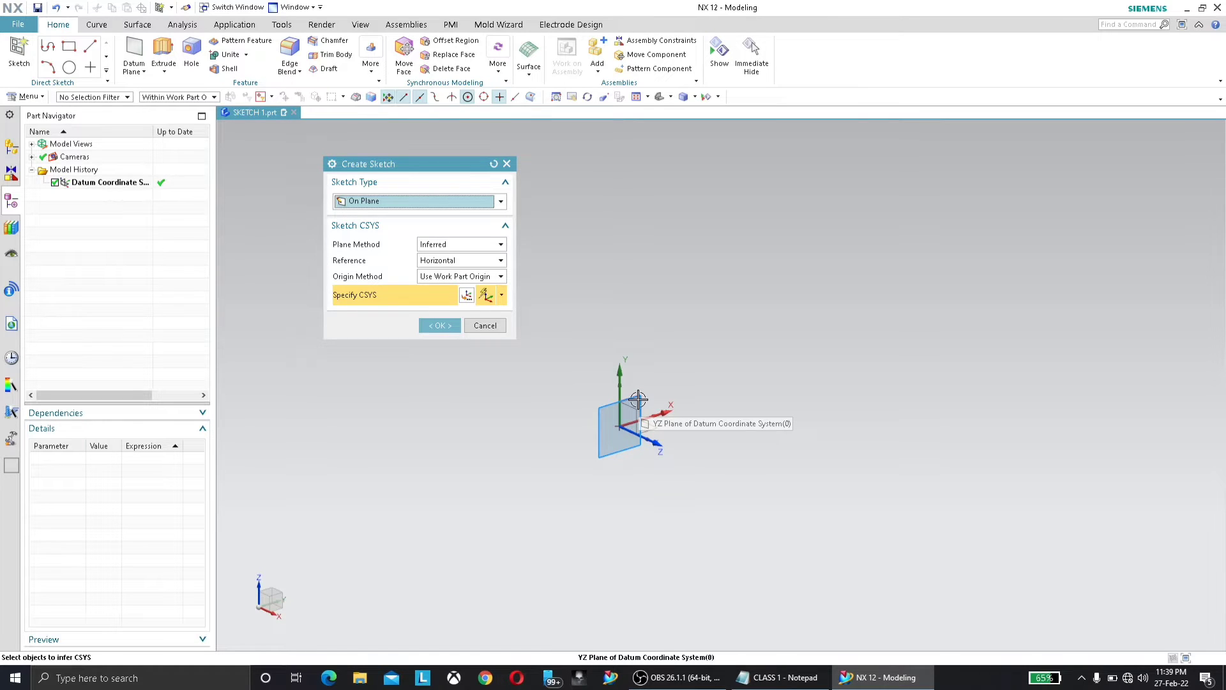
click(650, 415)
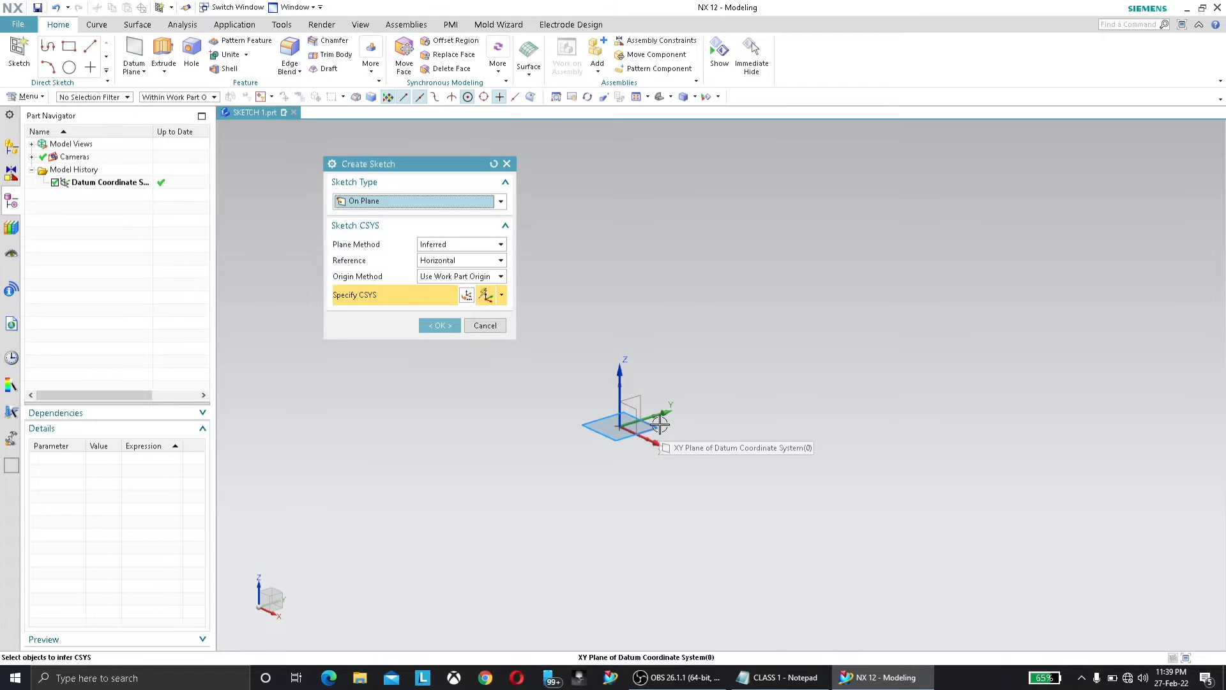
click(658, 424)
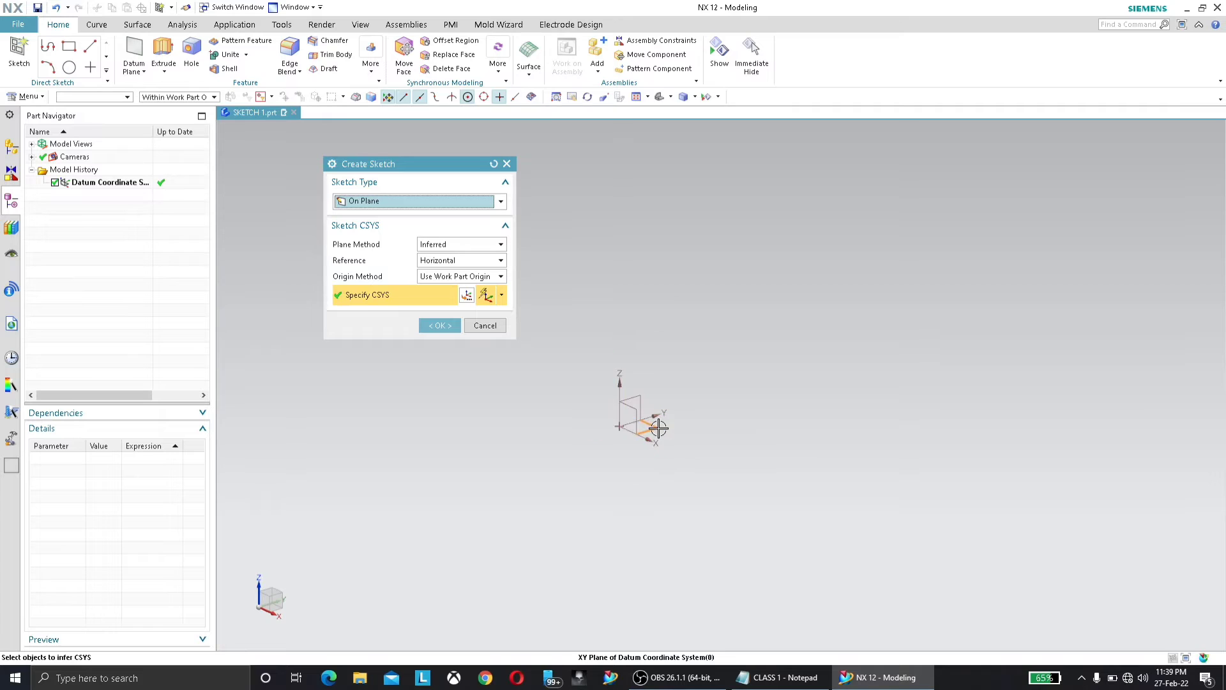
click(447, 327)
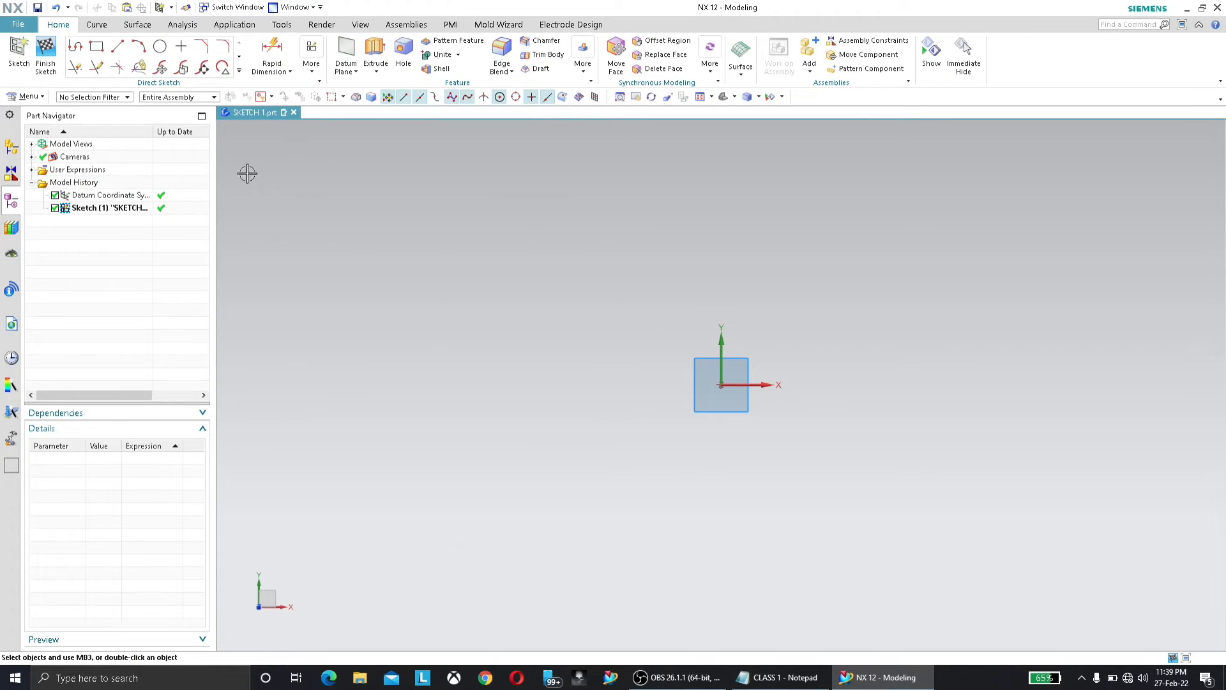
Step: Reread the topic list in the CLASS 1 note and return to the NX sketch
click(867, 682)
click(785, 677)
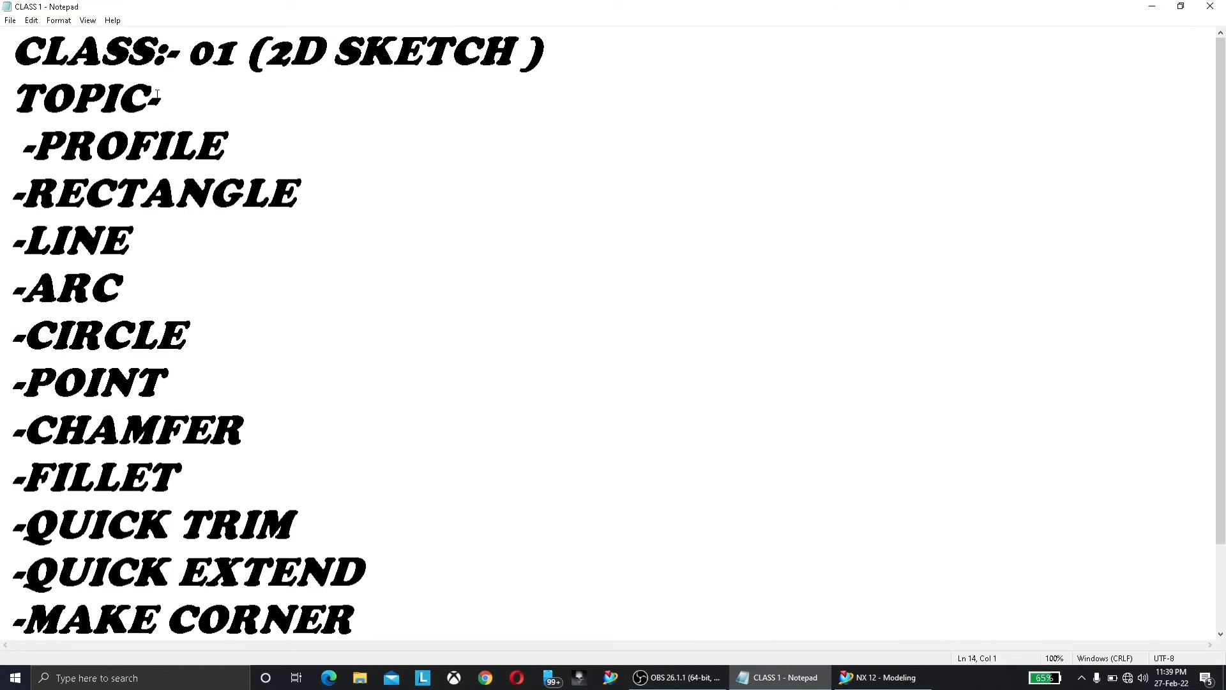
key(alt+Tab)
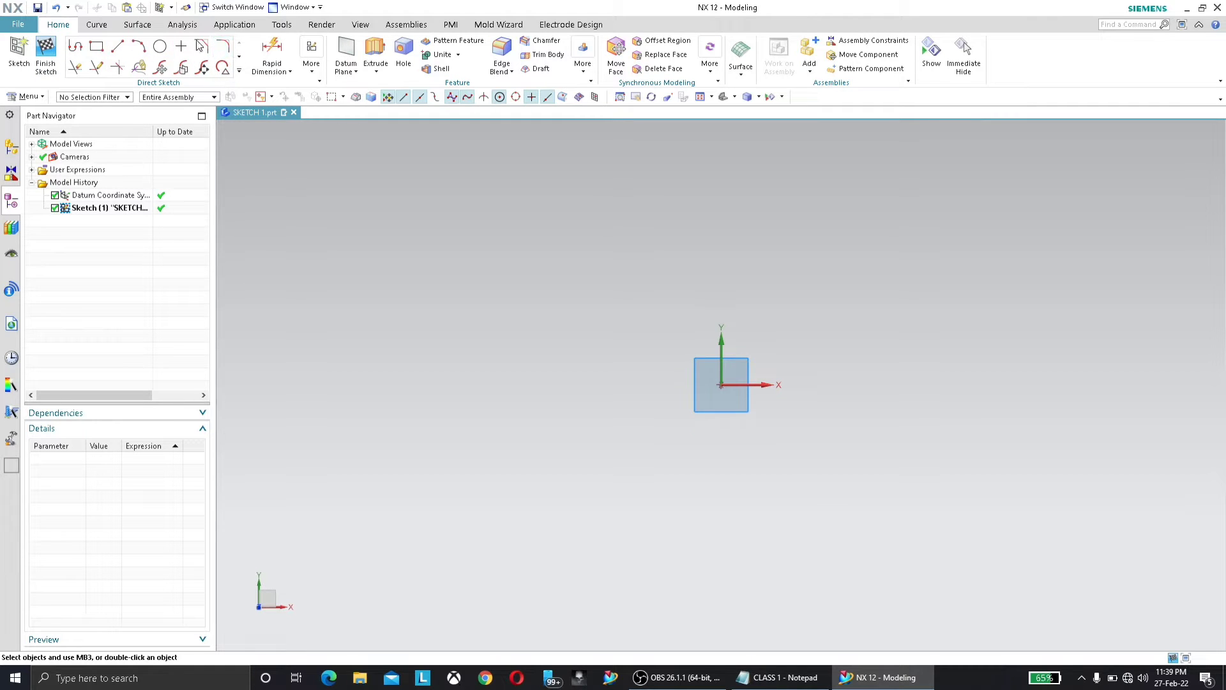
Step: Sketch an open chain of six connected Profile lines clockwise around the origin, with the fourth line parallel to the first
click(75, 48)
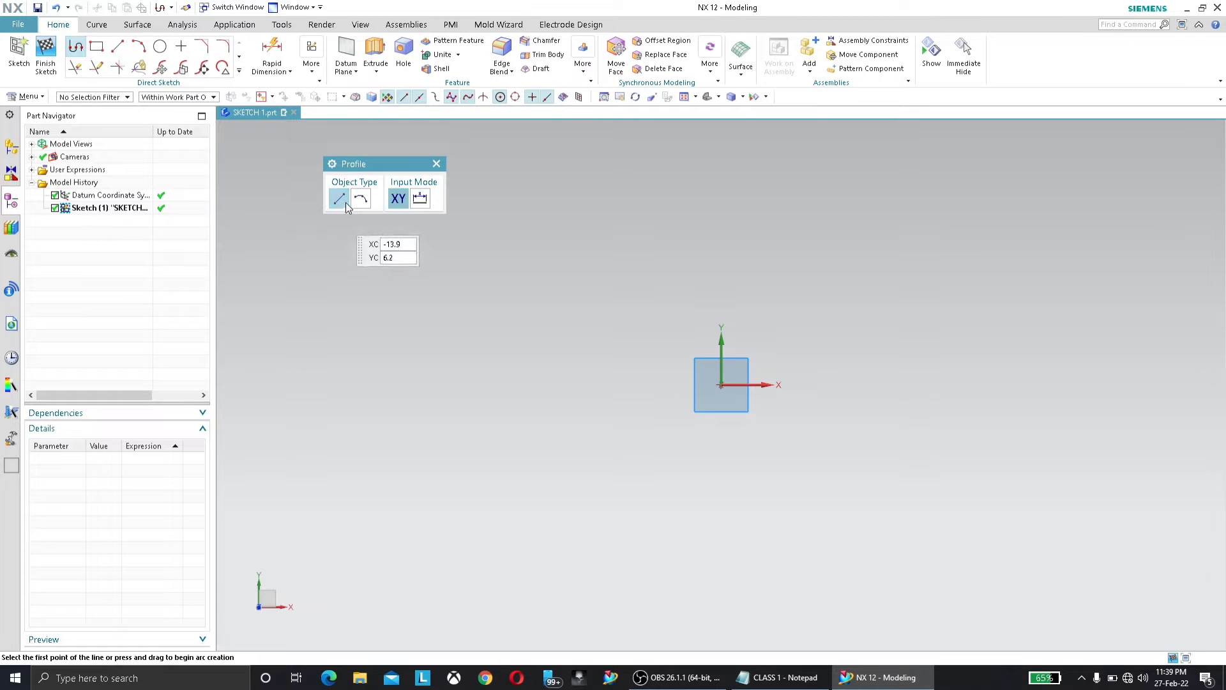
click(340, 369)
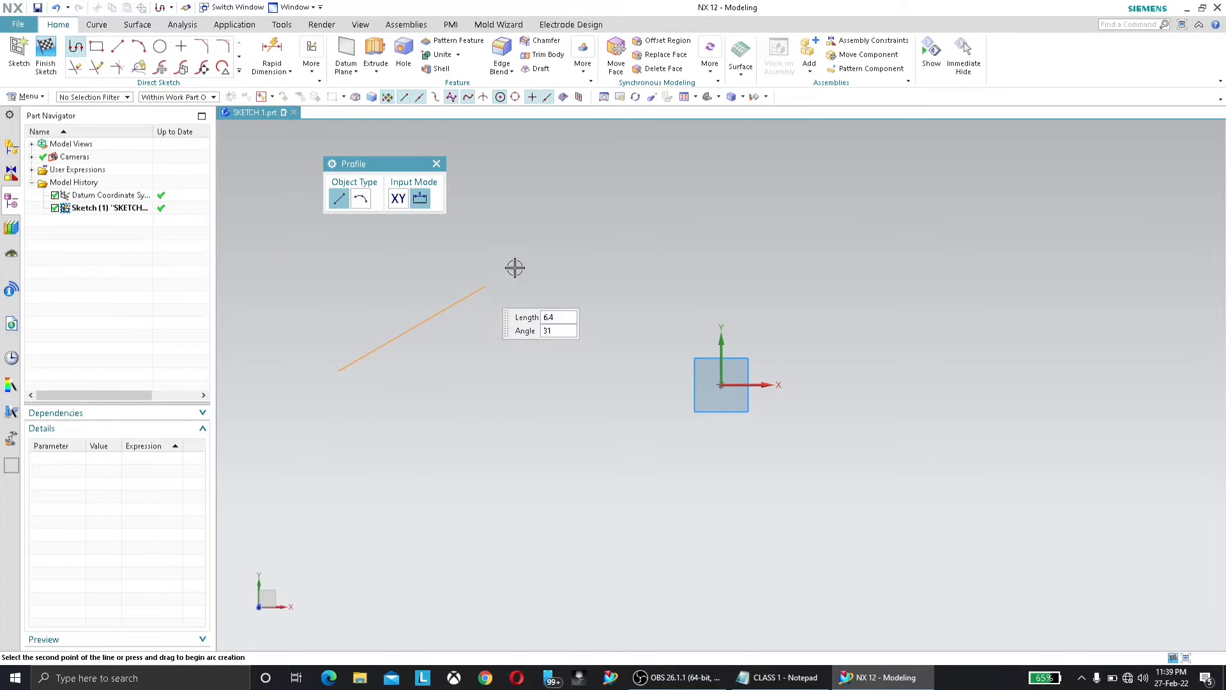
click(607, 210)
click(936, 273)
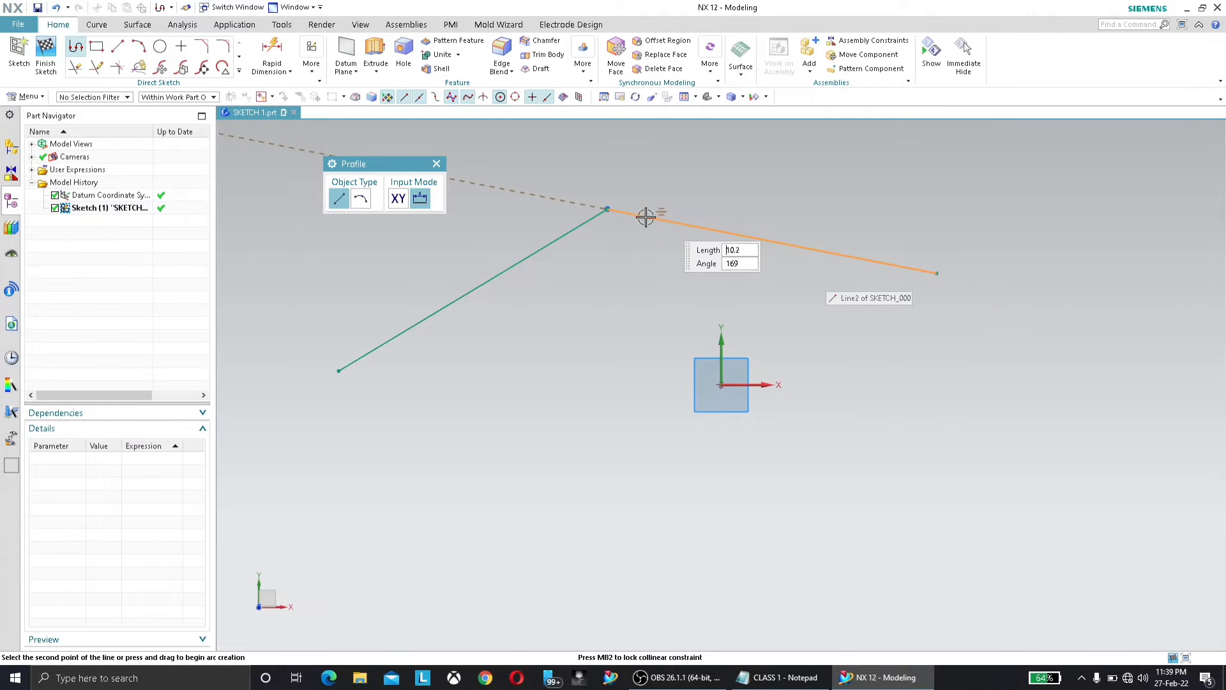
click(977, 466)
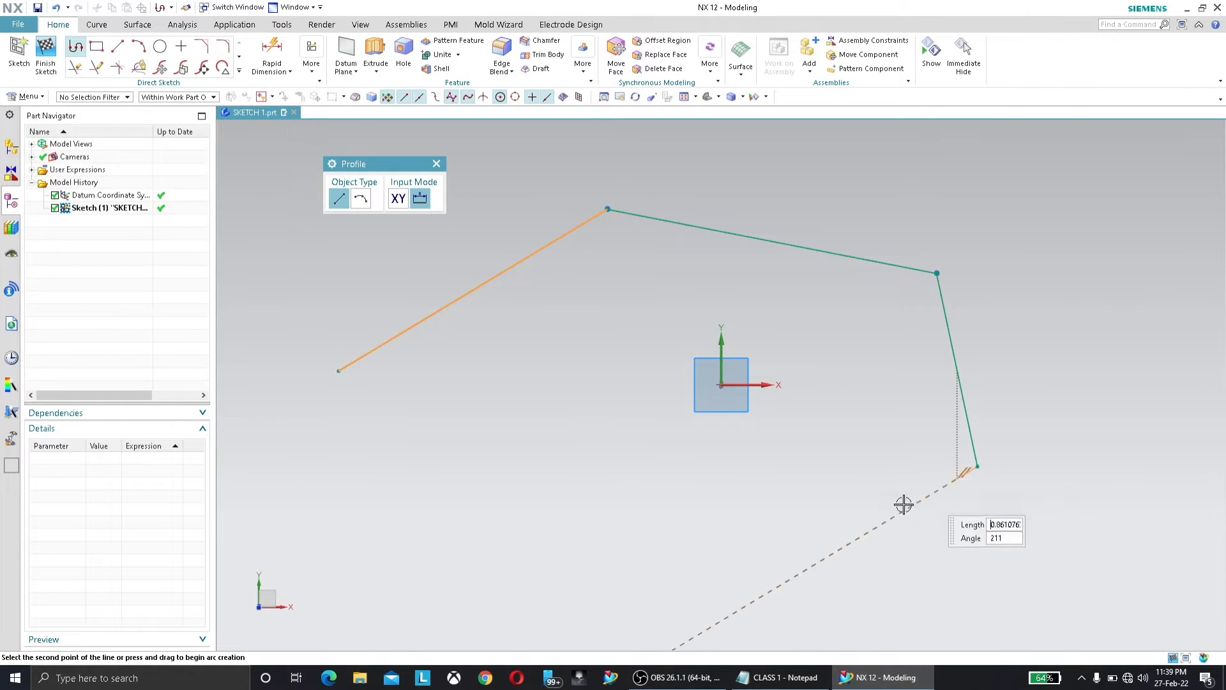
click(789, 579)
click(665, 466)
click(434, 559)
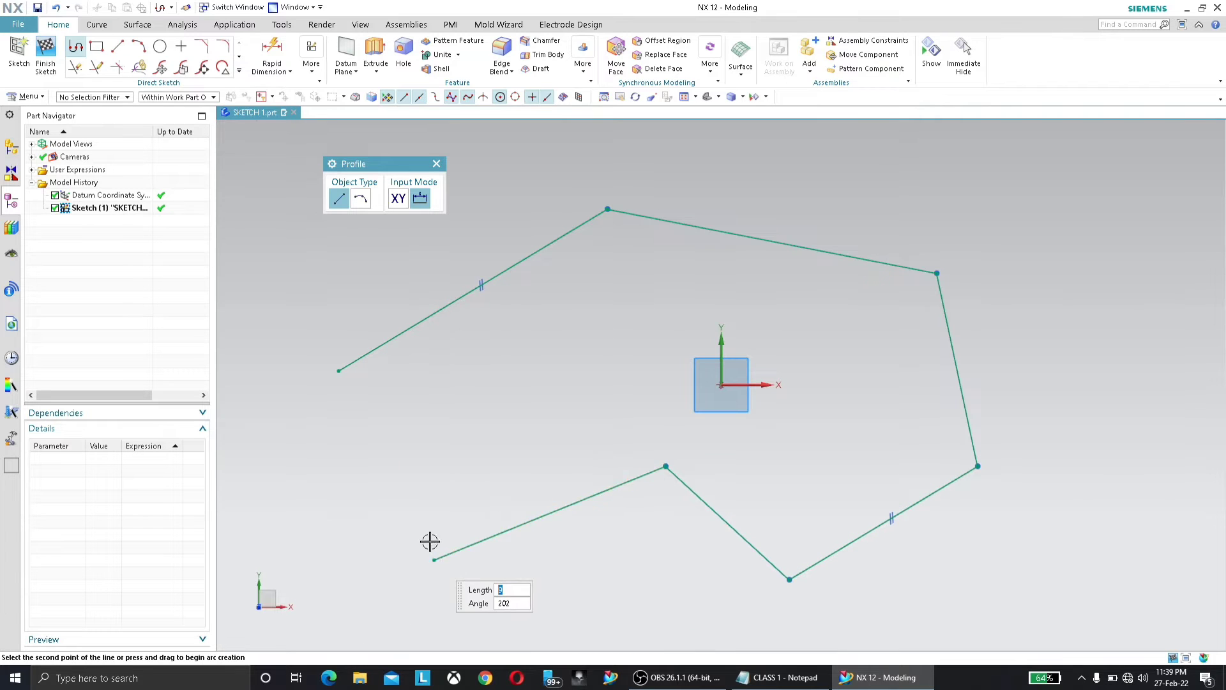
Step: Continue the chain with four inner lines, the second parallel to the chain's first line and the last two perpendicular
click(394, 436)
click(629, 295)
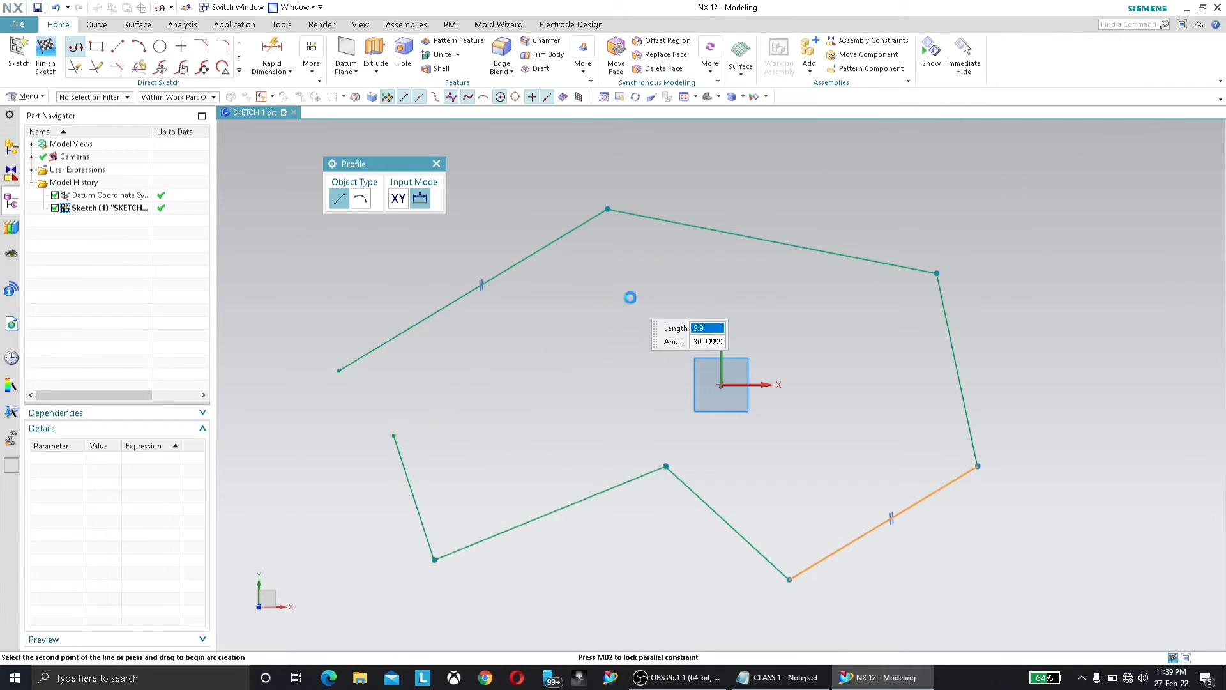
click(646, 406)
click(479, 427)
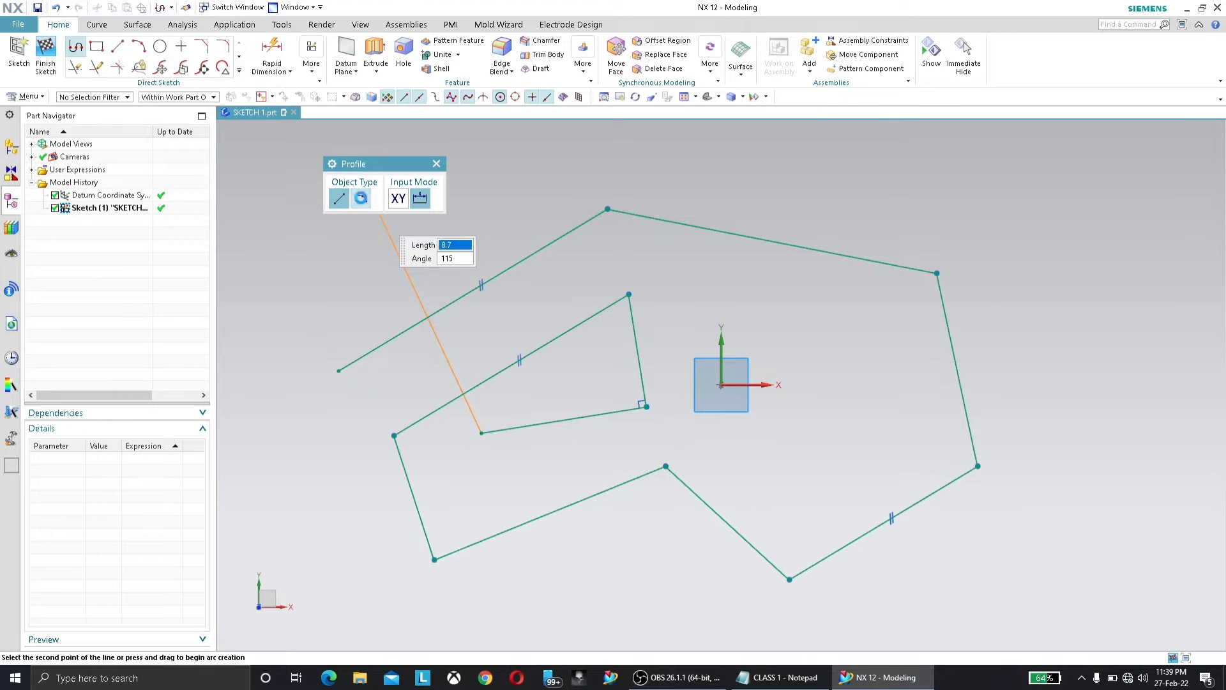
Step: Extend the profile with a large tangent arc curving around its open end, followed by a horizontal line above the chain
click(362, 200)
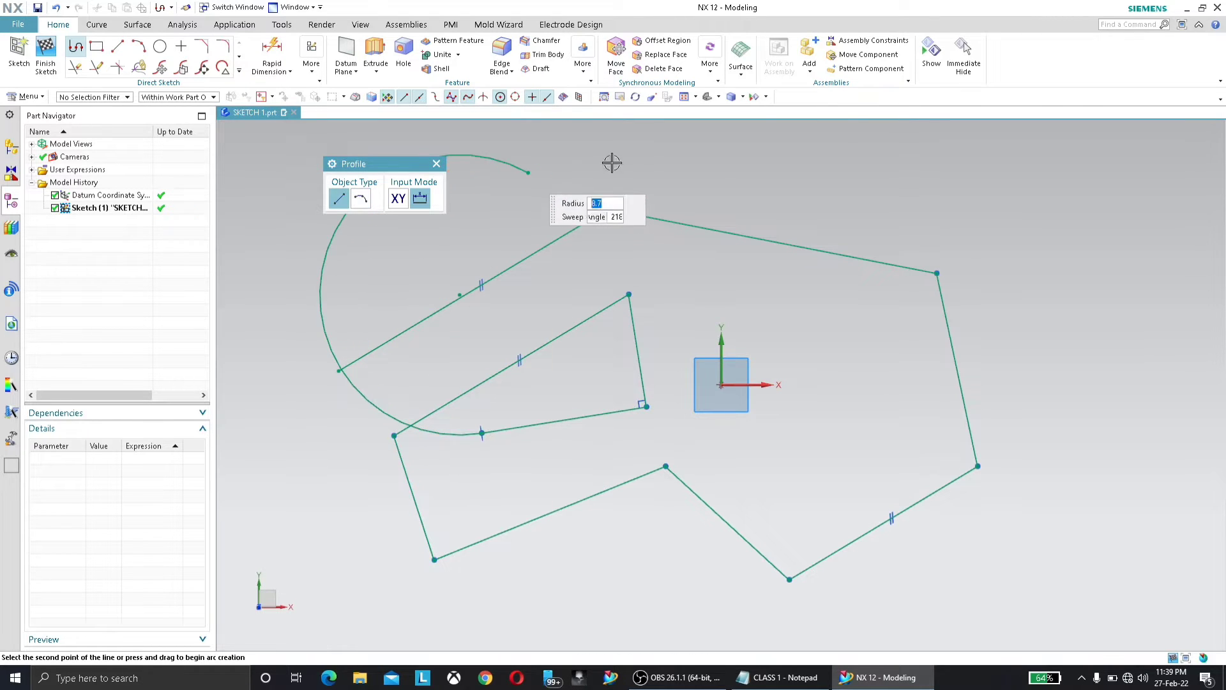
click(527, 172)
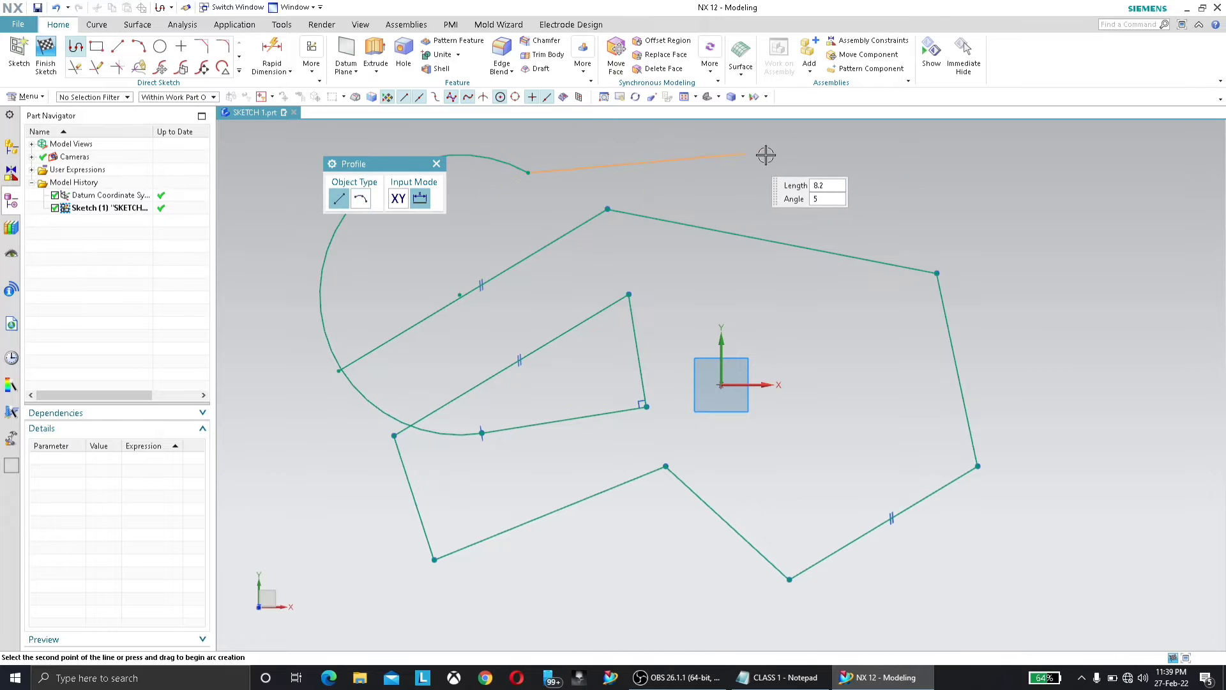
click(805, 170)
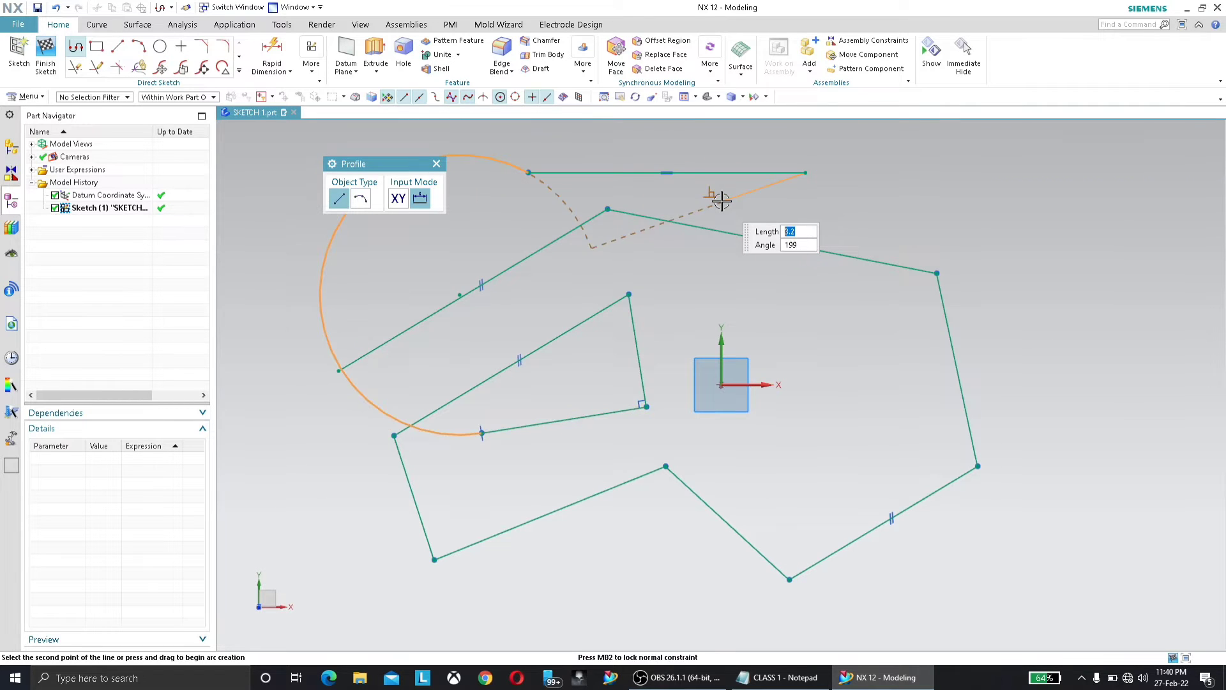
Step: Continue the profile with a tangent arc curving down from the horizontal line, add three connected straight lines beyond it, and end the chain
click(361, 199)
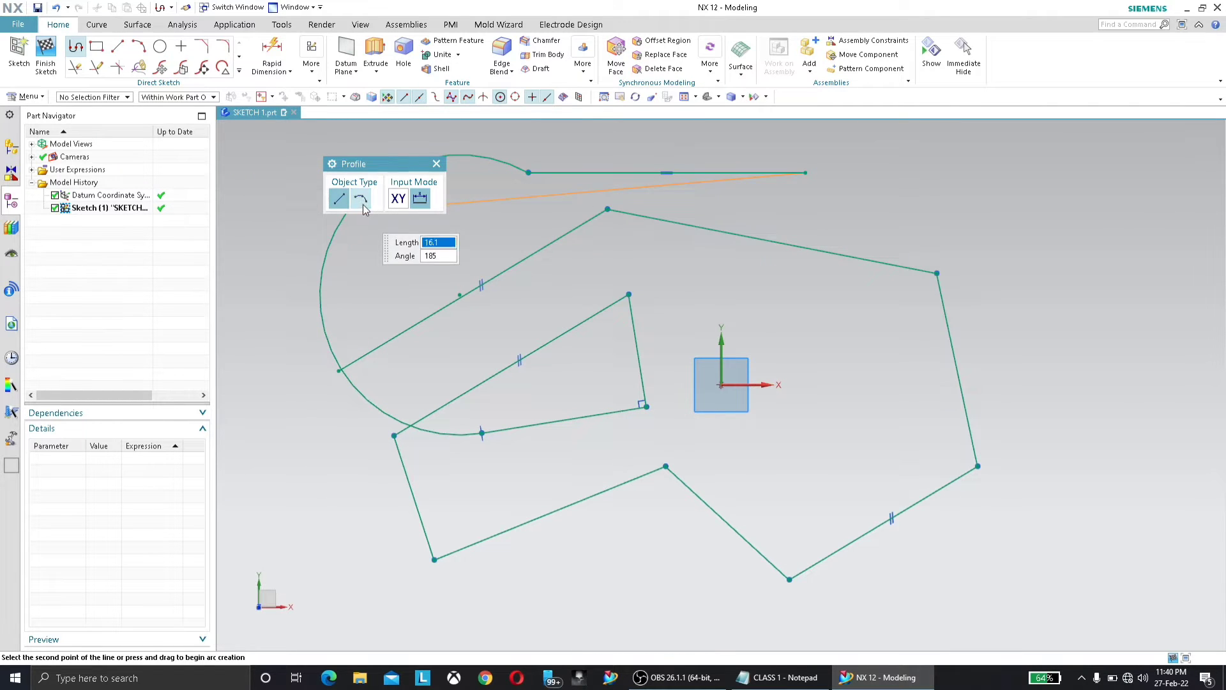
click(868, 381)
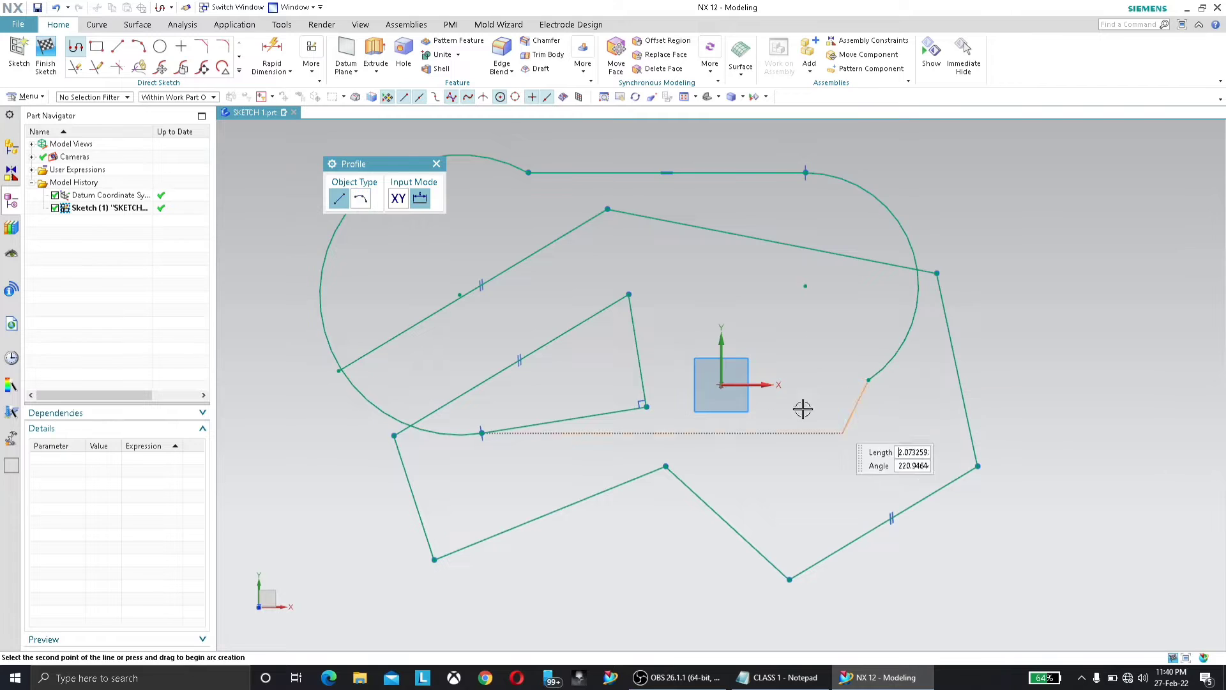
click(1087, 424)
click(1099, 245)
click(954, 174)
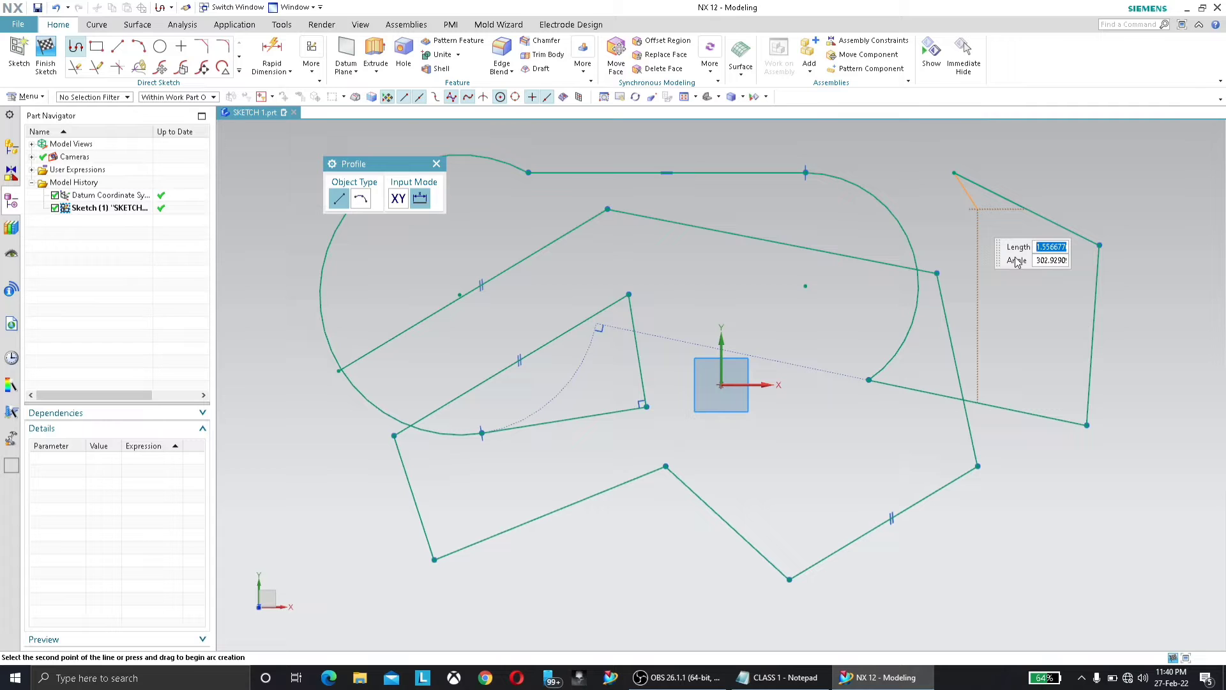
key(Escape)
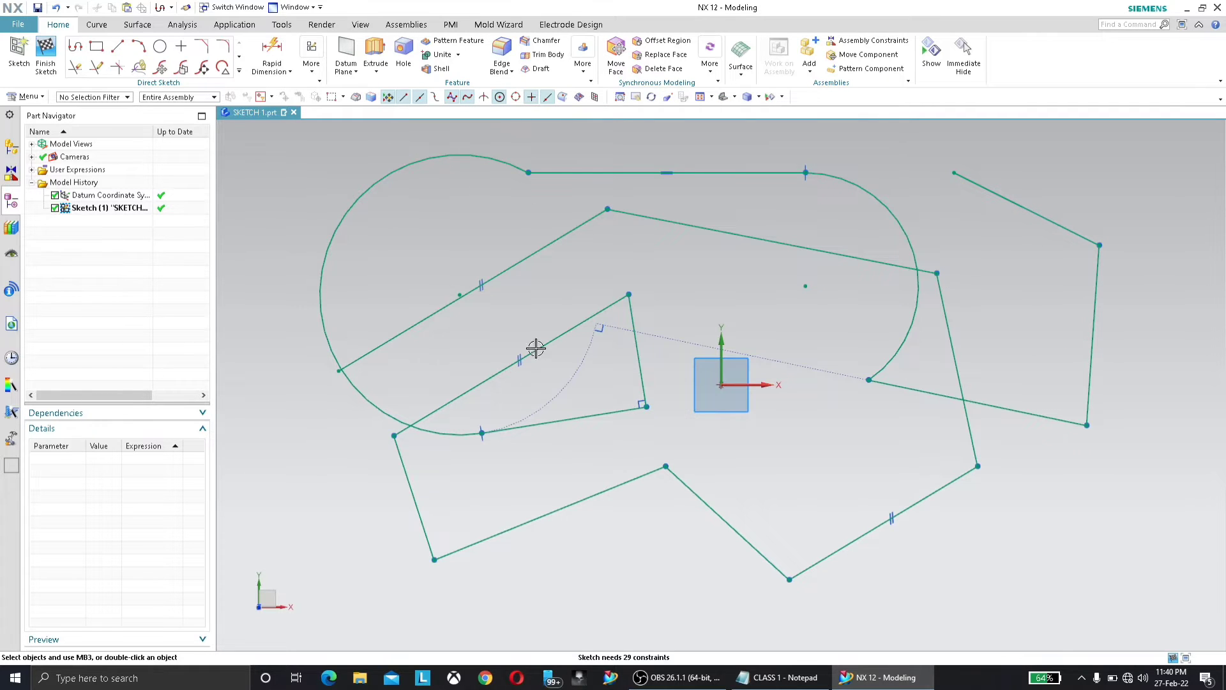
scroll(517, 340, down, 3)
key(ctrl+shift+b)
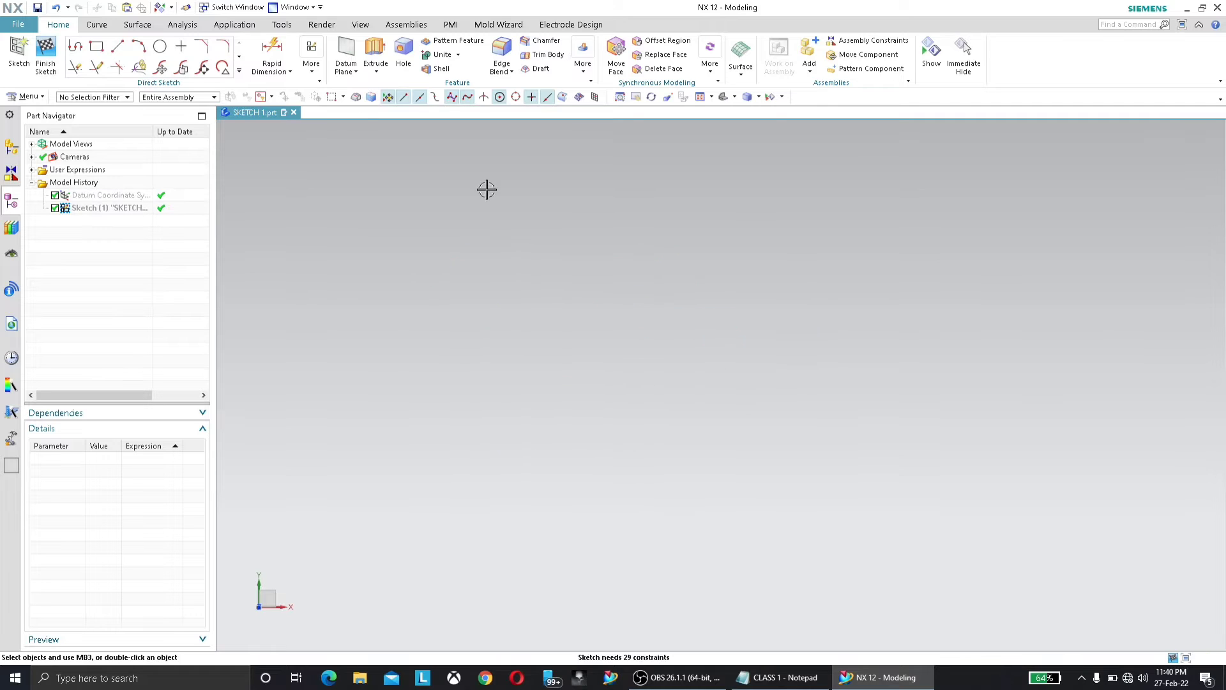
click(96, 46)
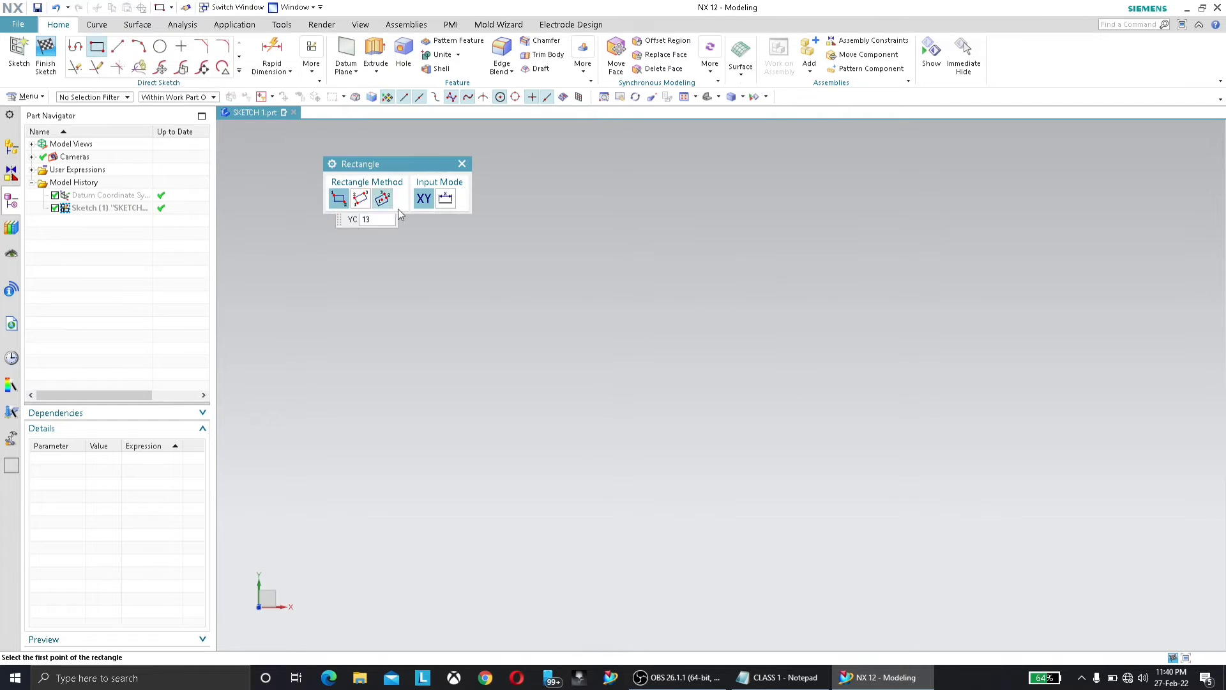
click(461, 164)
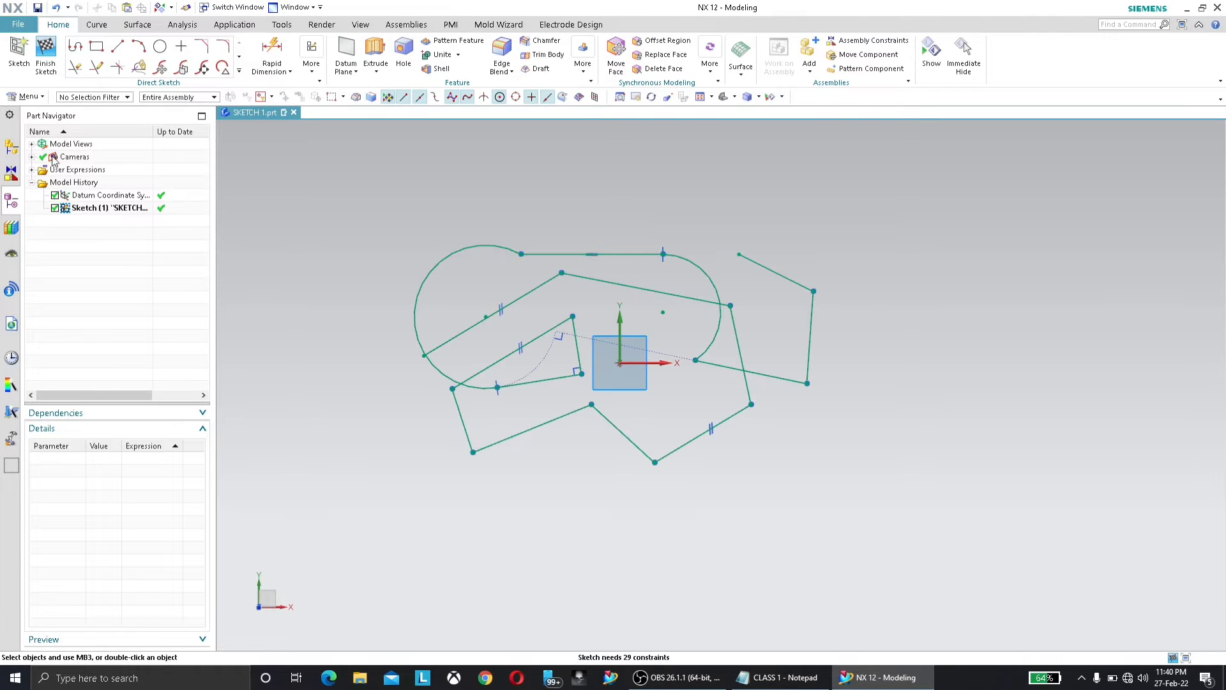
Step: Set the selection filter to Curve and delete all profile curves from the sketch
click(97, 99)
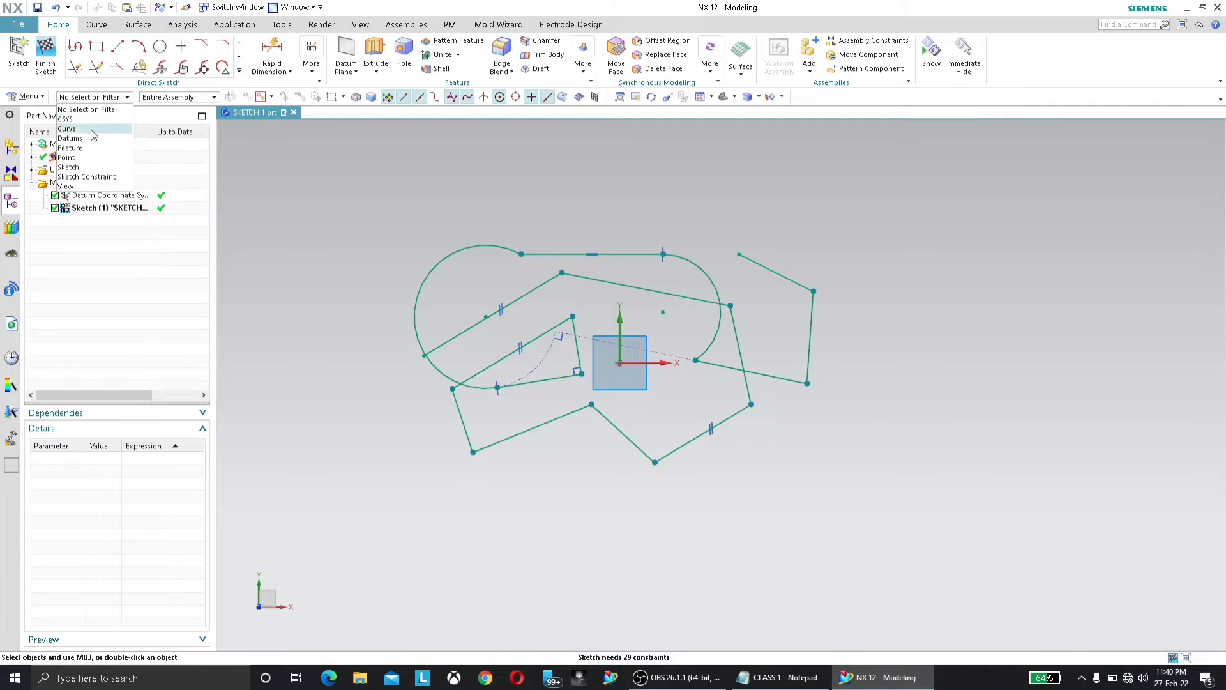
click(90, 135)
key(ctrl+a)
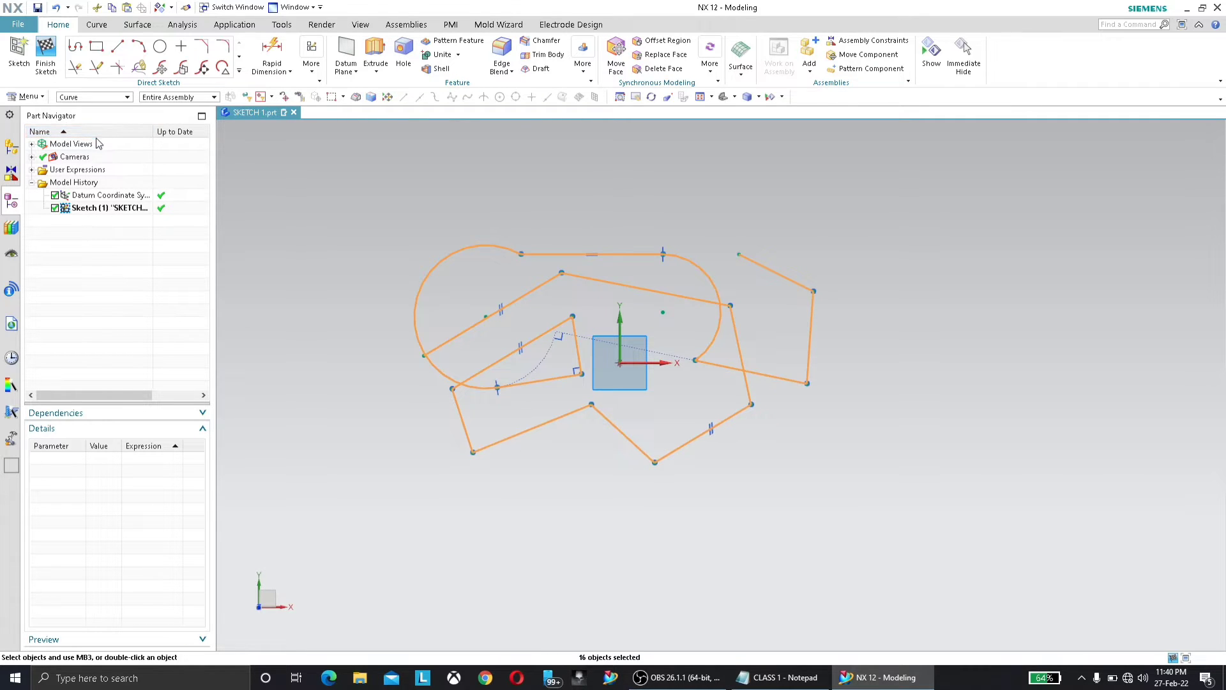
key(Delete)
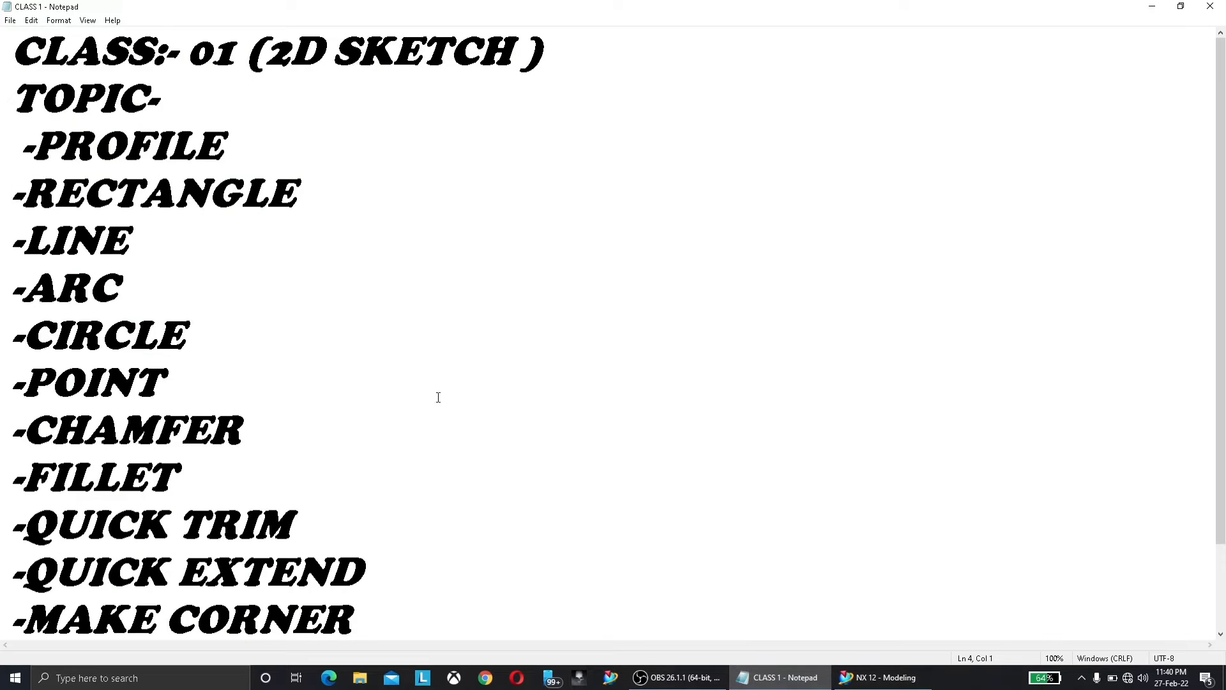
Step: Highlight the RECTANGLE topic in the CLASS 1 note in Notepad and return to the NX sketch
drag(299, 192, 23, 193)
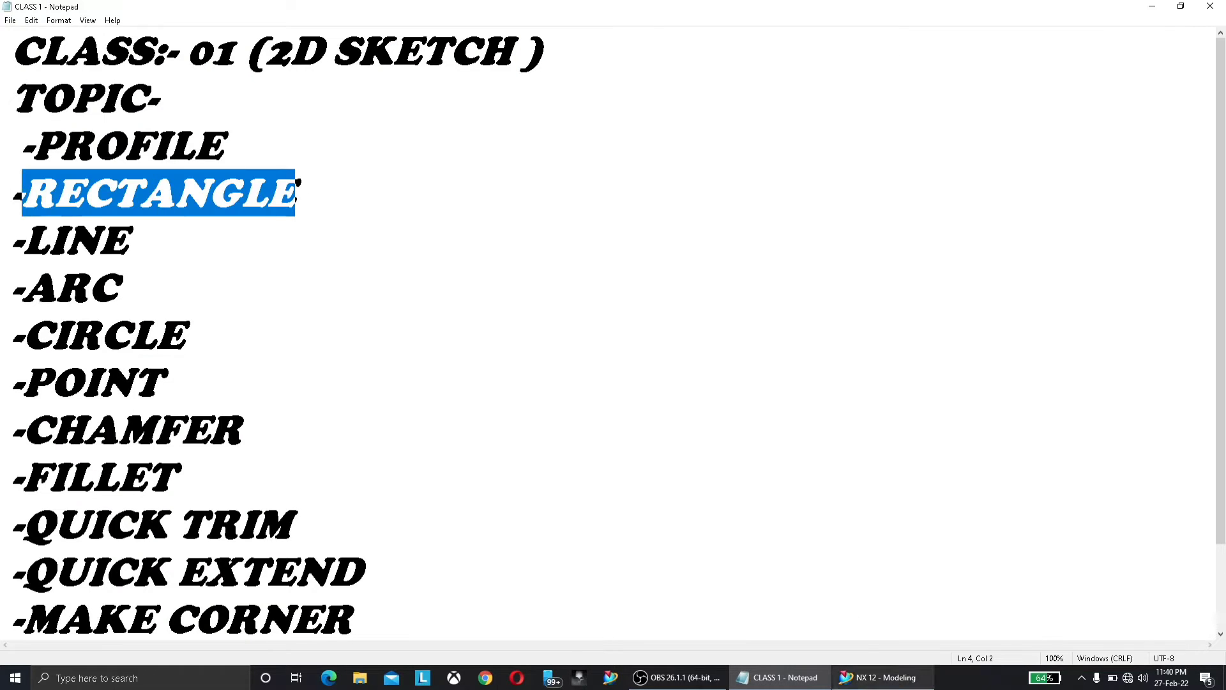
click(891, 682)
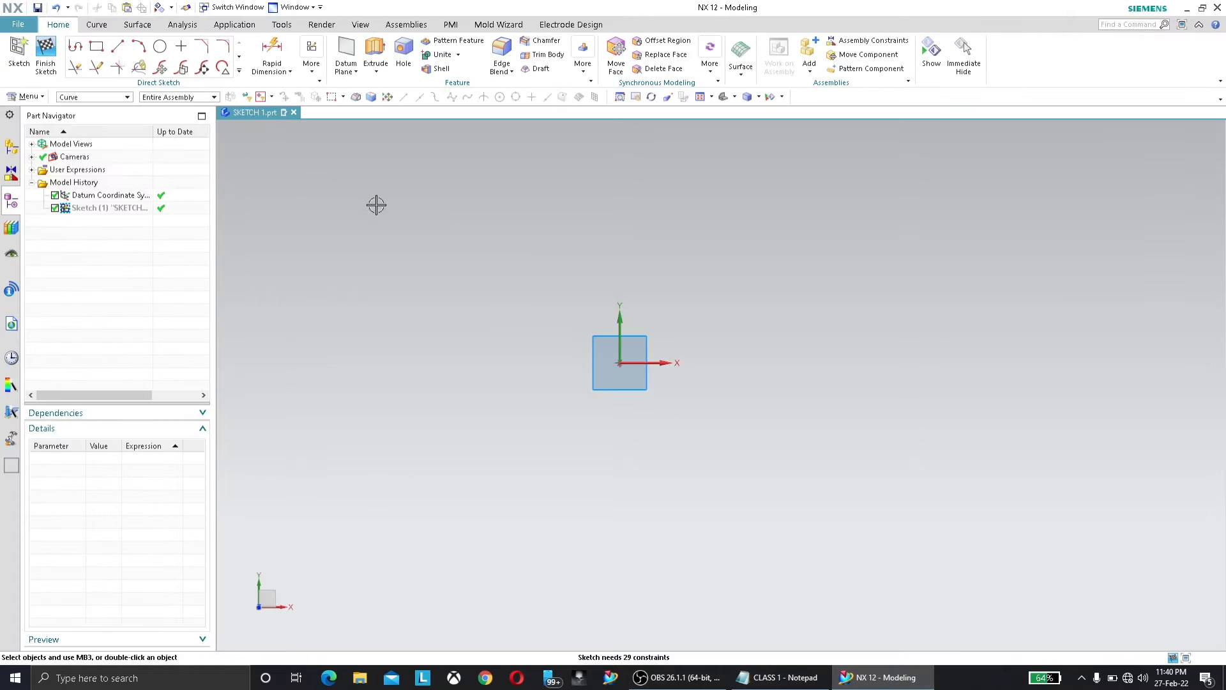
Step: Sketch a rectangle from two opposite corners on the positive X side of the origin
click(96, 48)
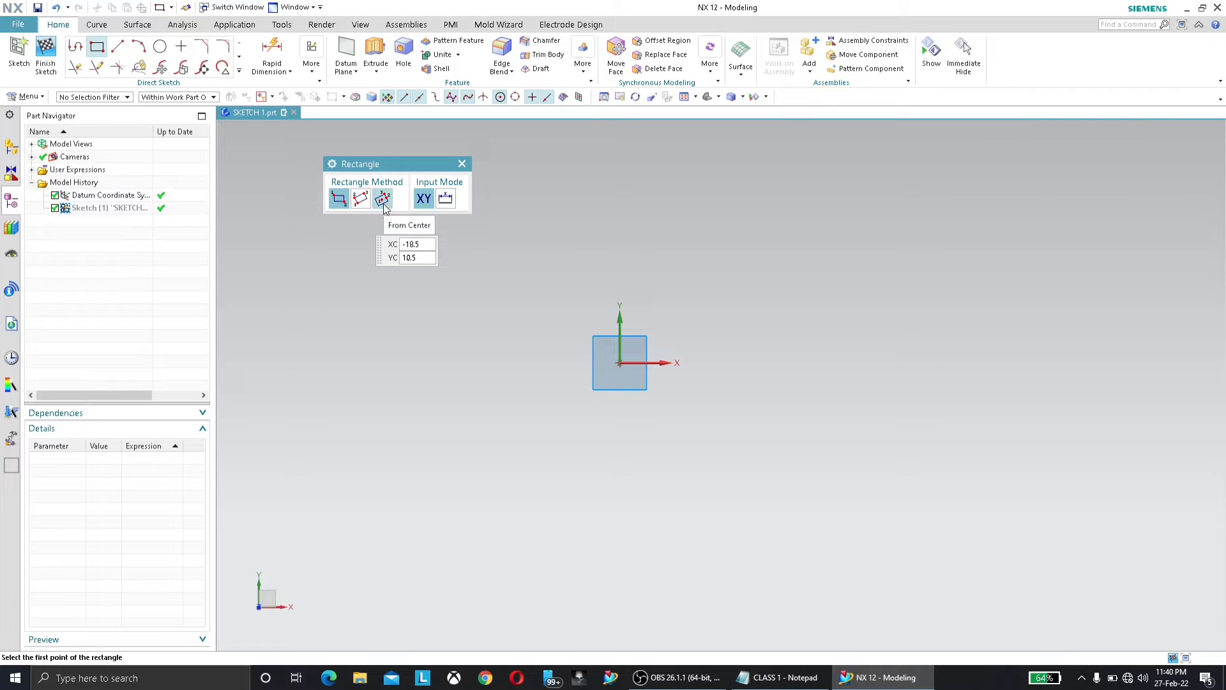
click(712, 235)
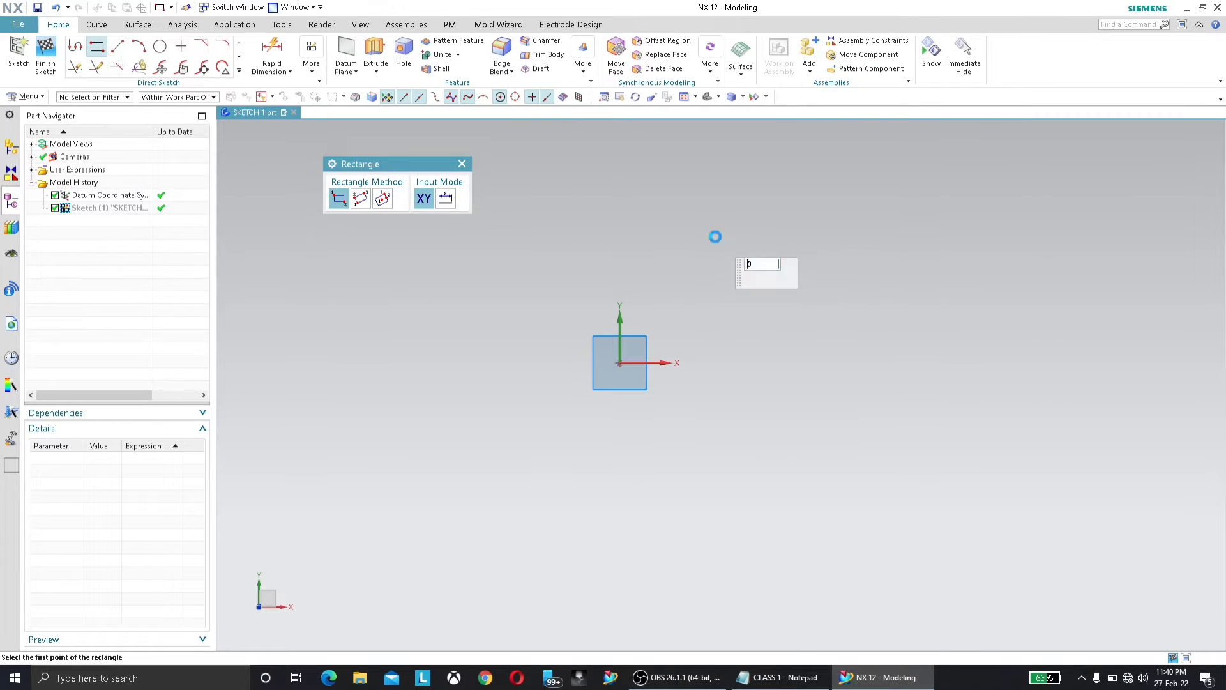
click(1038, 449)
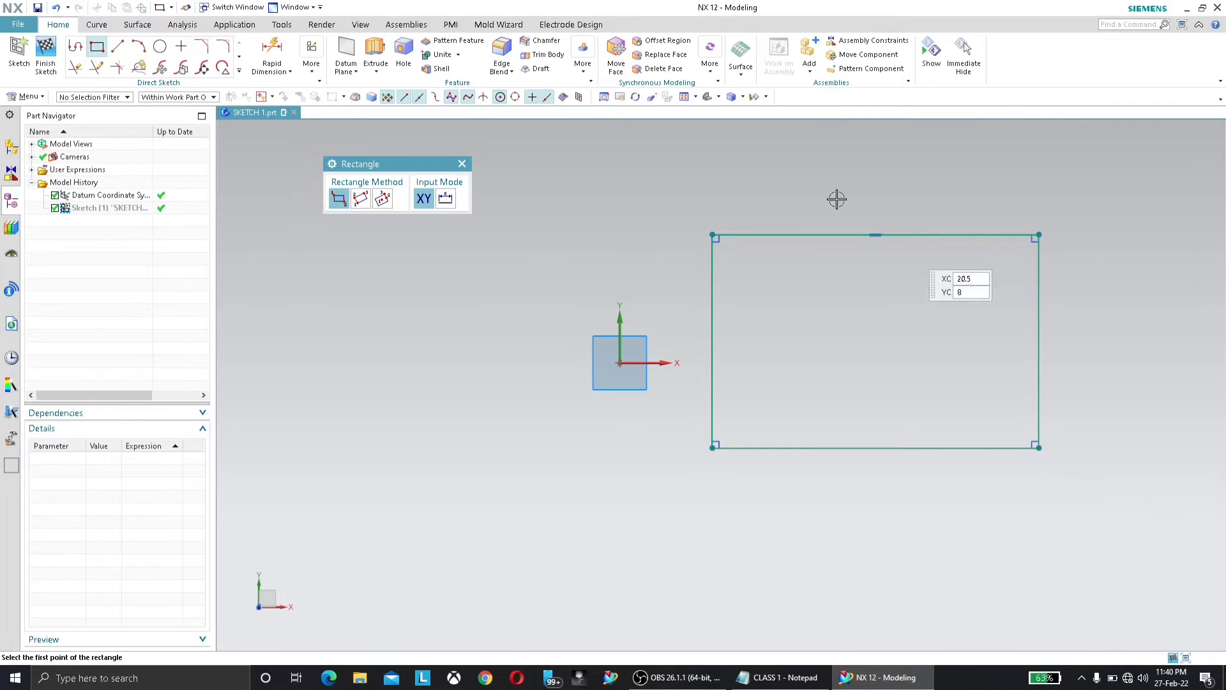
Step: Sketch a three-point rectangle about 16 mm wide with horizontal edges on the negative X side of the origin
click(361, 199)
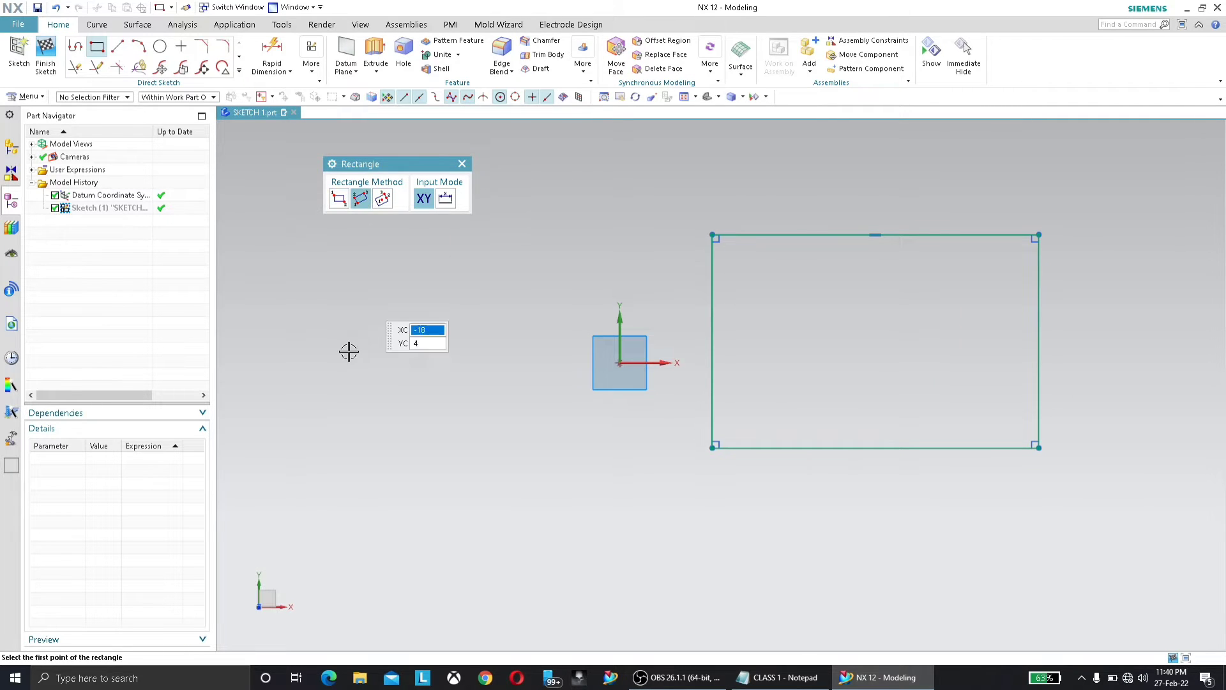
click(294, 306)
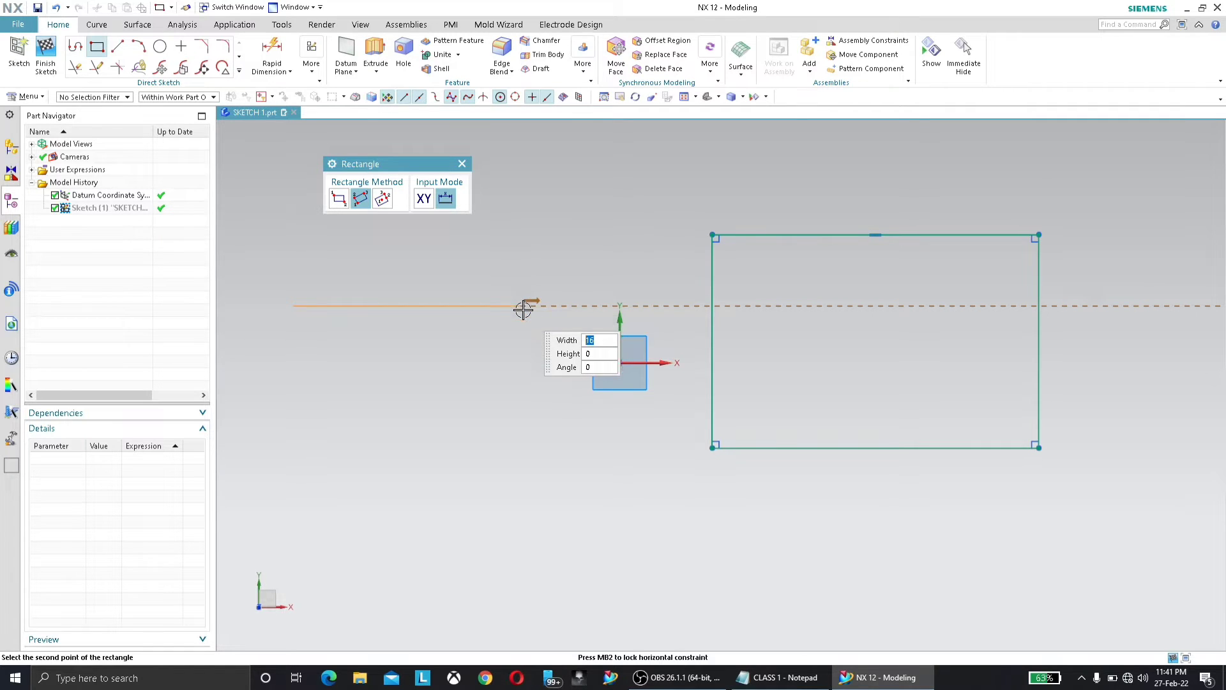
click(529, 297)
click(529, 489)
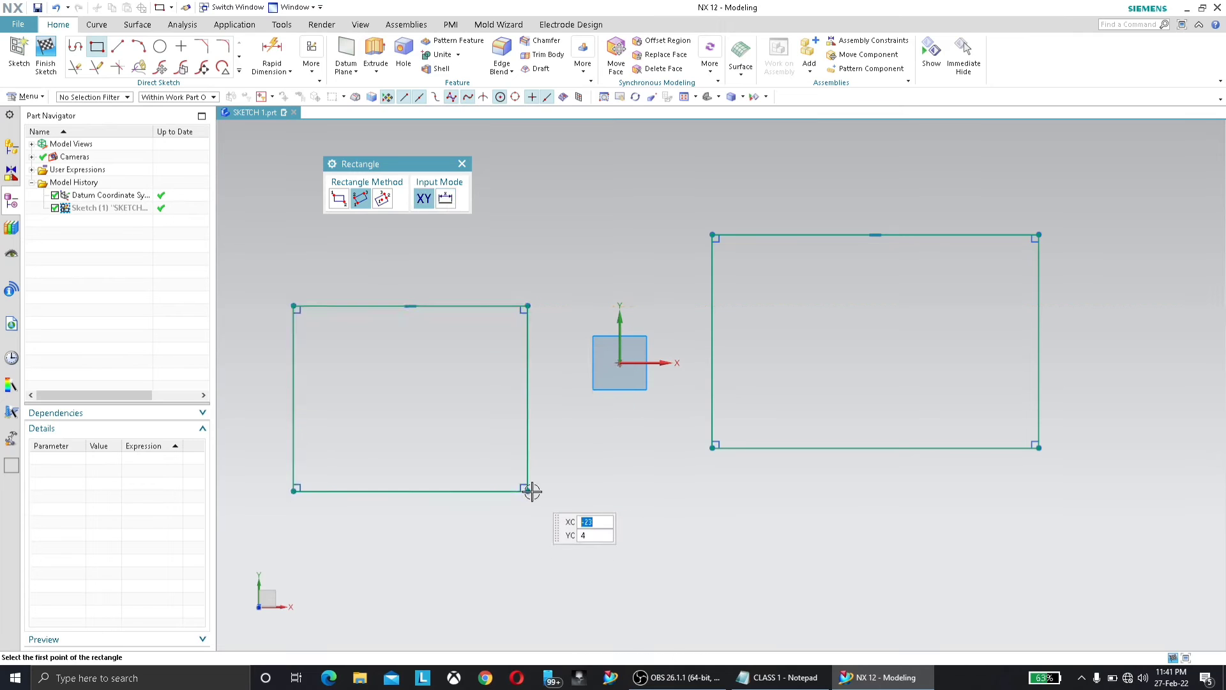
Step: Sketch a horizontal From Center rectangle about 35 mm wide below the other two rectangles and finish the Rectangle command
click(381, 199)
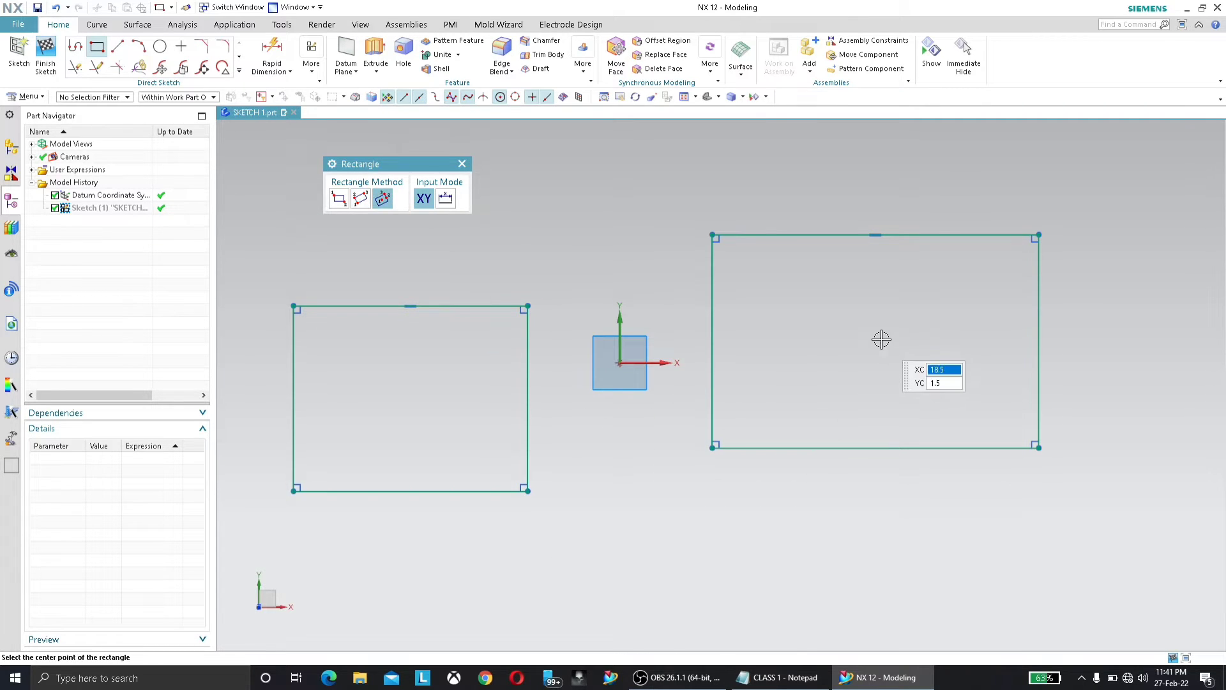
click(696, 563)
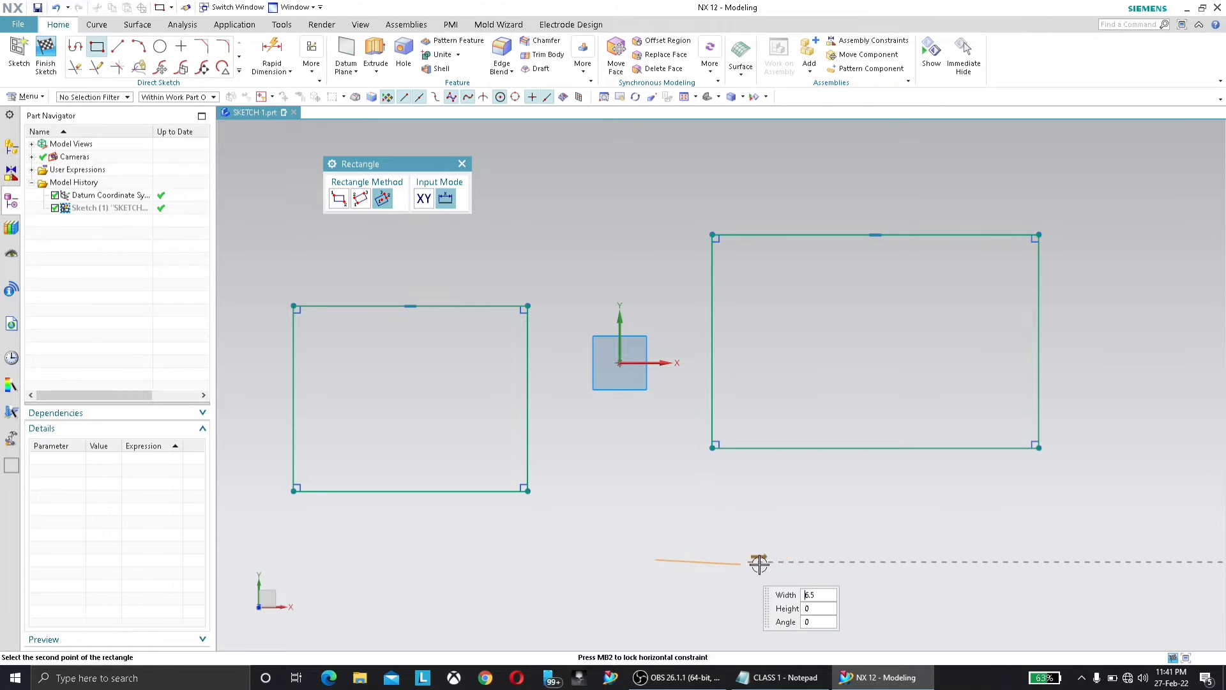
click(948, 556)
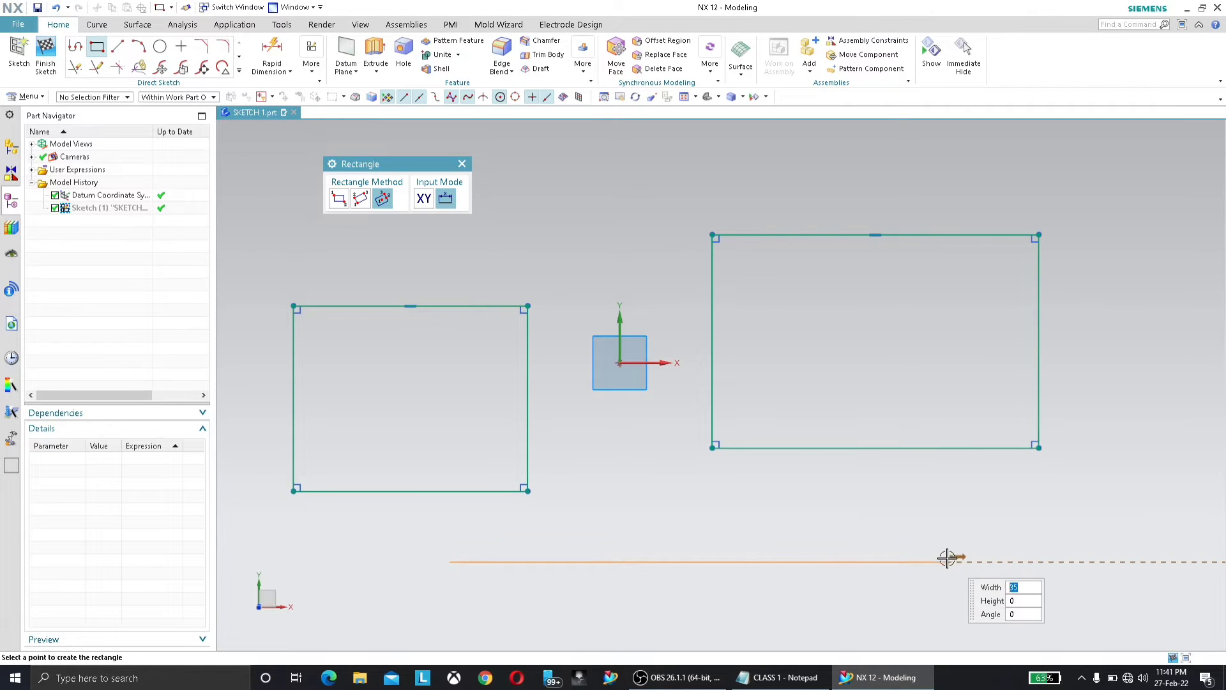
click(962, 632)
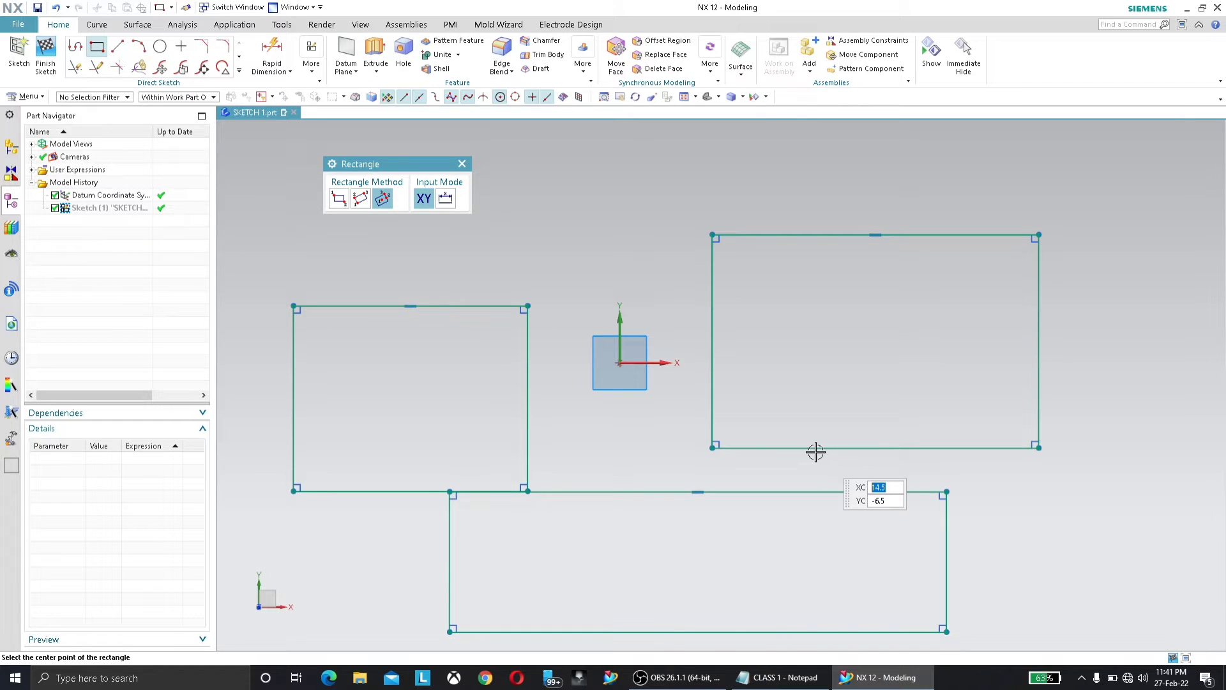
key(Escape)
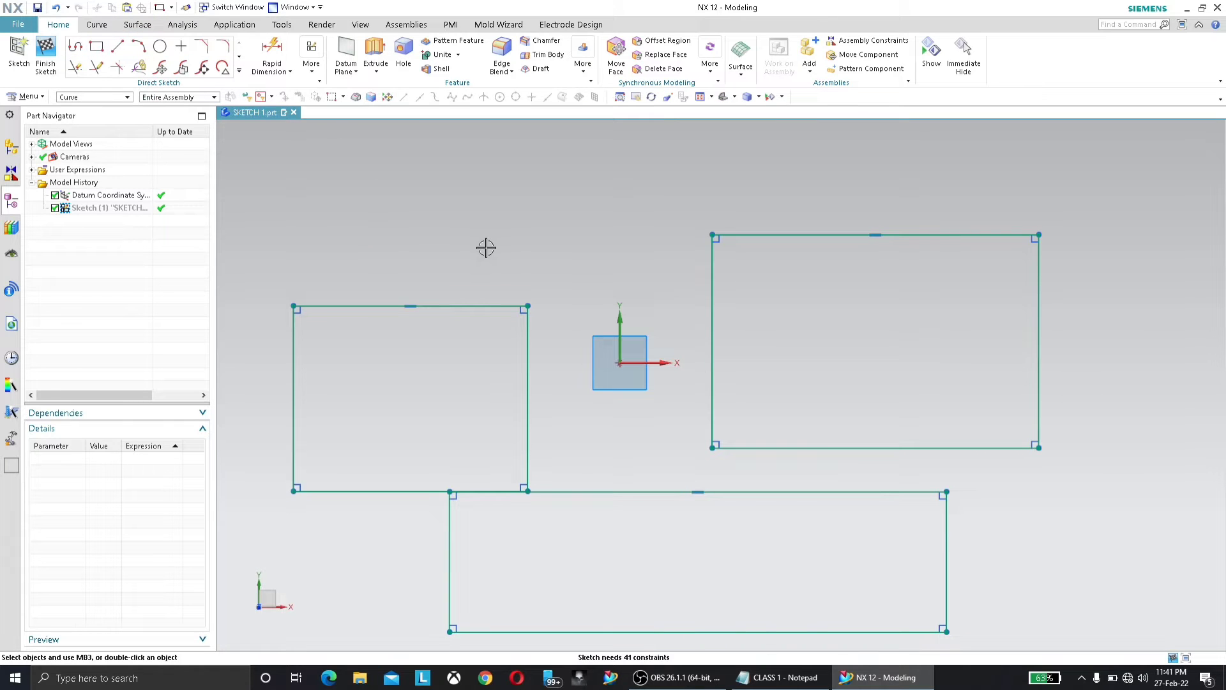
Step: Delete all three rectangles from the sketch
key(ctrl+a)
key(Delete)
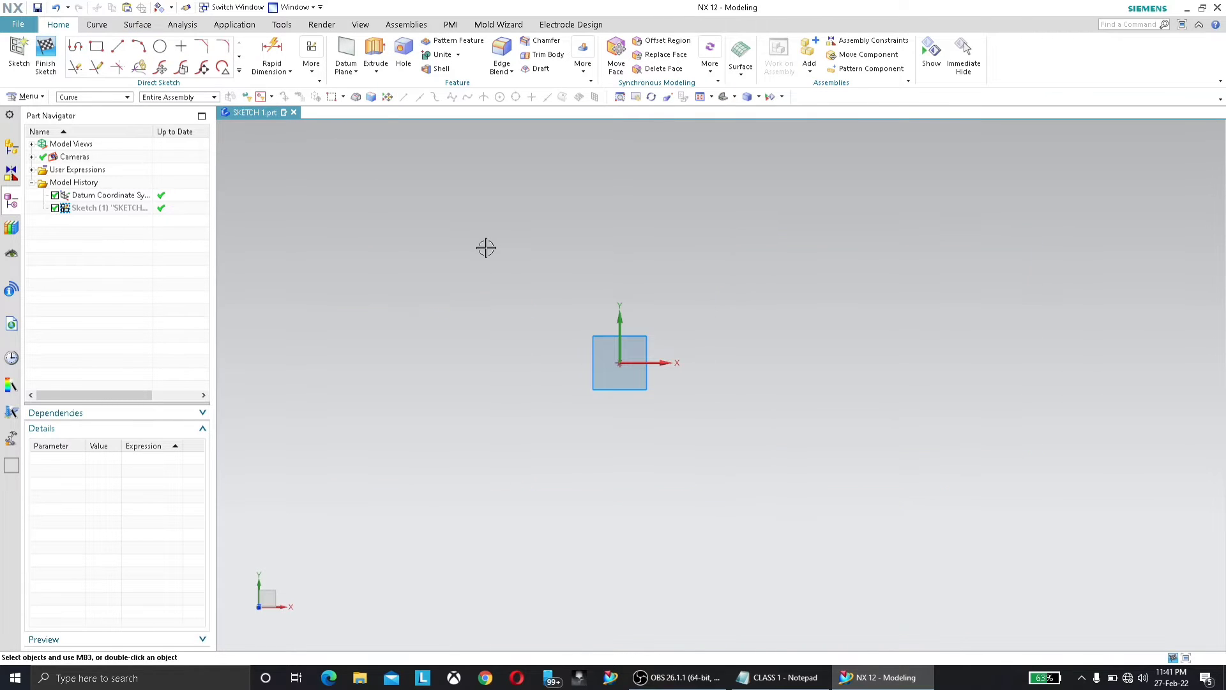
Step: Use the Line command to sketch two horizontal lines joined by a vertical line, forming a U open toward negative X around the origin
click(119, 50)
click(522, 235)
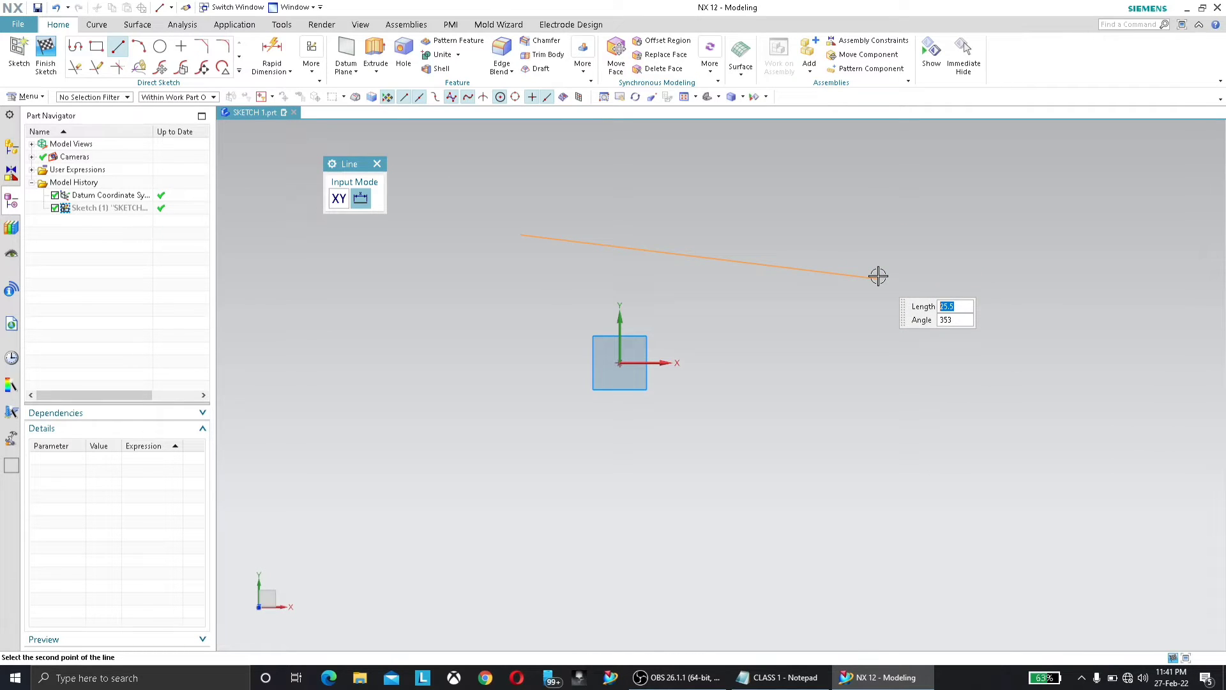
click(877, 236)
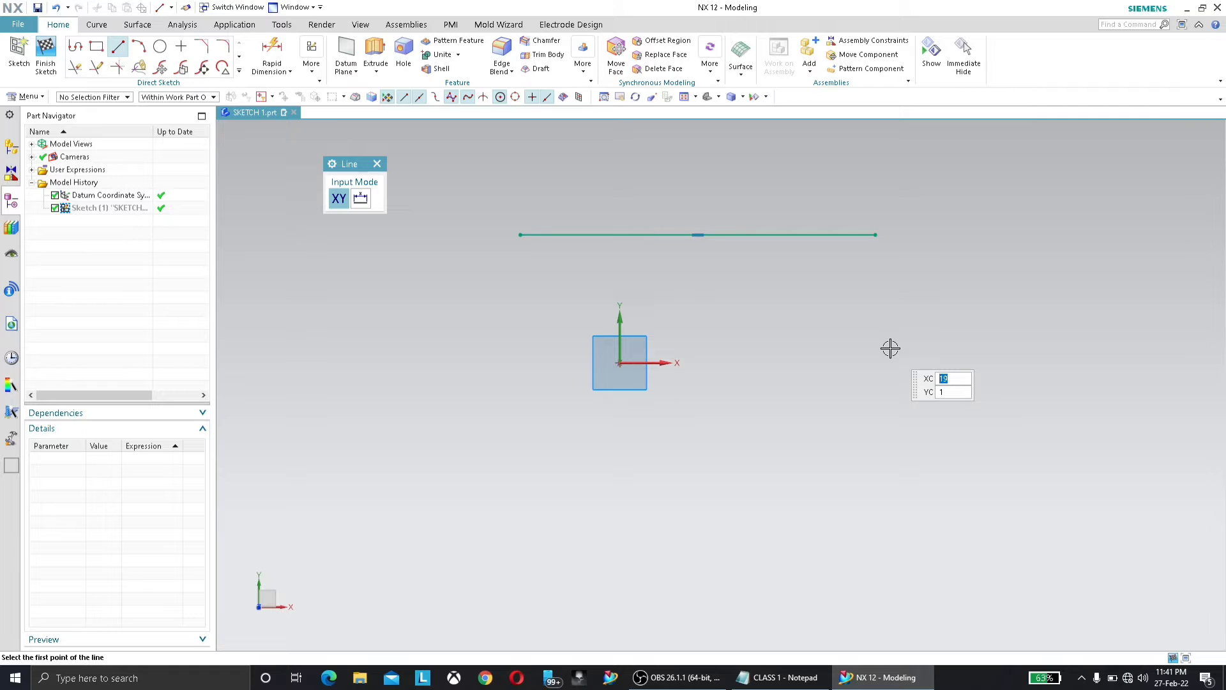
click(876, 236)
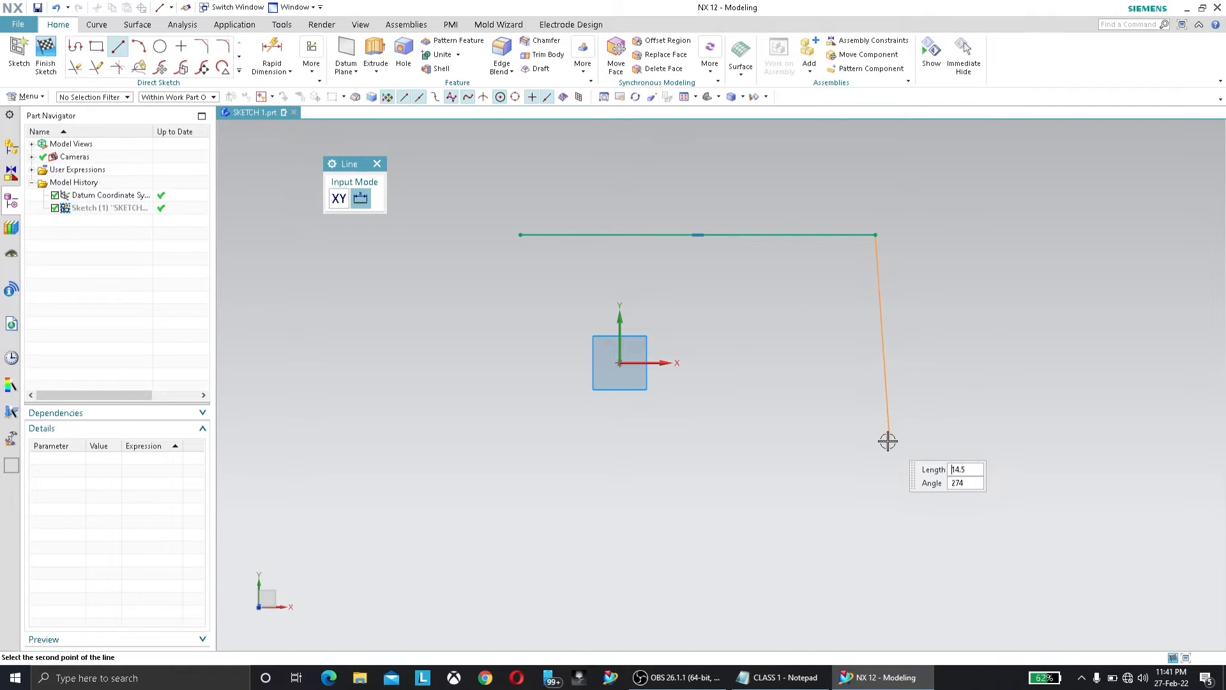
click(876, 449)
click(876, 450)
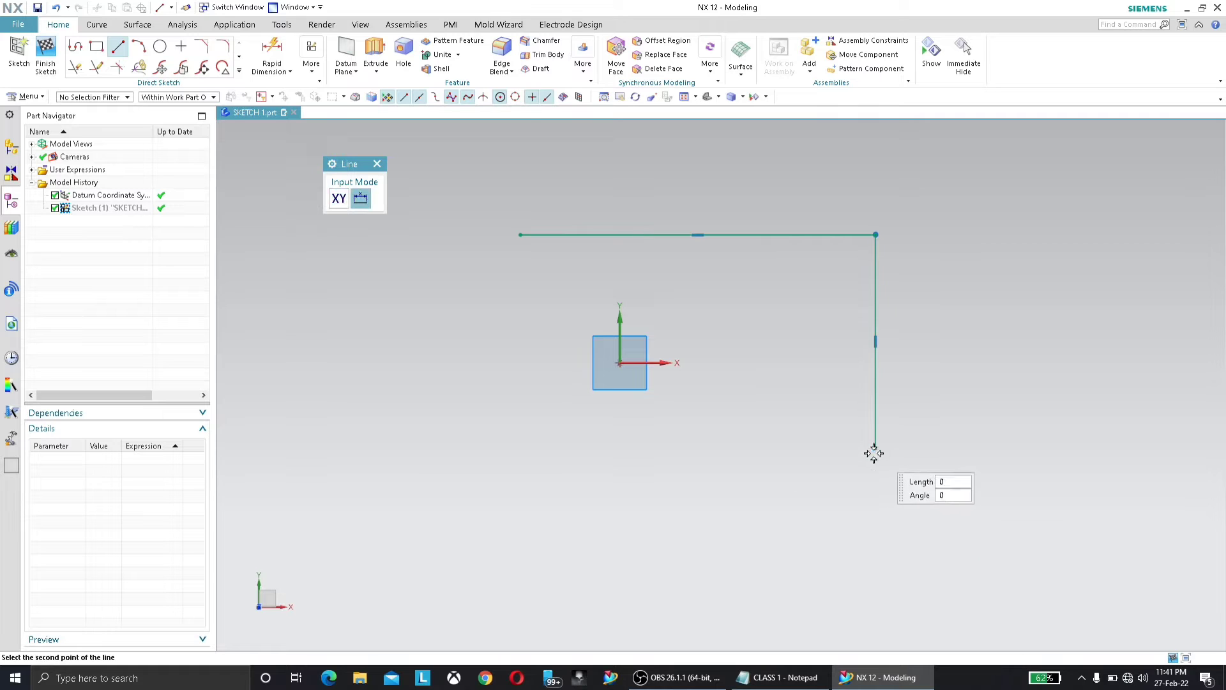
click(518, 461)
key(Escape)
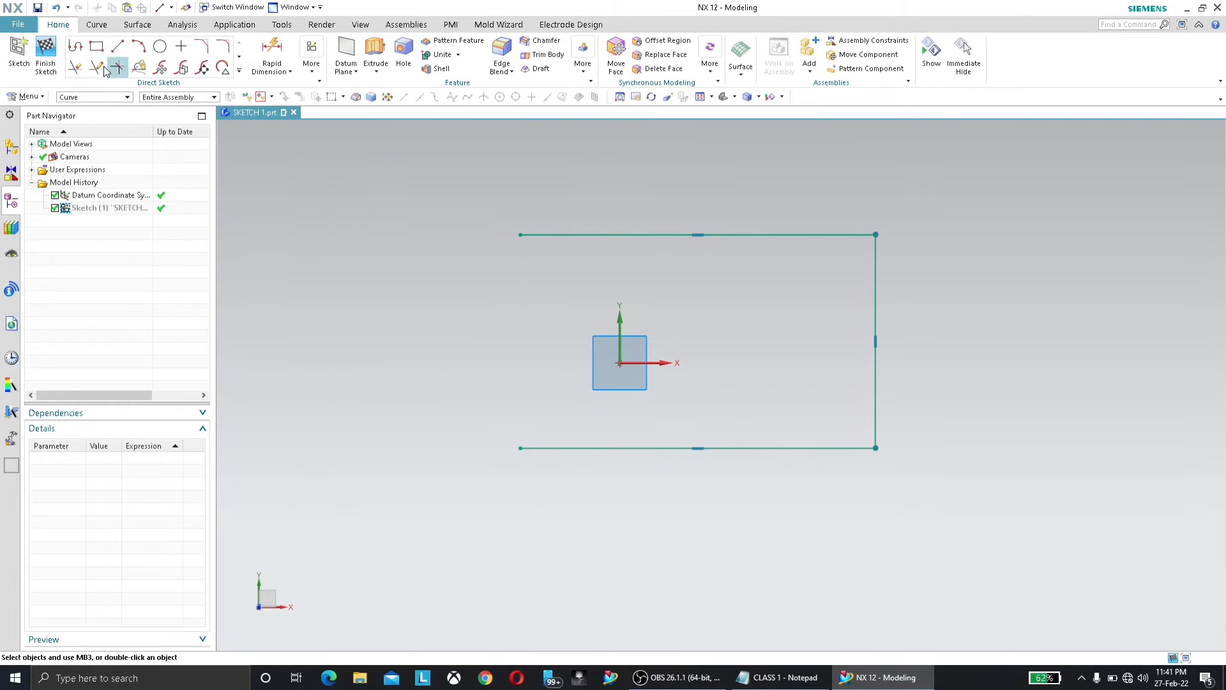
Step: Use the Profile command to sketch a connected horizontal, vertical and shorter horizontal line overlapping the U shape, and end the chain without a fourth line
click(76, 52)
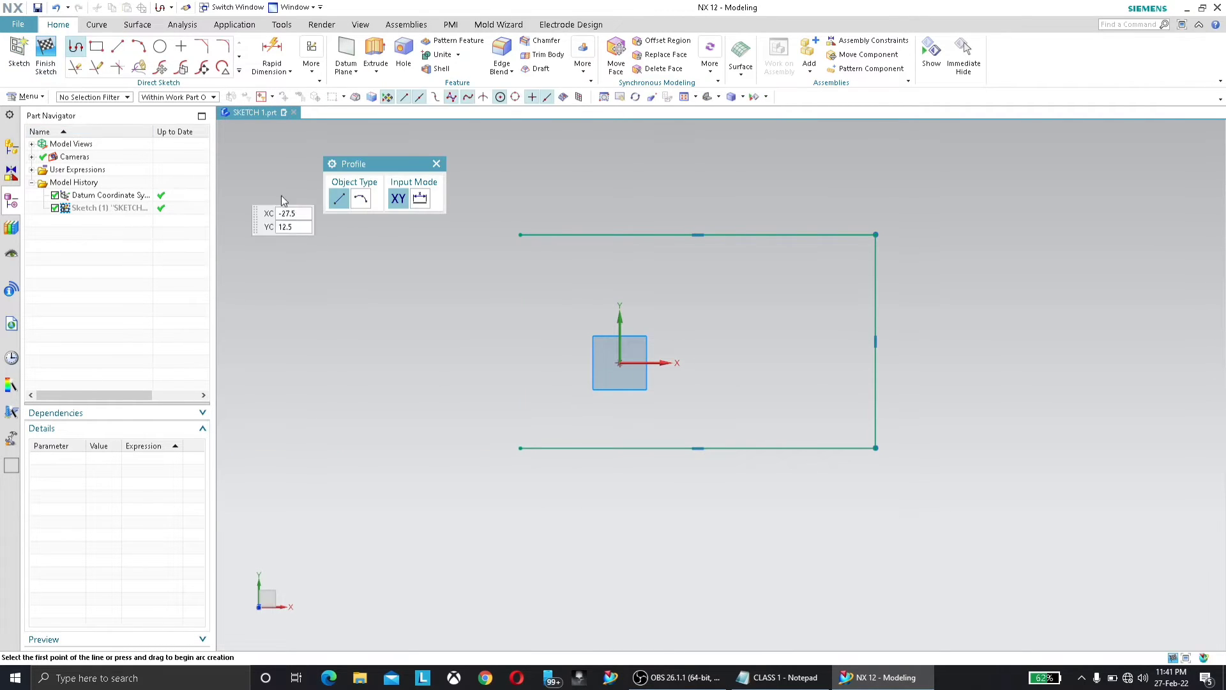
click(576, 146)
click(939, 149)
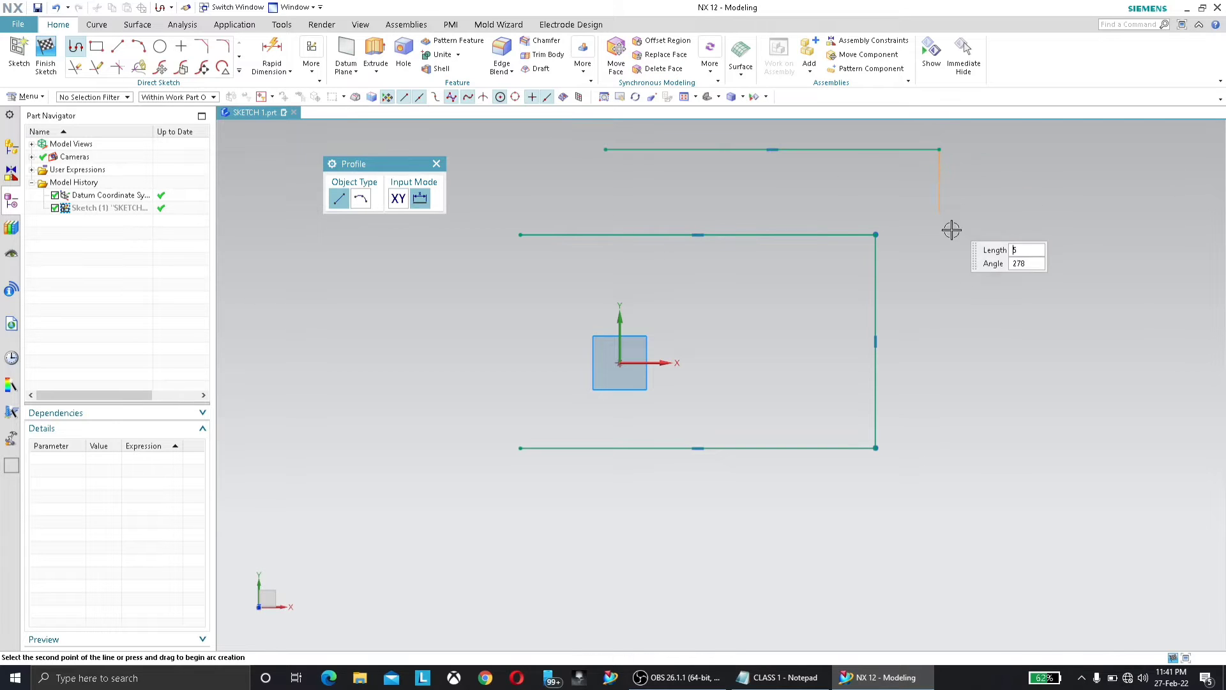
click(939, 405)
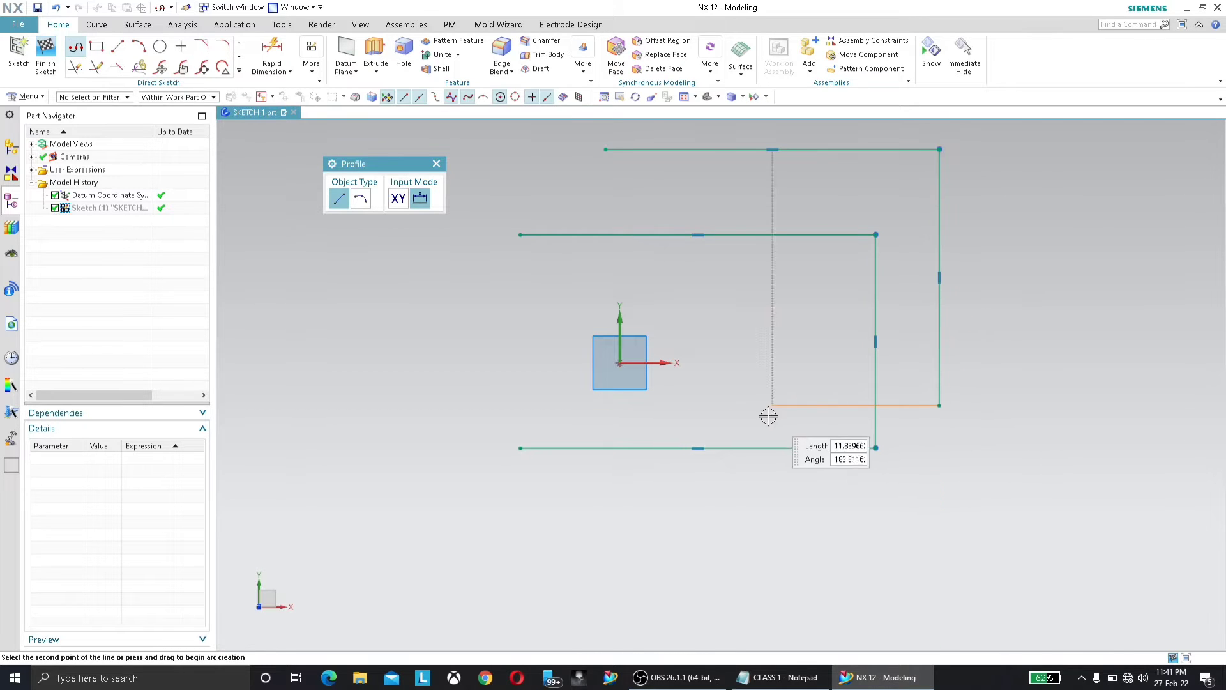
click(724, 413)
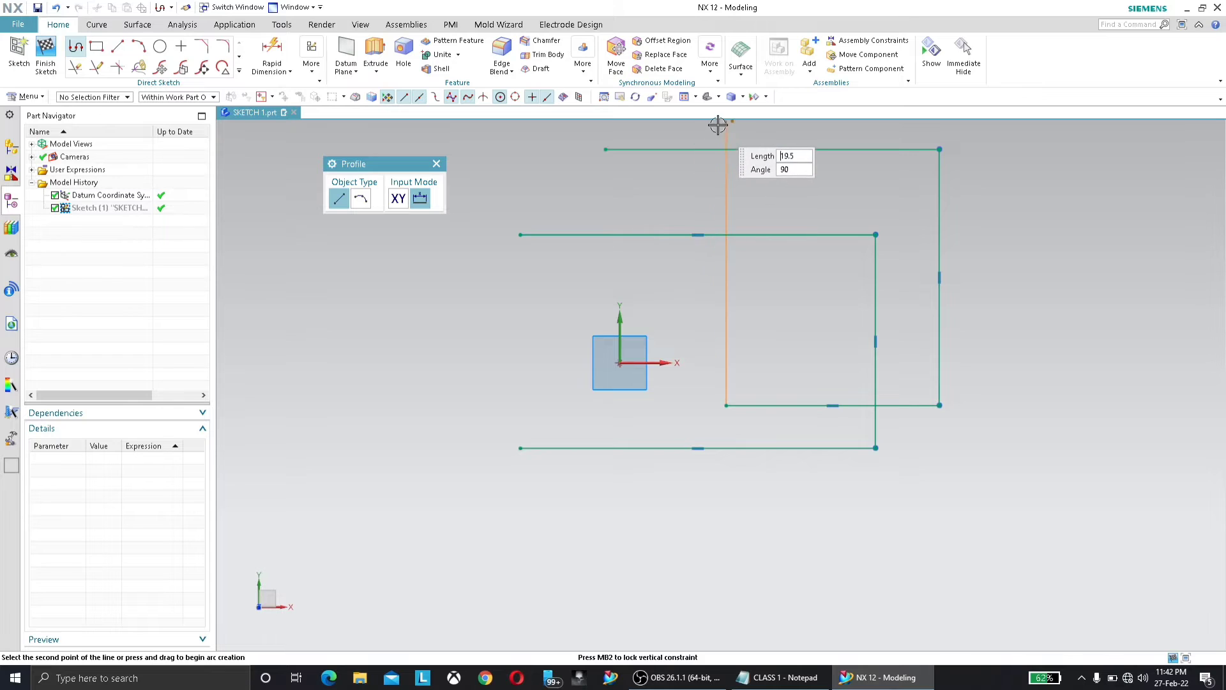
middle_click(665, 146)
middle_click(666, 146)
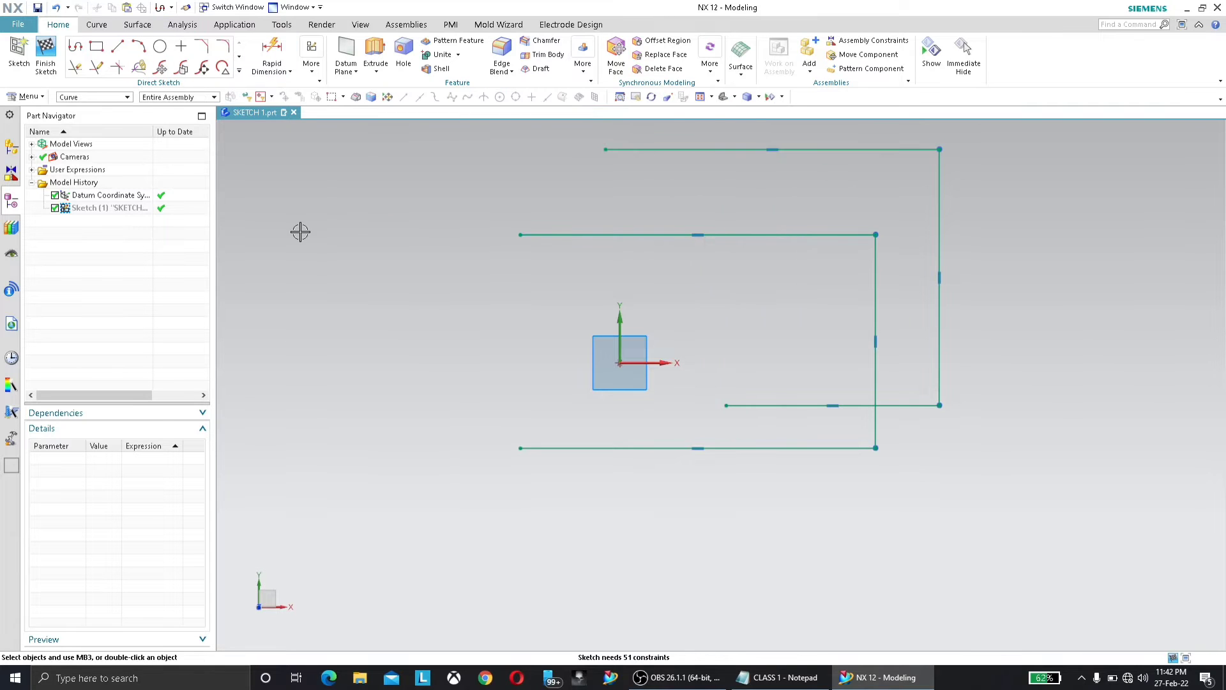
Step: Delete all Line and Profile curves from the sketch
key(ctrl+a)
key(Delete)
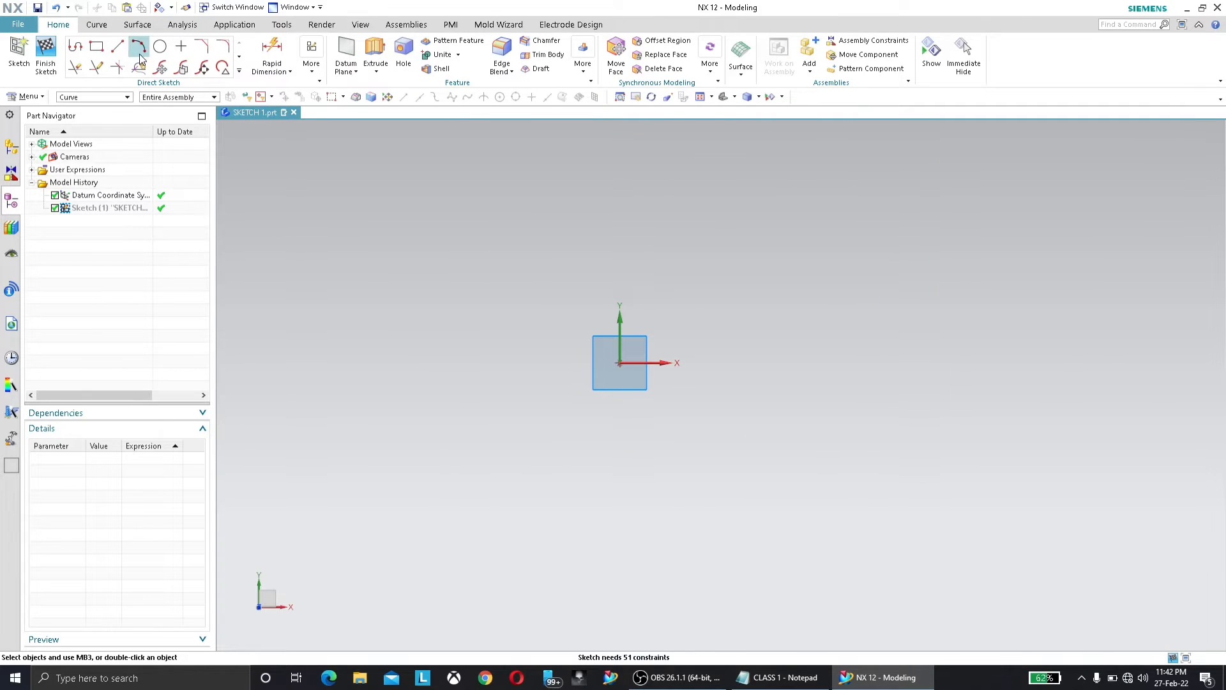
Step: Sketch an arc by three points with a radius of about 12.1, on the positive X side of the origin
click(138, 47)
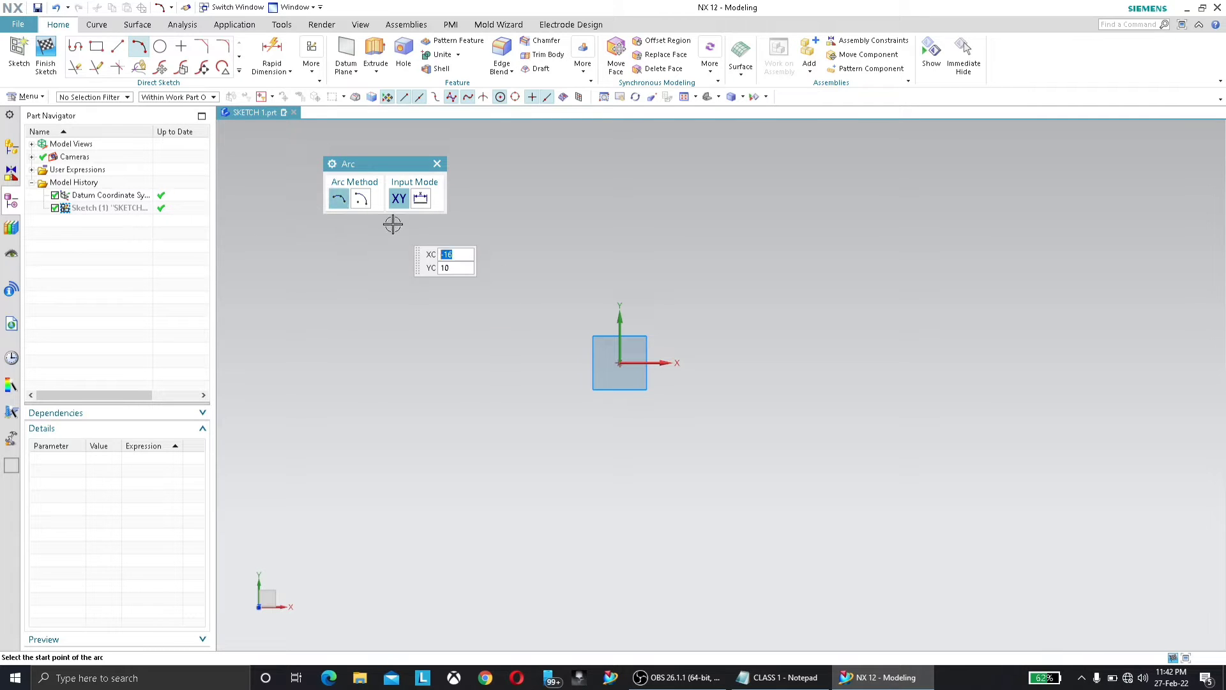
click(736, 326)
click(1001, 544)
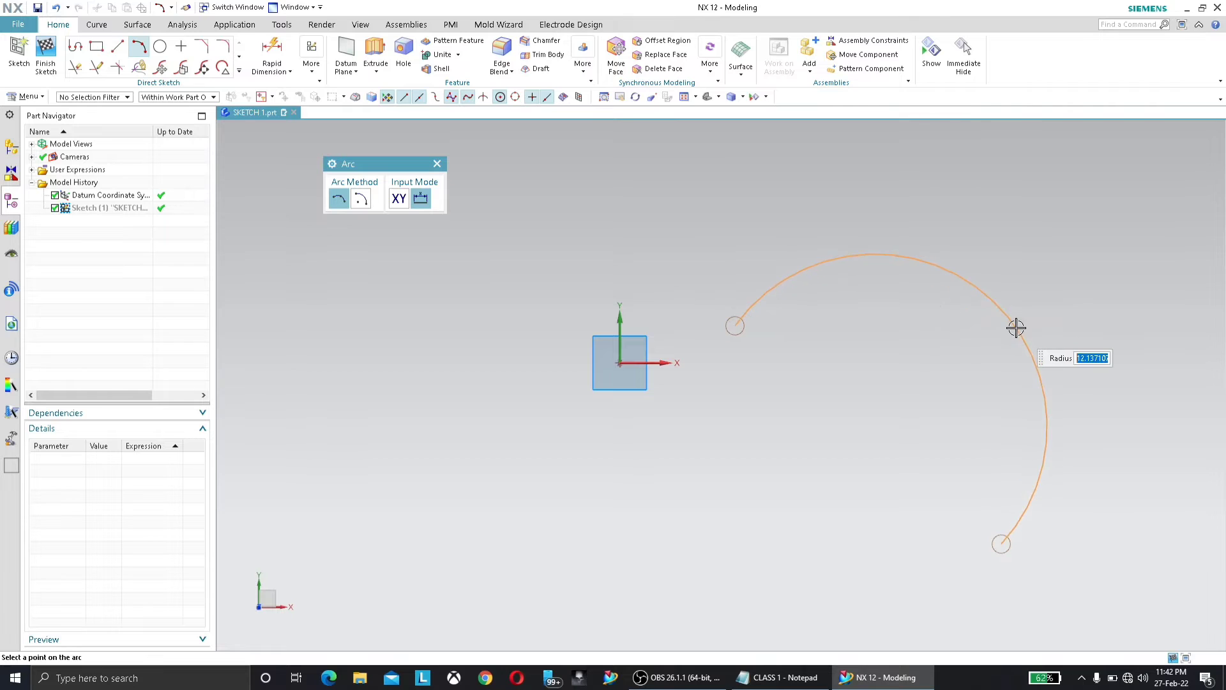
click(1016, 328)
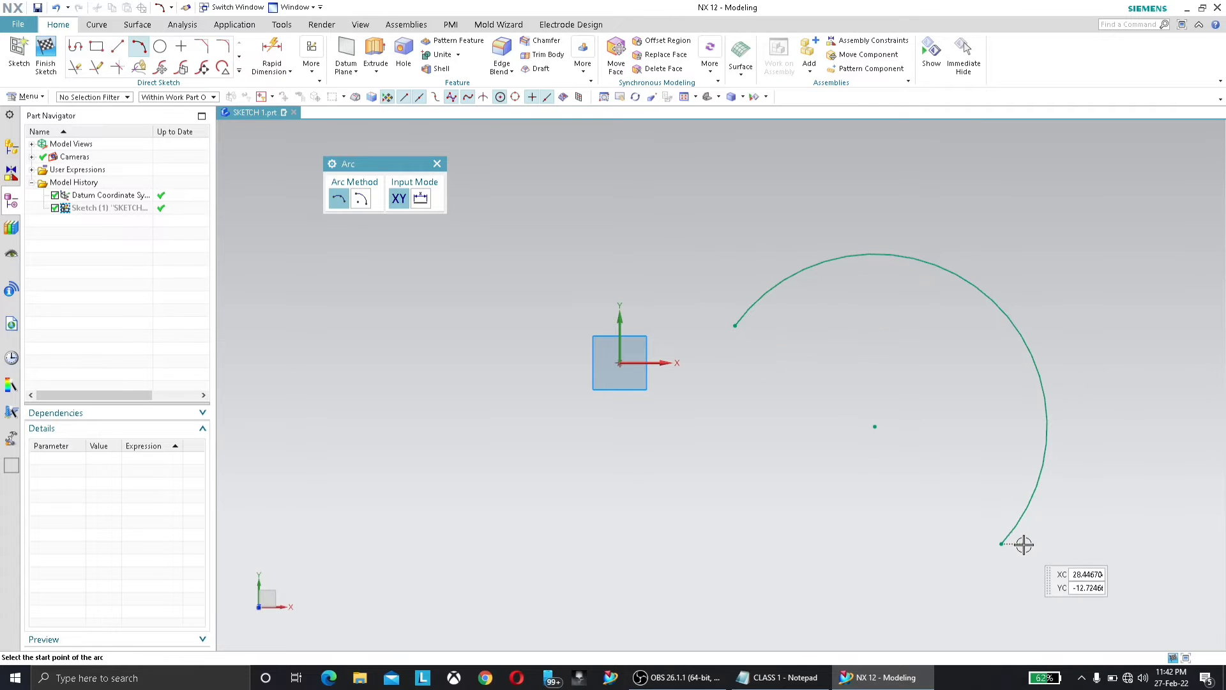
Step: Sketch an arc by centre and endpoints, centred on the origin, with a radius of about 18.6 and a sweep of about 270°
click(361, 201)
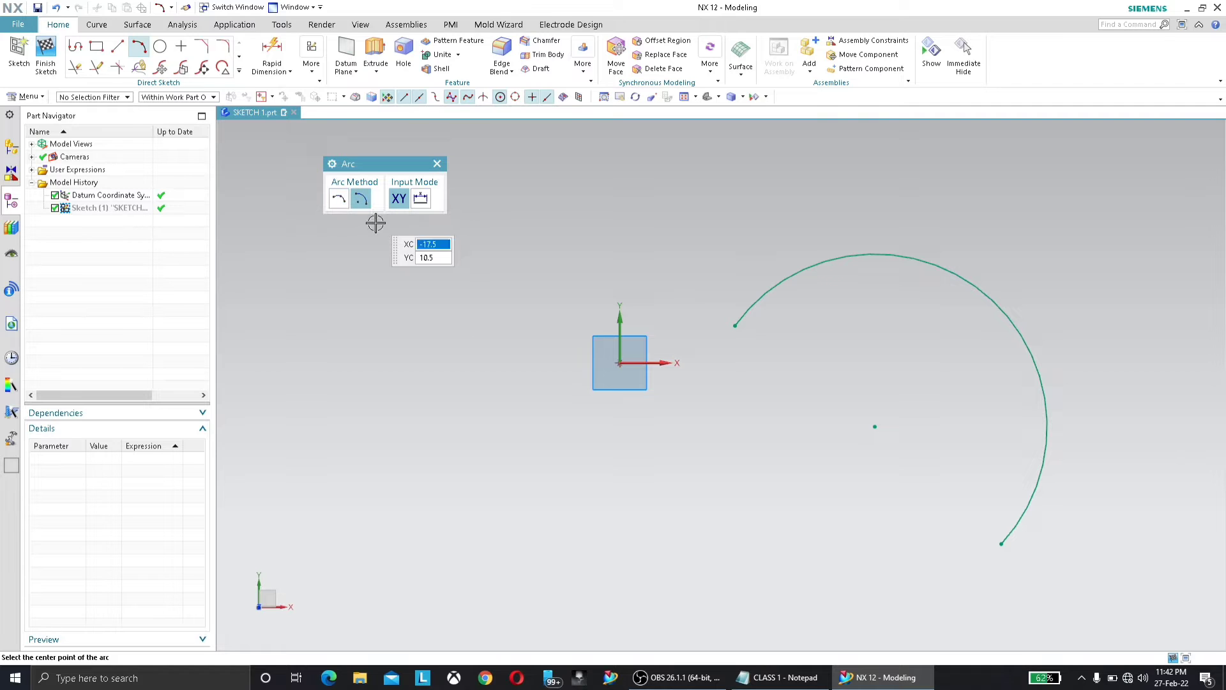
click(620, 363)
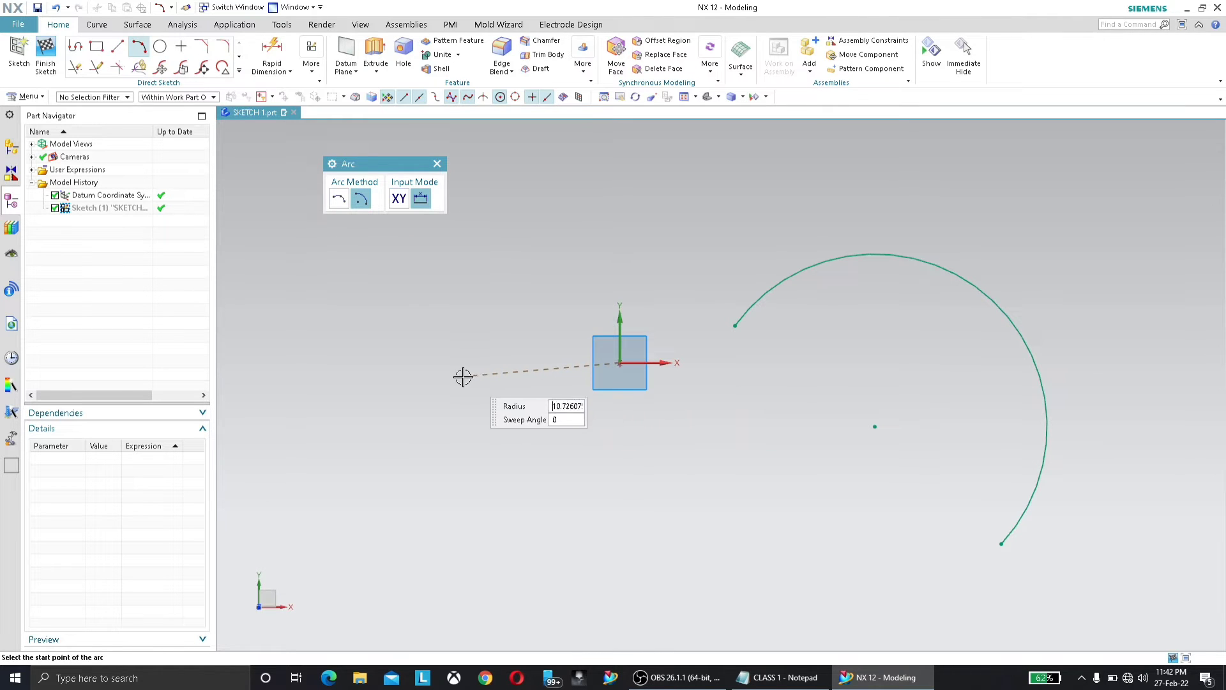
click(356, 357)
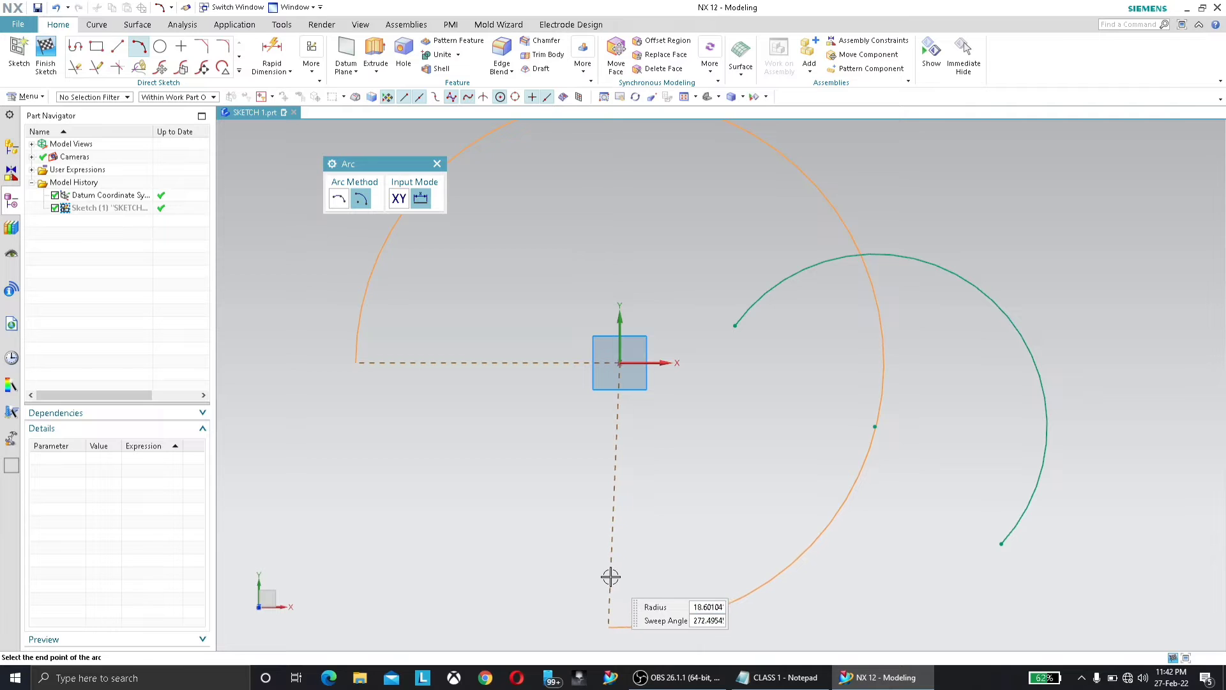
click(618, 578)
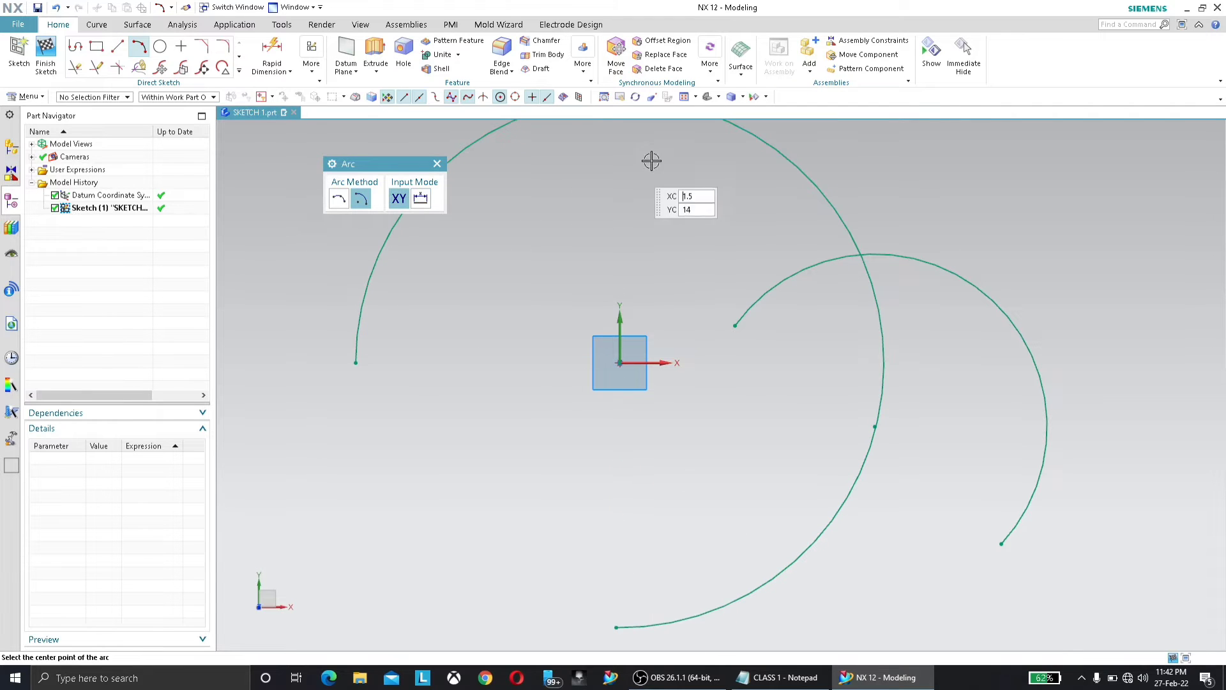
click(437, 164)
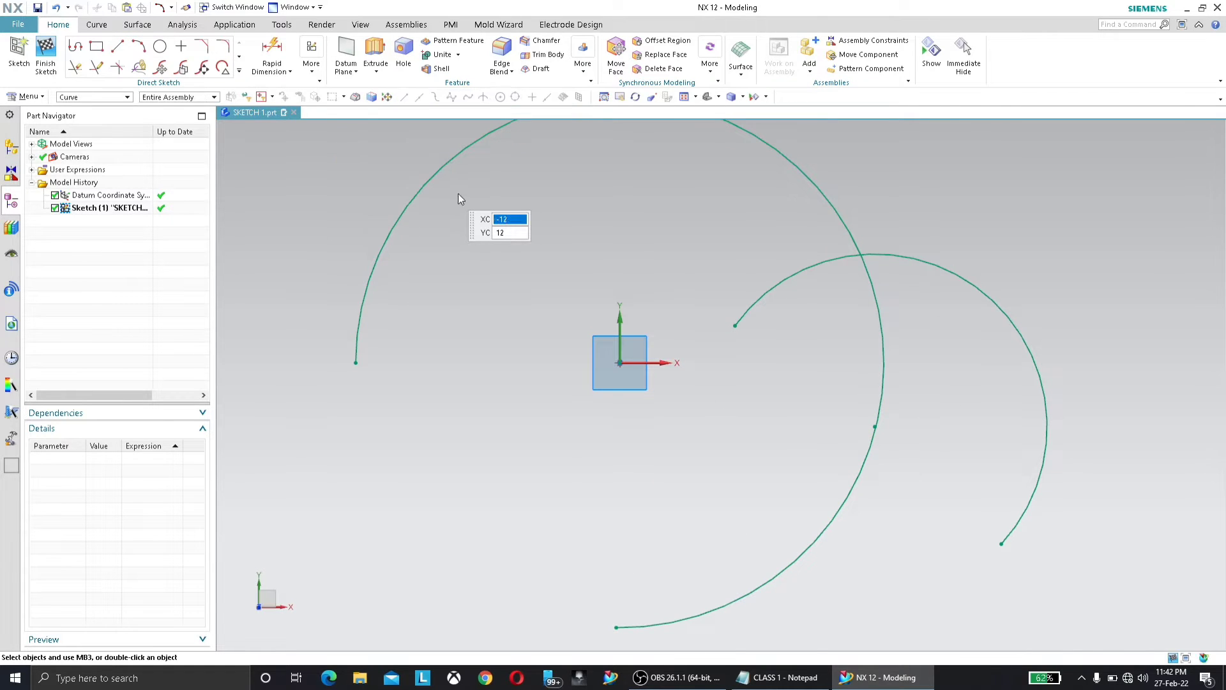
Step: Delete both arcs from the sketch
key(ctrl+a)
key(Delete)
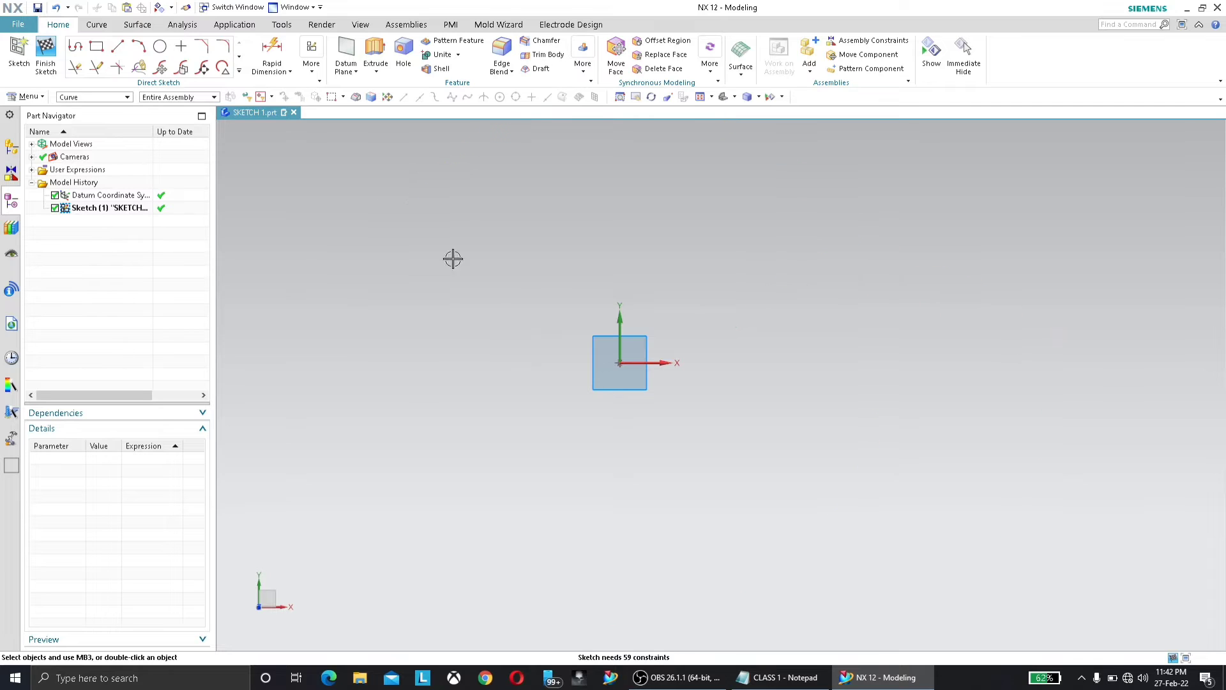
Step: Sketch a circle about 16.6 in diameter centred on the origin and a similar circle on the positive X side
click(161, 46)
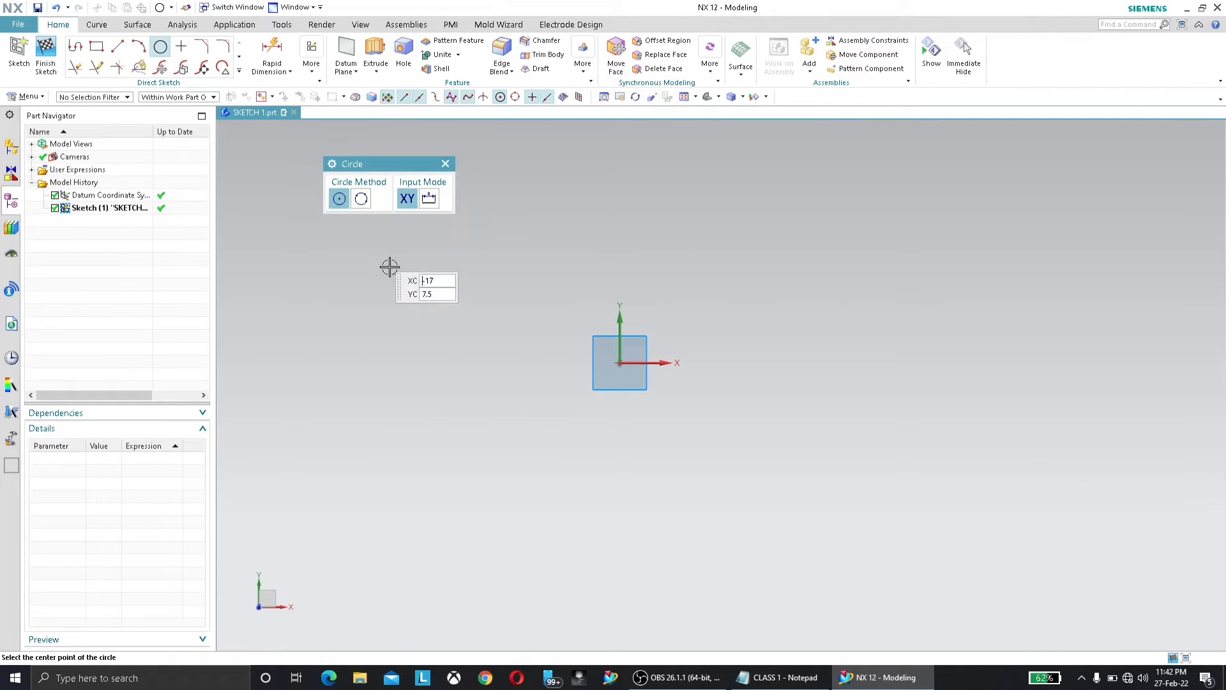
click(620, 363)
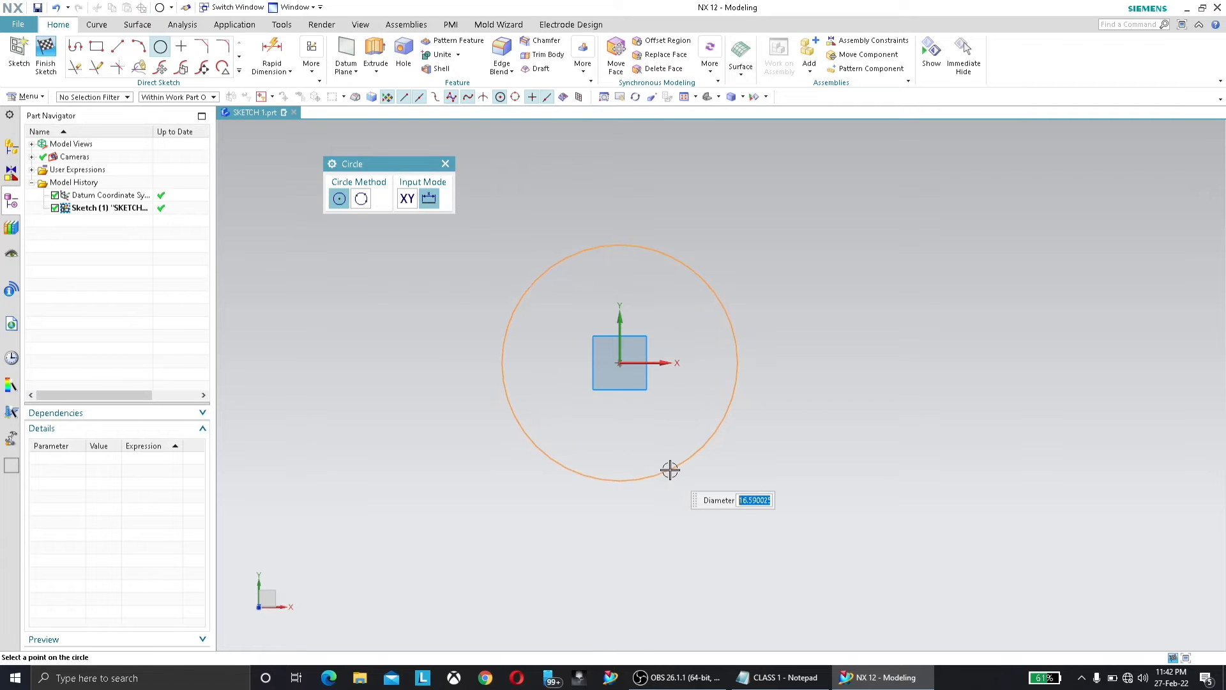
click(669, 470)
click(914, 318)
click(953, 432)
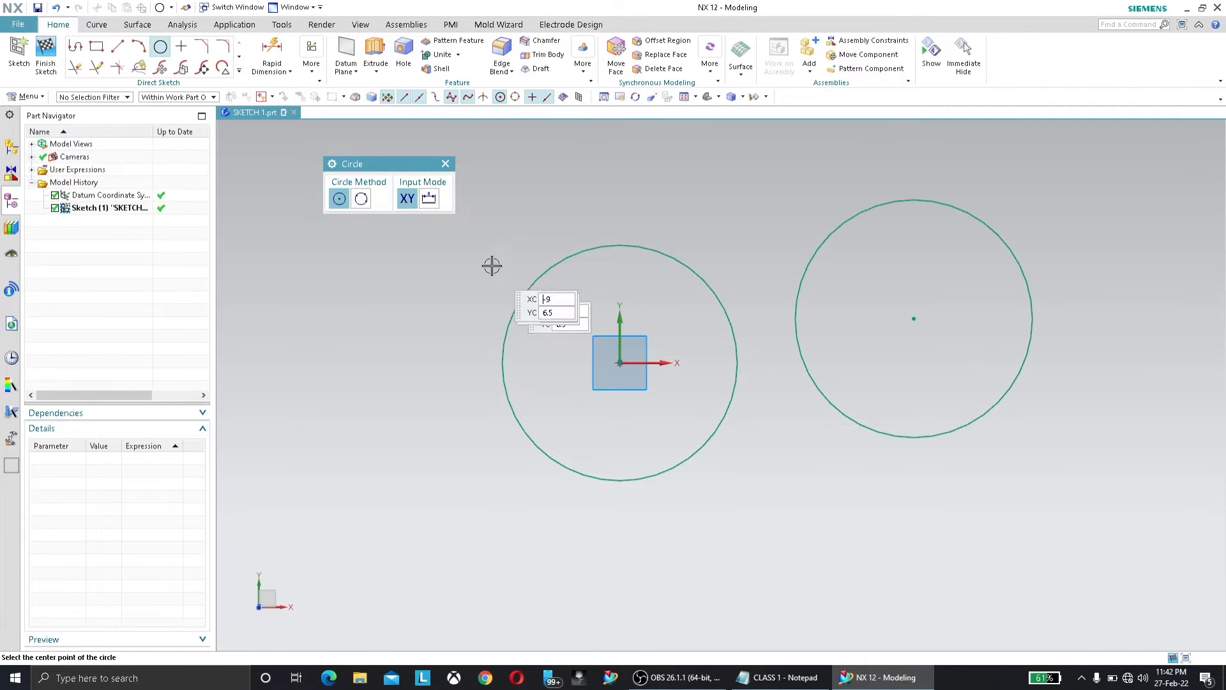
Step: Sketch a circle by three points, about 36.5 in diameter, enclosing the circle at the origin
click(361, 199)
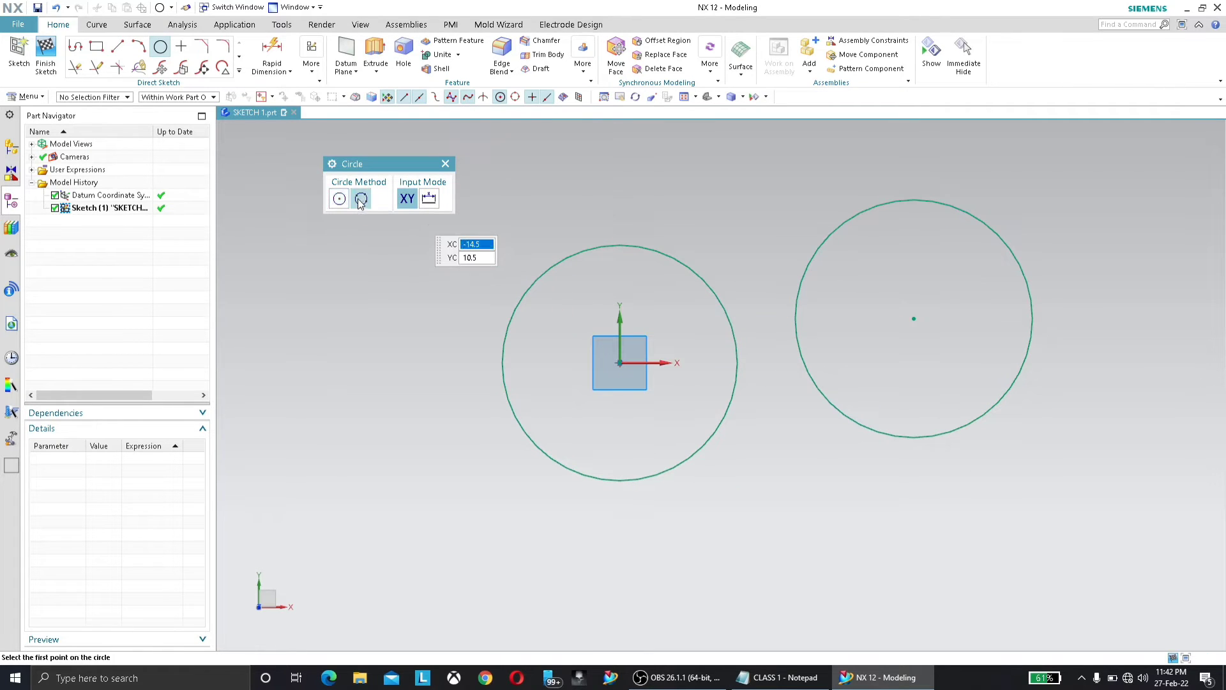
click(281, 453)
click(583, 576)
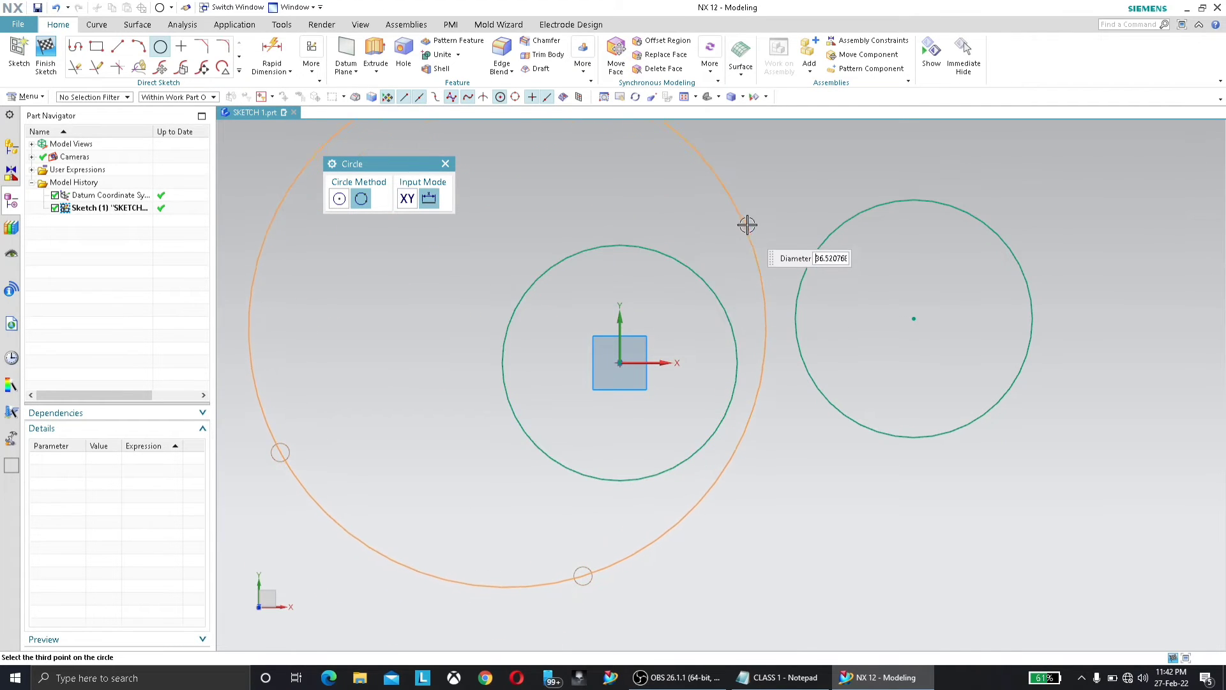
click(747, 224)
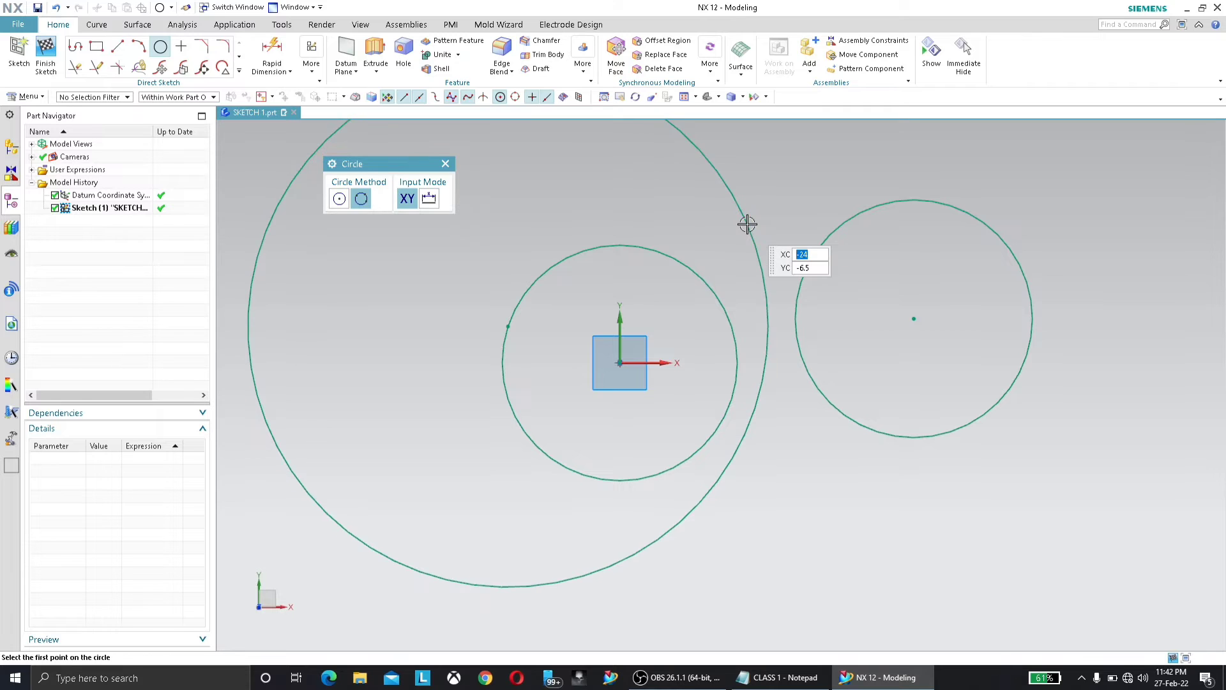
Step: Sketch a smaller circle by centre and diameter that overlaps the circle farthest along positive X, and finish the Circle command
click(347, 201)
click(1061, 261)
click(1106, 329)
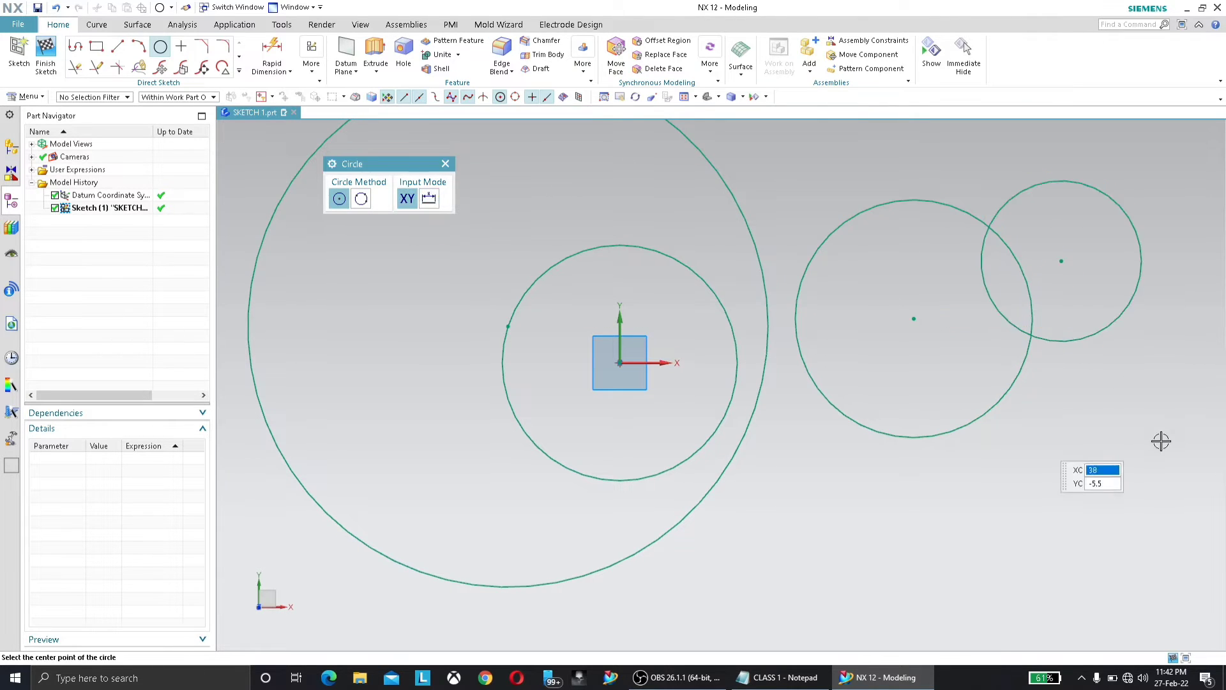
click(445, 163)
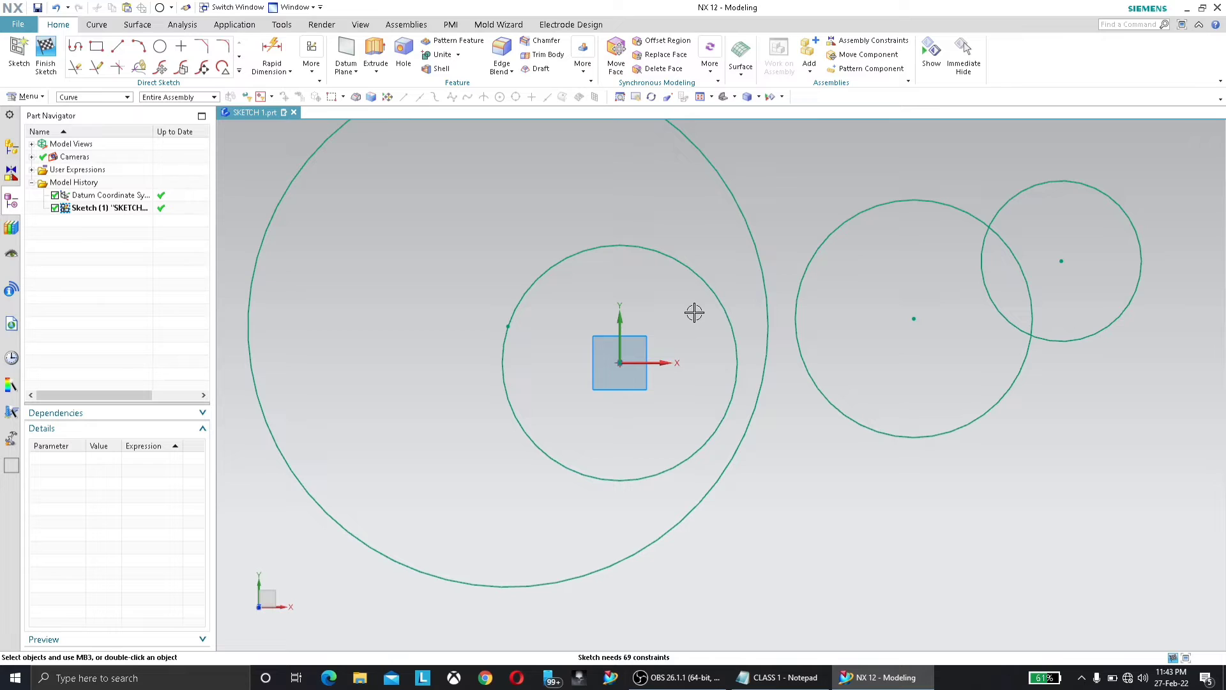
Step: Delete all four circles from the sketch
scroll(577, 404, down, 3)
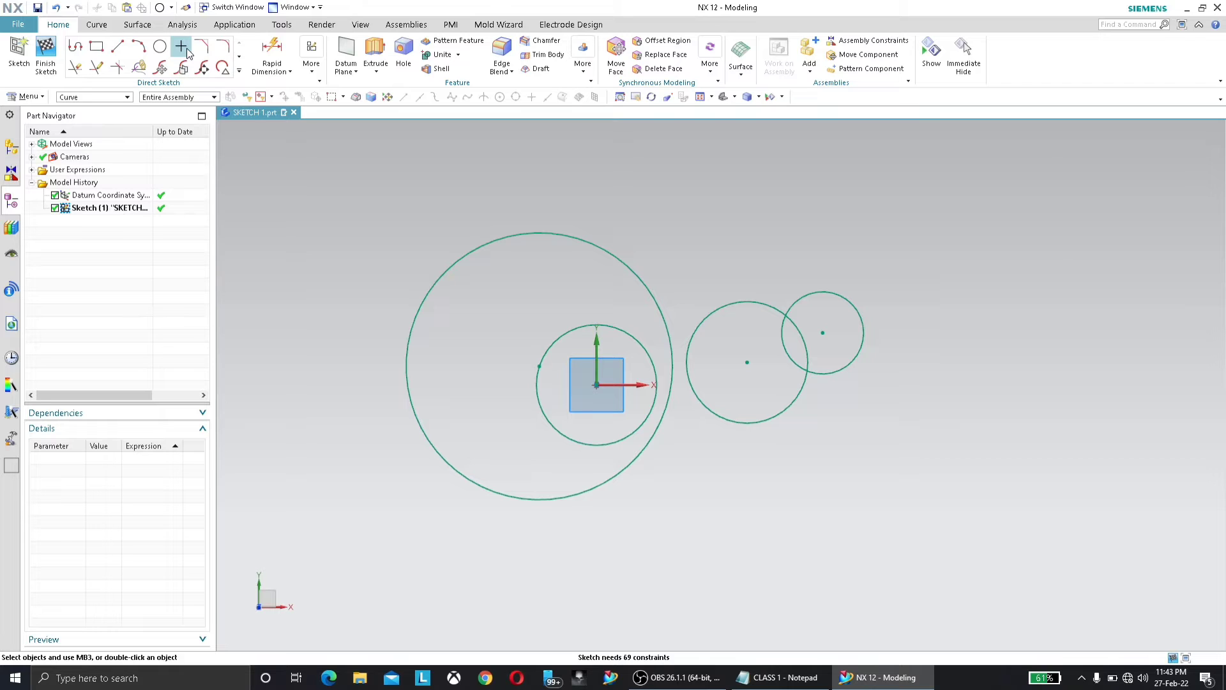
key(ctrl+a)
key(Delete)
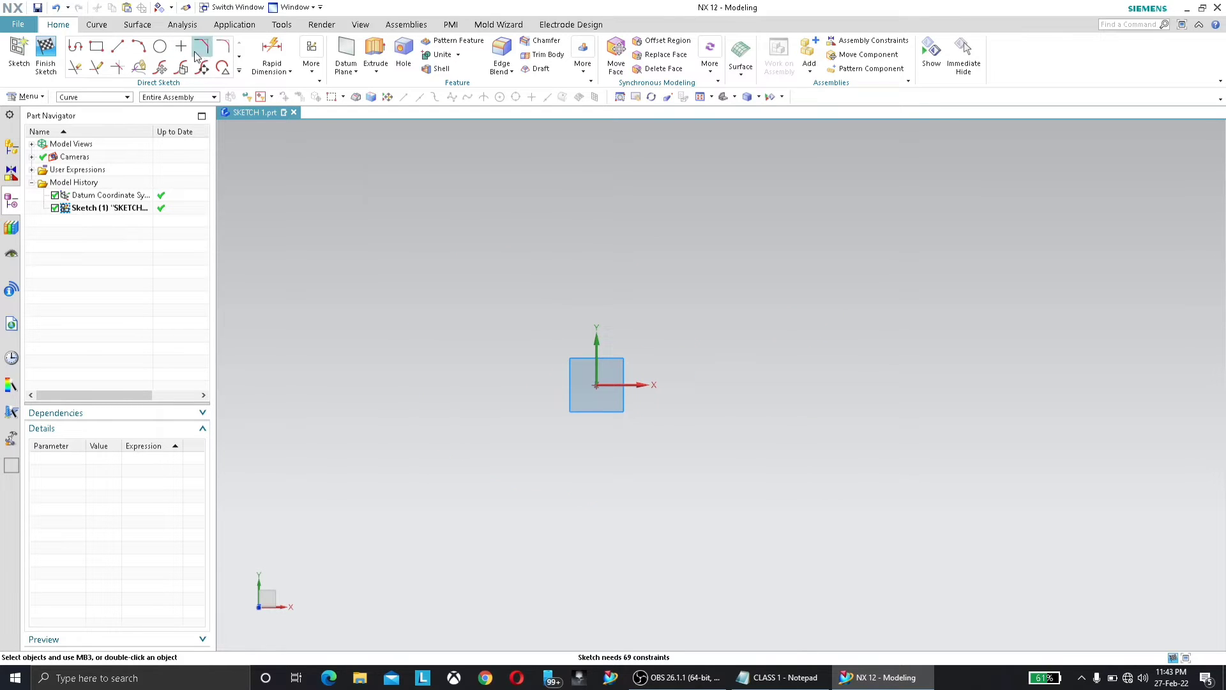
Step: Use the Point command to place nine sketch points scattered around the origin
click(181, 46)
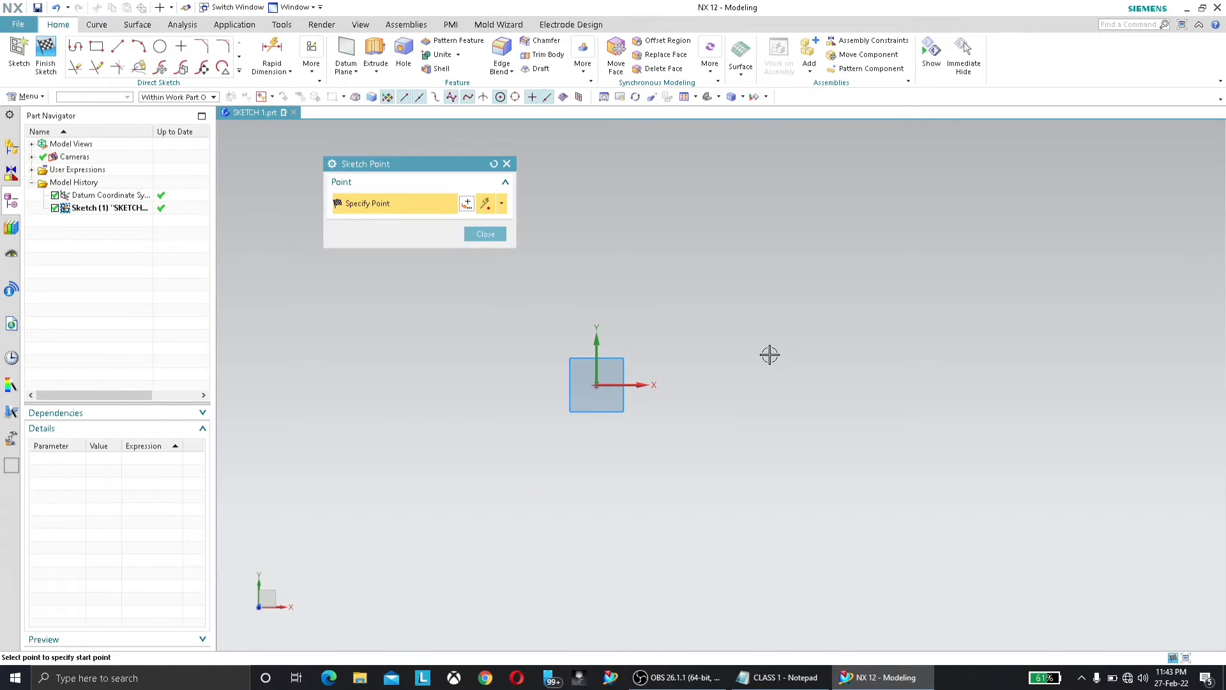
click(764, 327)
click(982, 431)
click(731, 517)
click(350, 380)
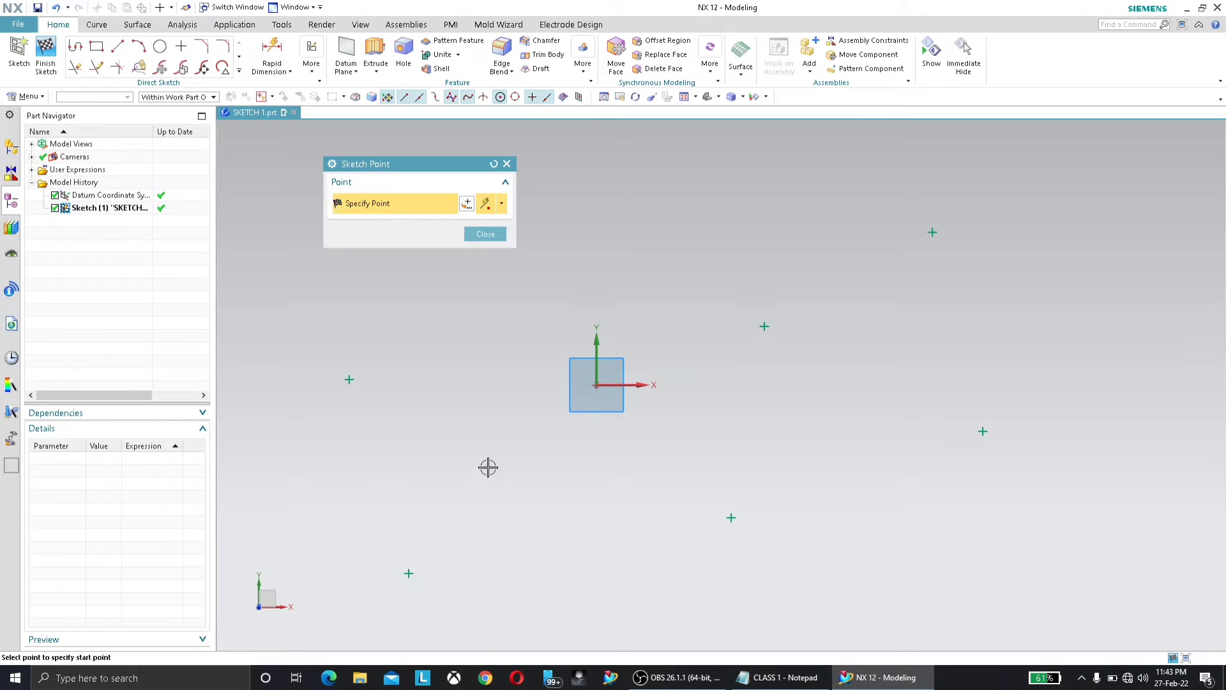
click(620, 192)
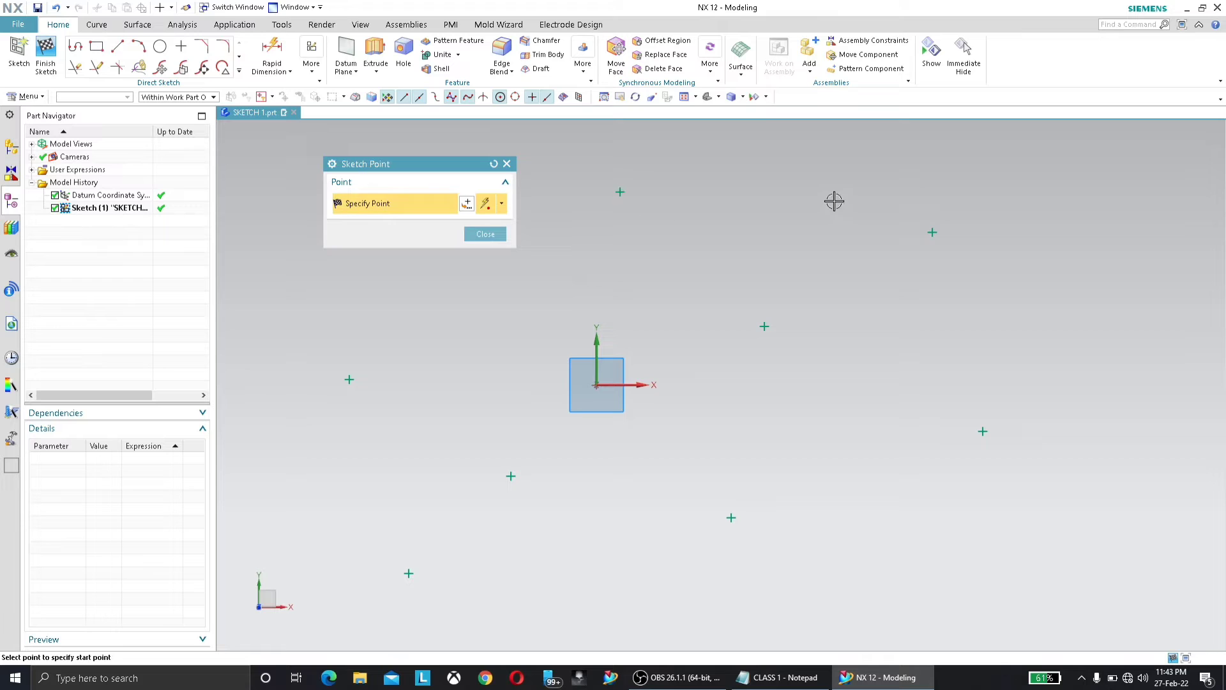
click(507, 164)
Step: Use the Line command to connect three neighbouring sketch points in the positive X and Y quadrant with two lines sharing an endpoint
click(118, 46)
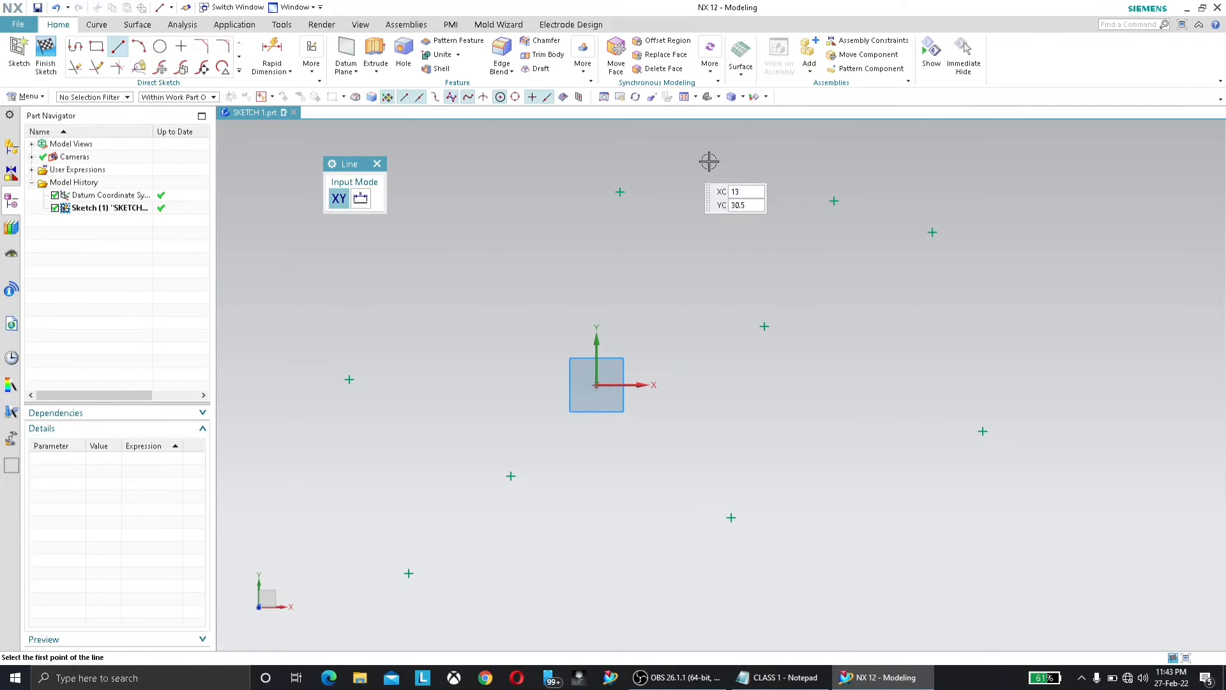
click(839, 203)
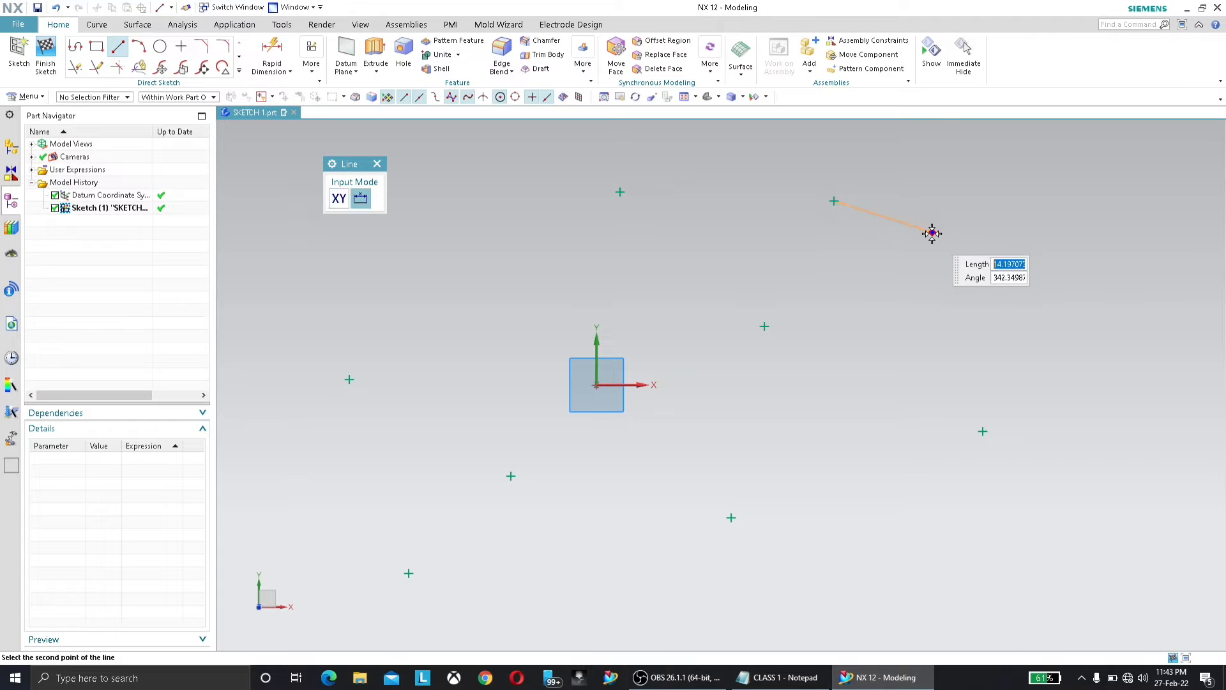
click(932, 232)
click(765, 327)
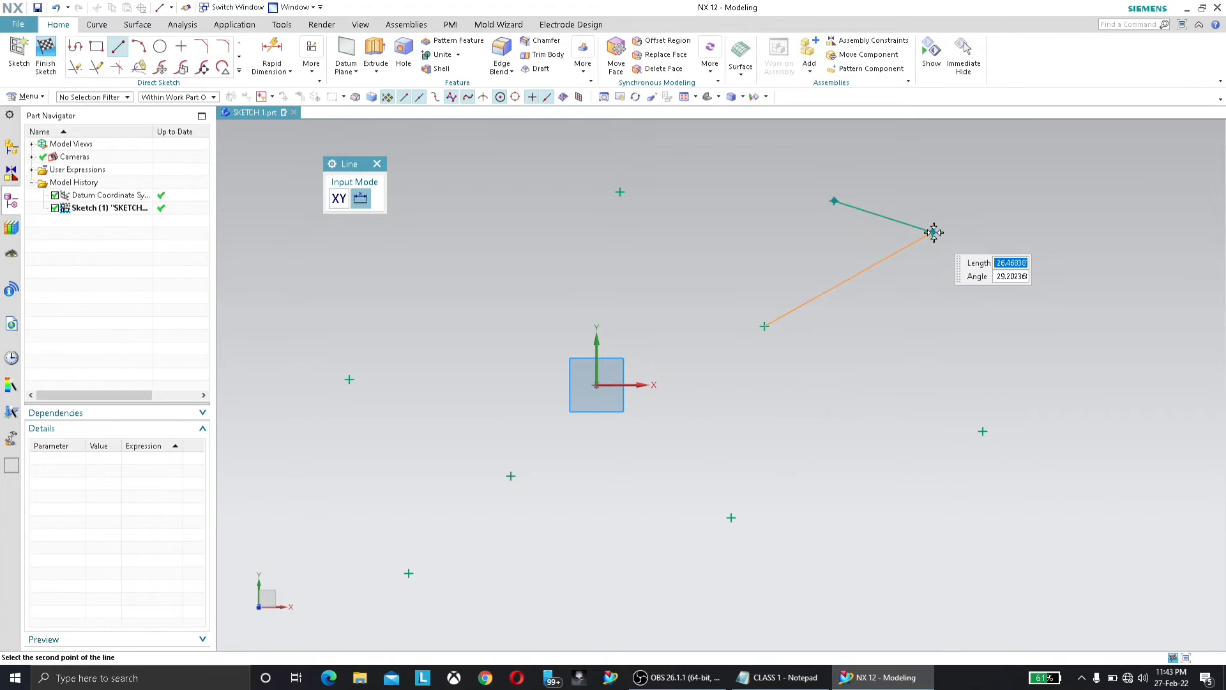
click(933, 232)
click(377, 164)
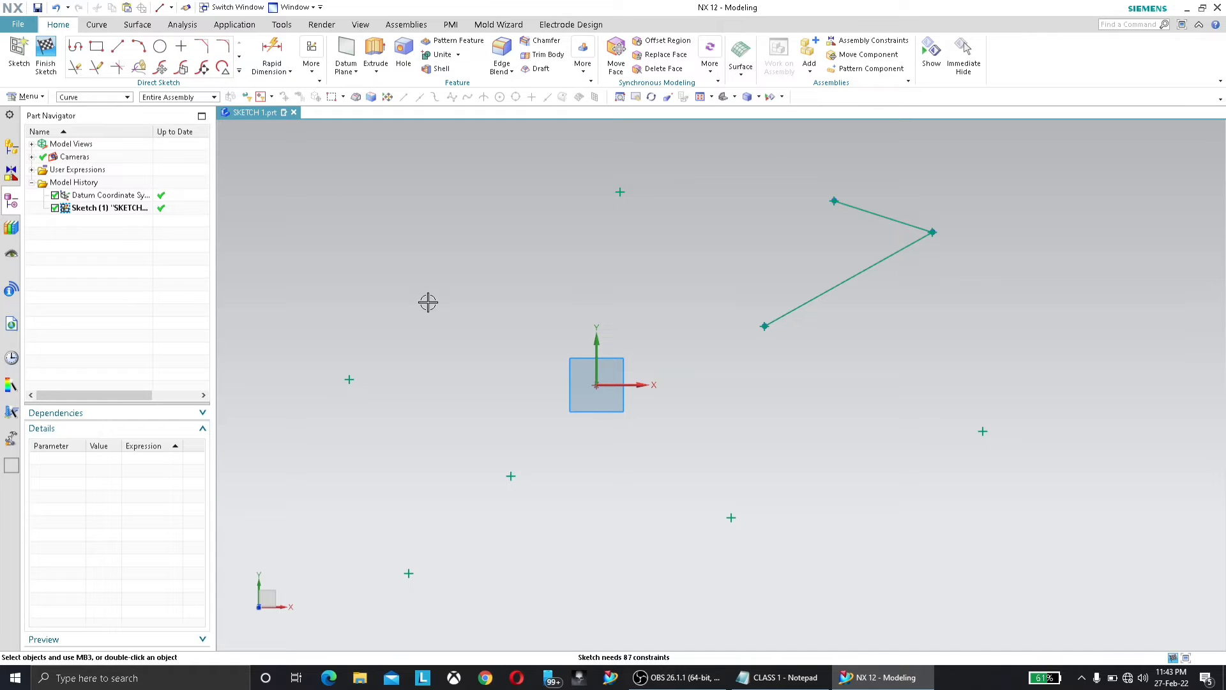
Step: Delete the two connecting lines while keeping the sketch points
key(ctrl+a)
key(Delete)
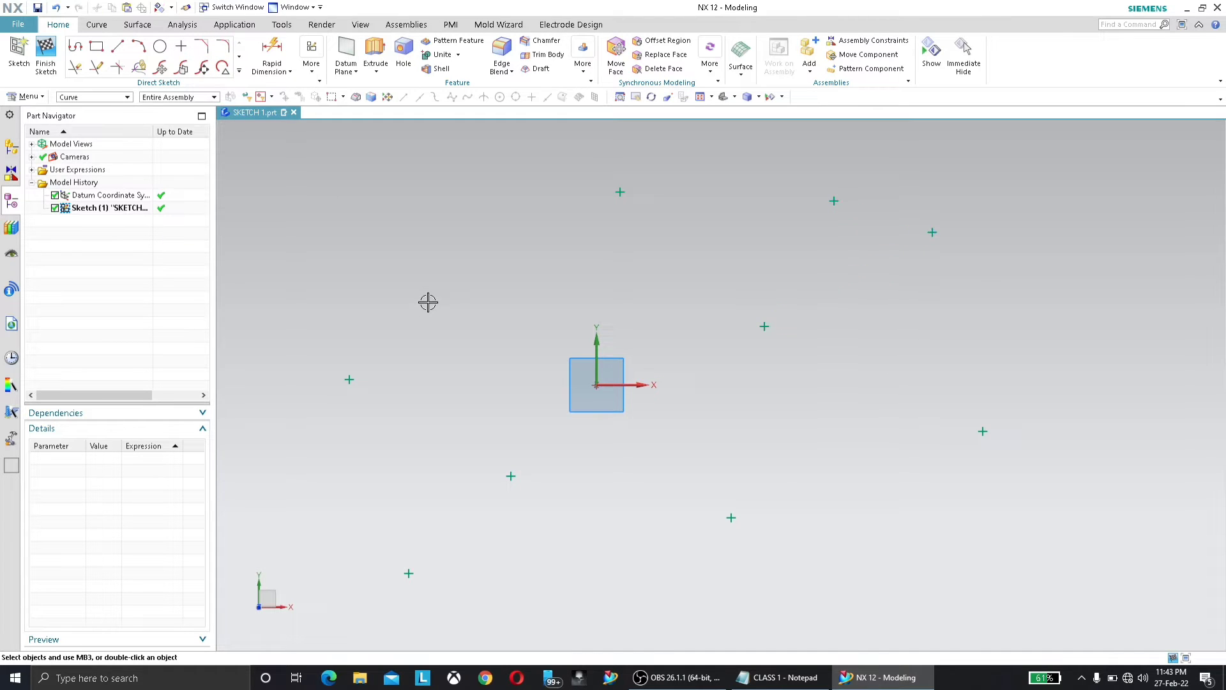
Step: Set the selection filter to Point, select all the points and hide them
click(113, 97)
click(66, 157)
key(ctrl+a)
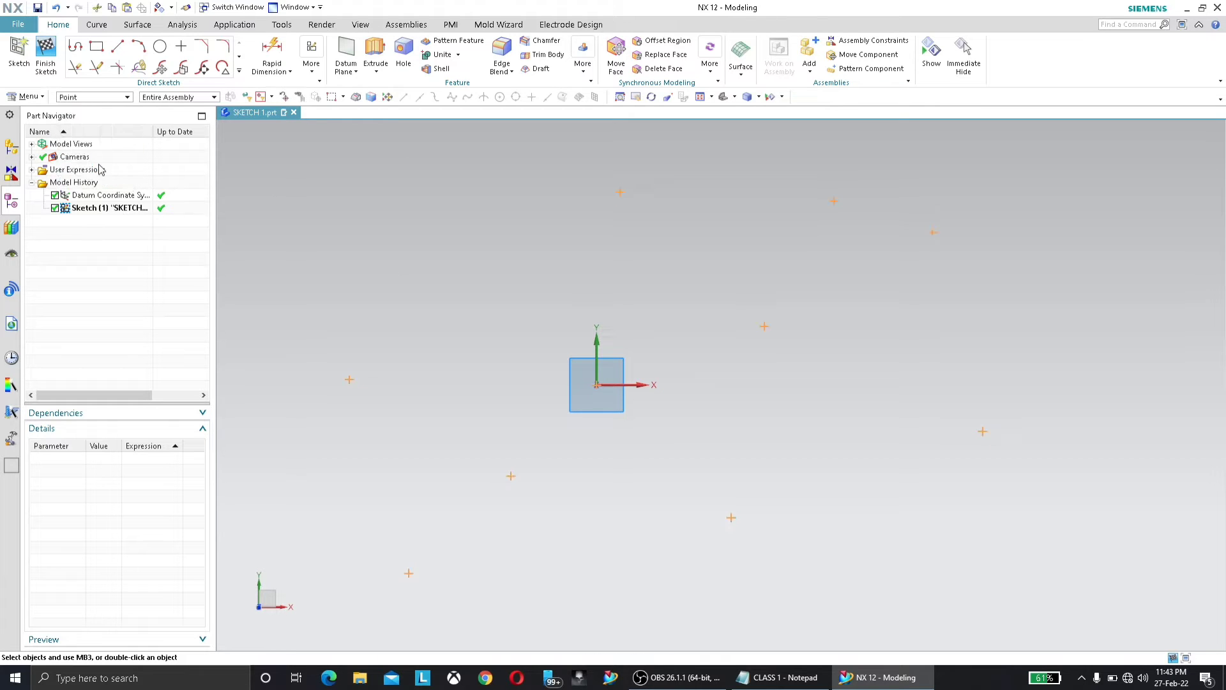
key(ctrl+b)
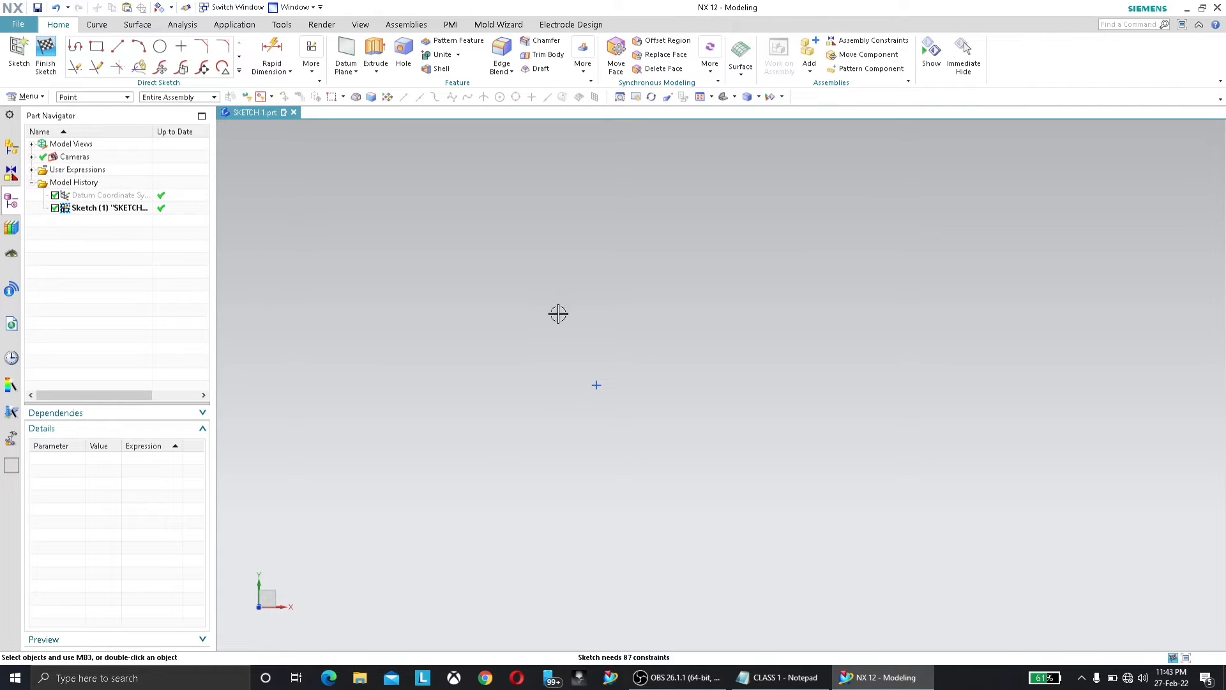
Step: Reset the selection type to No Selection Filter
click(91, 101)
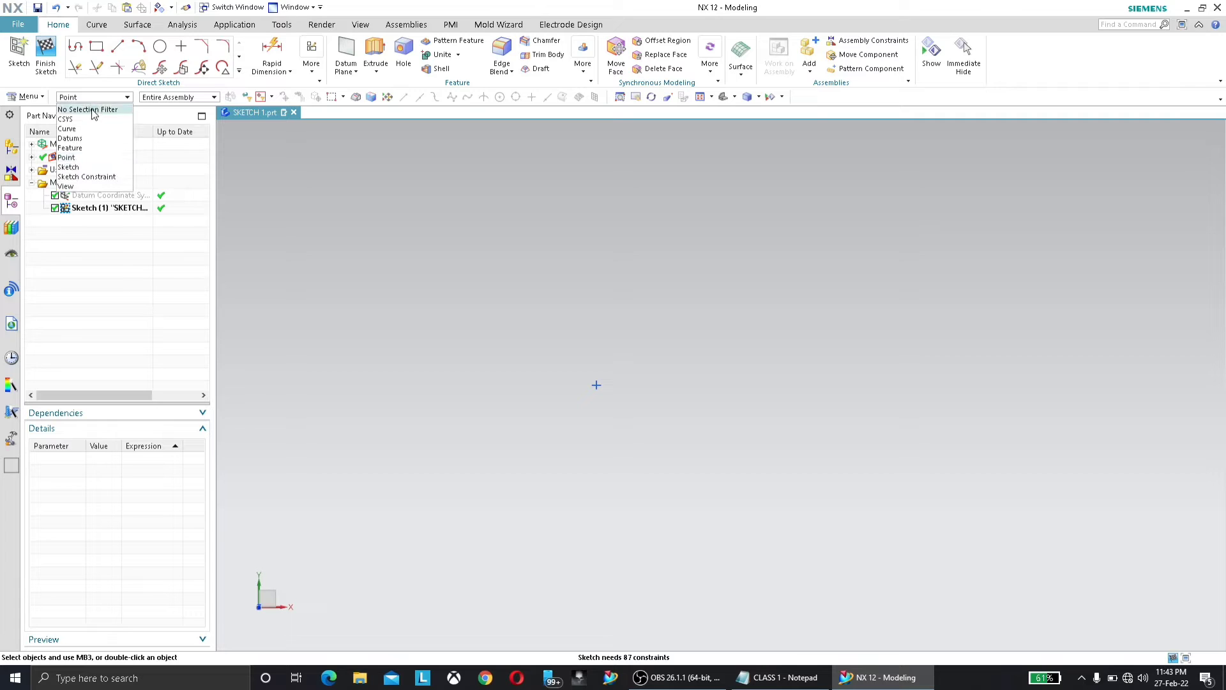
click(595, 438)
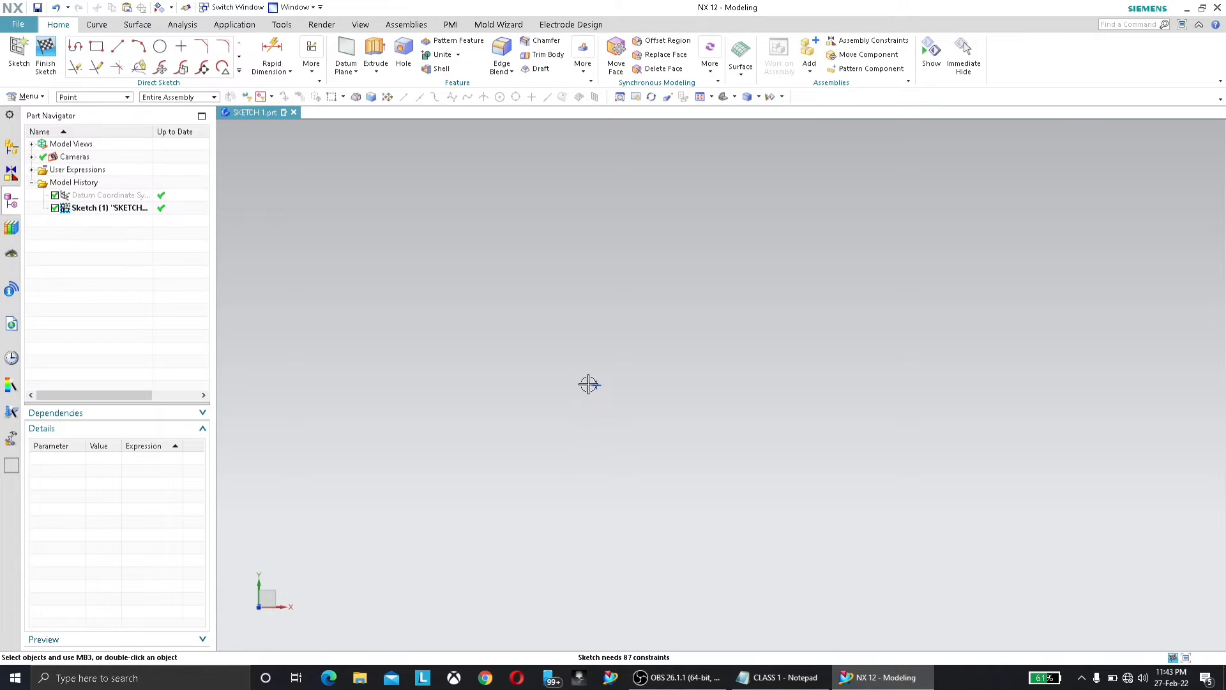
click(94, 97)
click(91, 115)
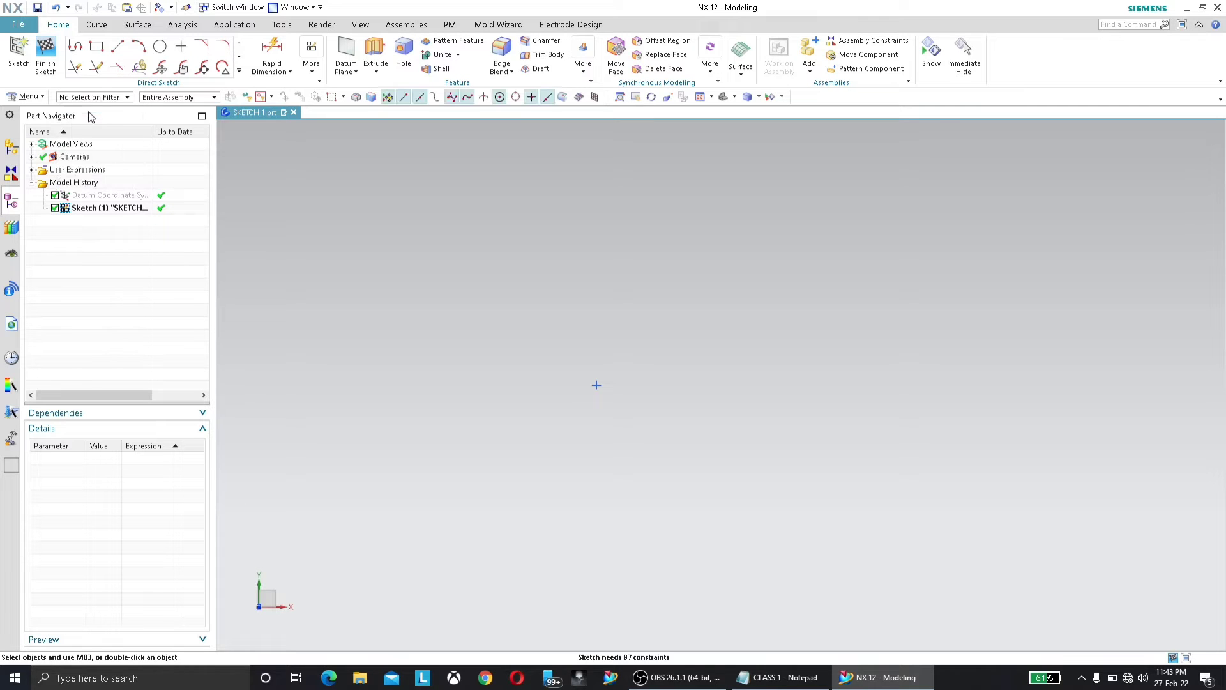
Step: Sketch a horizontal rectangle with the By 2 Points method on the positive X side of the origin, and finish the Rectangle command
click(96, 47)
click(669, 292)
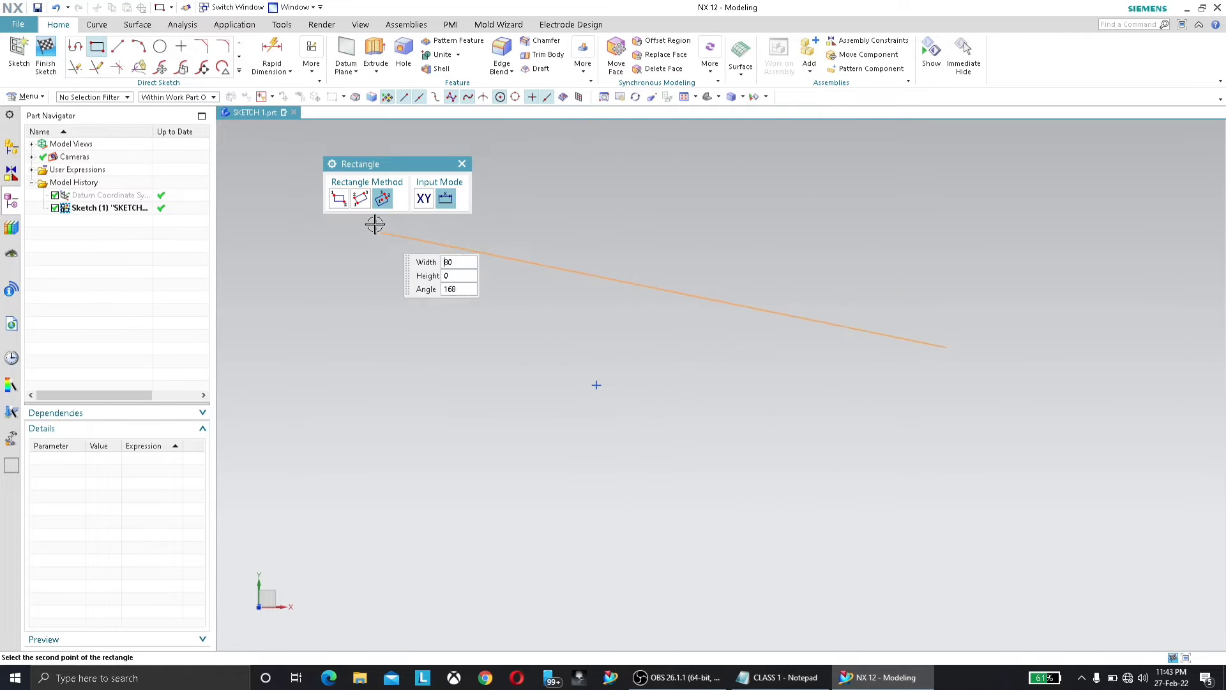
click(339, 198)
click(1003, 502)
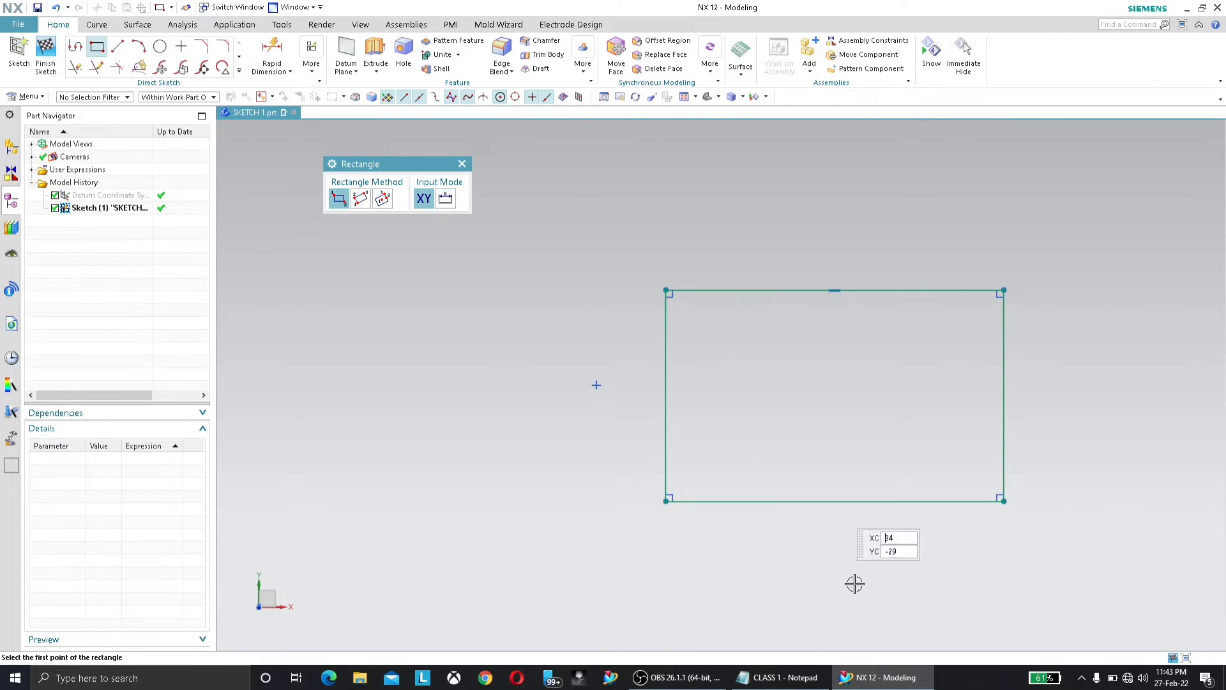
key(Escape)
scroll(1004, 292, up, 3)
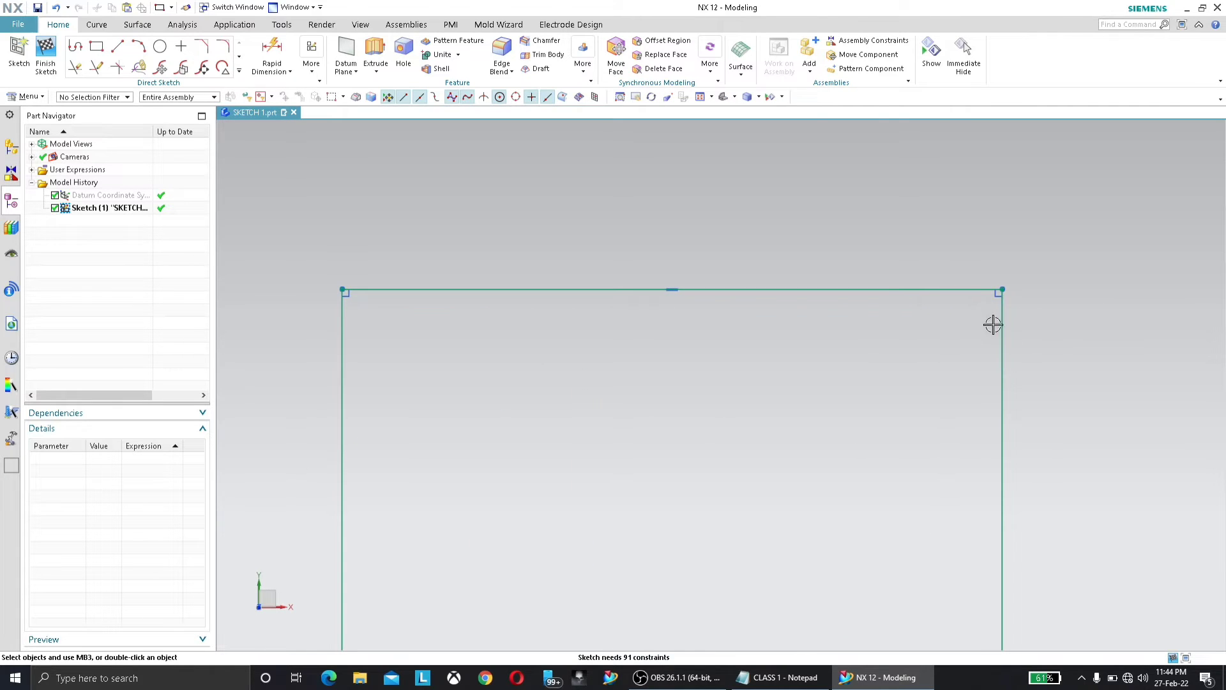
Step: Chamfer the rectangle's upper-right corner with a symmetric 5 mm distance and finish the Chamfer command
scroll(918, 252, down, 2)
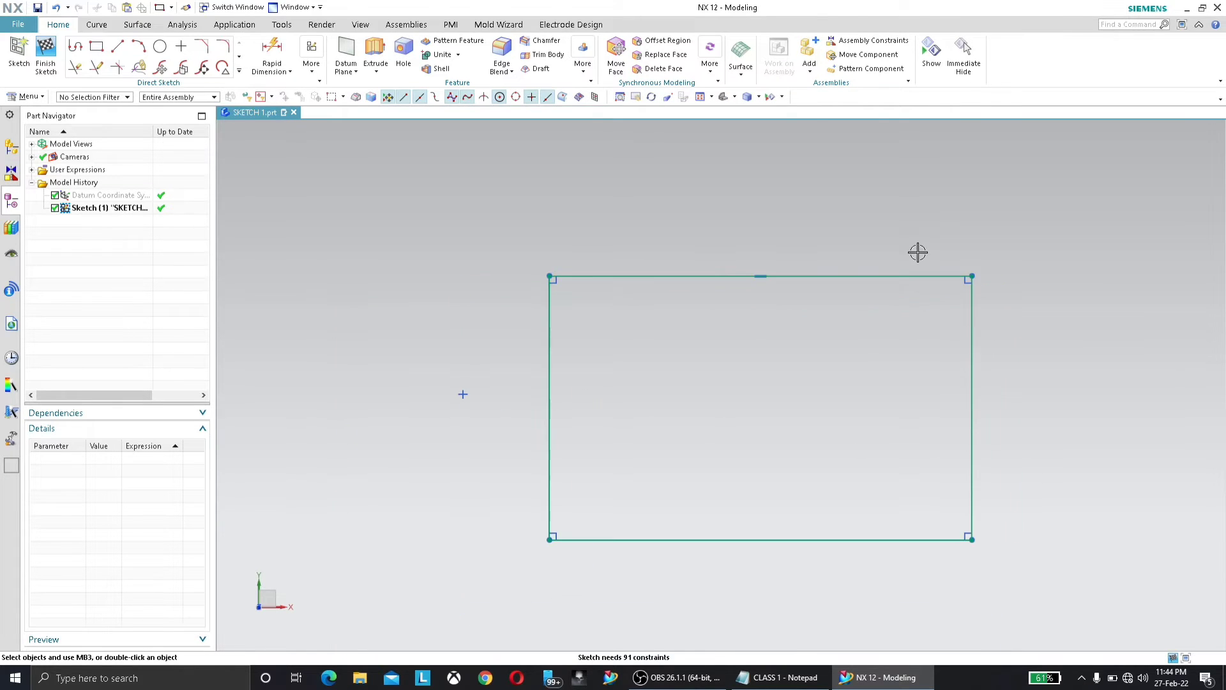
click(203, 50)
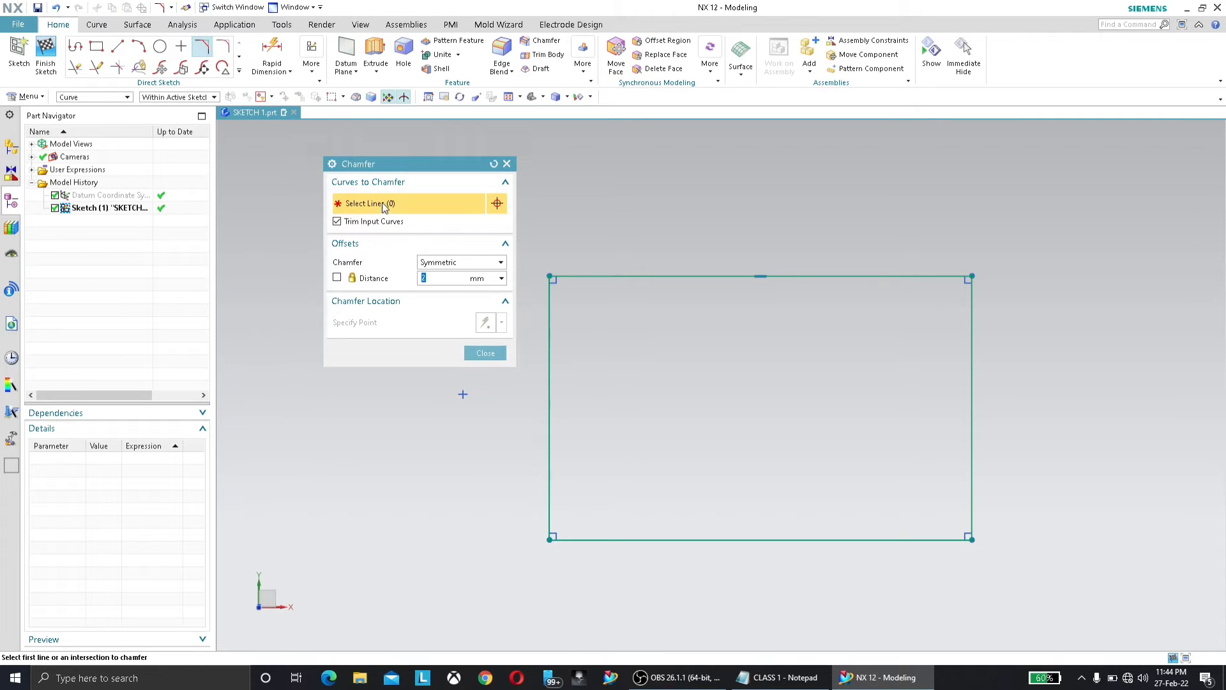
click(941, 275)
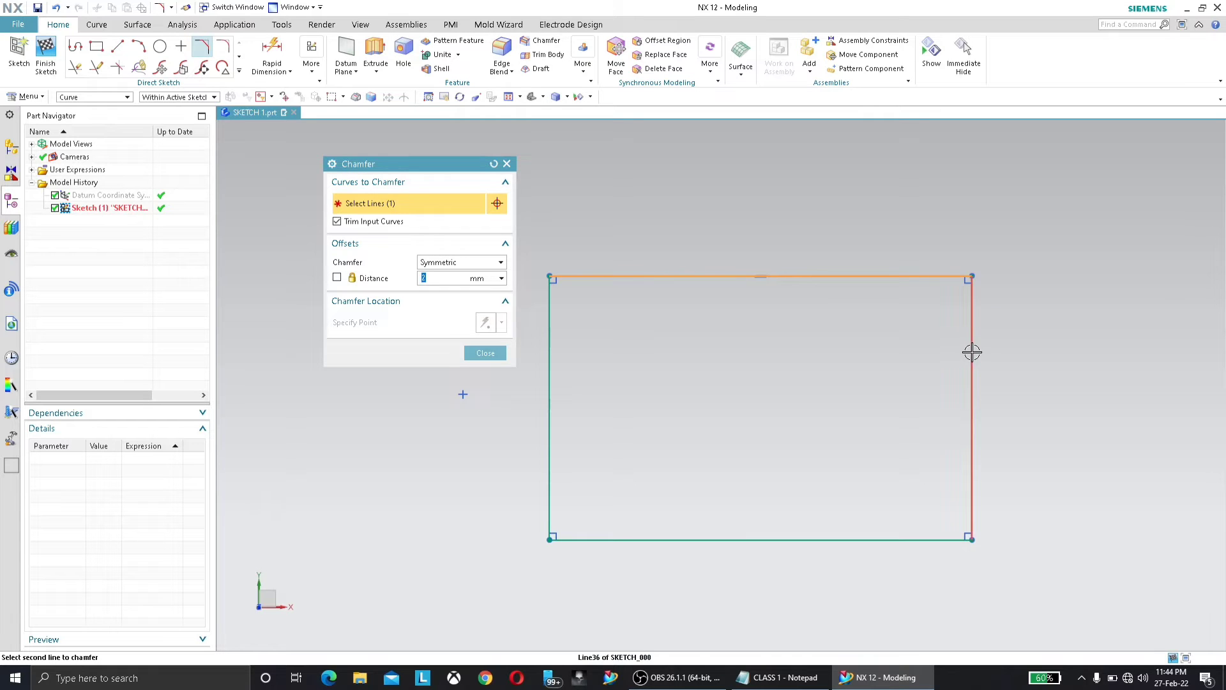
click(971, 353)
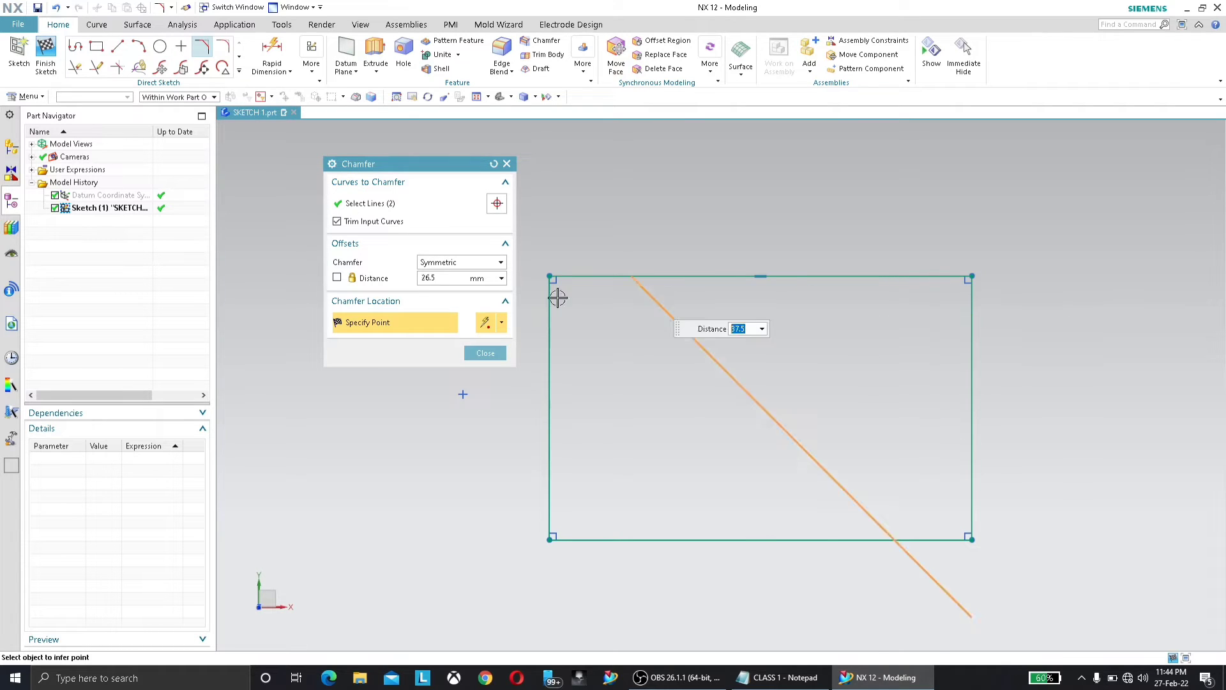
text(5)
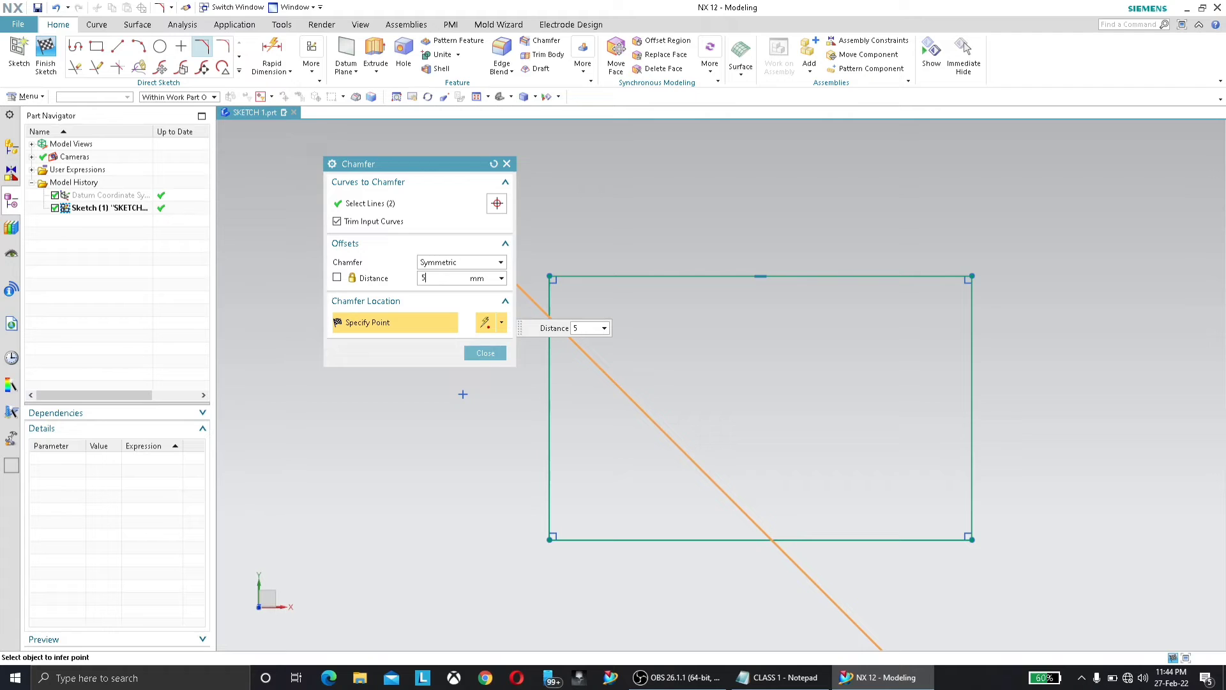
click(476, 356)
scroll(956, 310, up, 3)
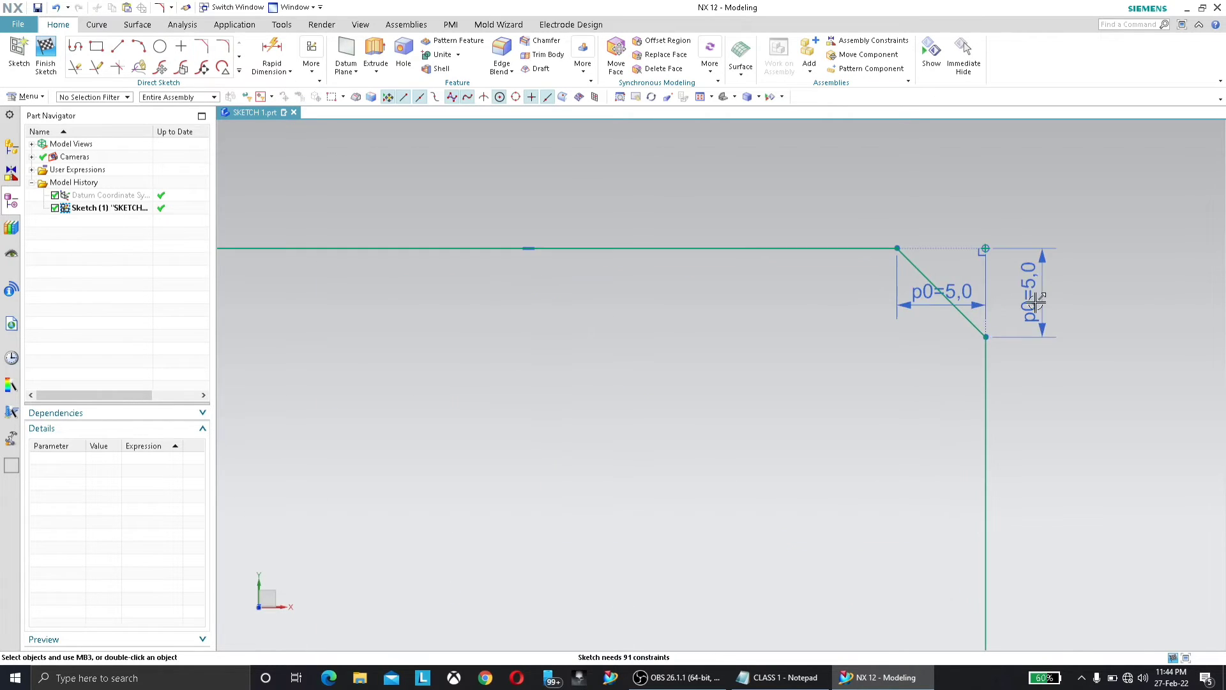
scroll(925, 241, down, 5)
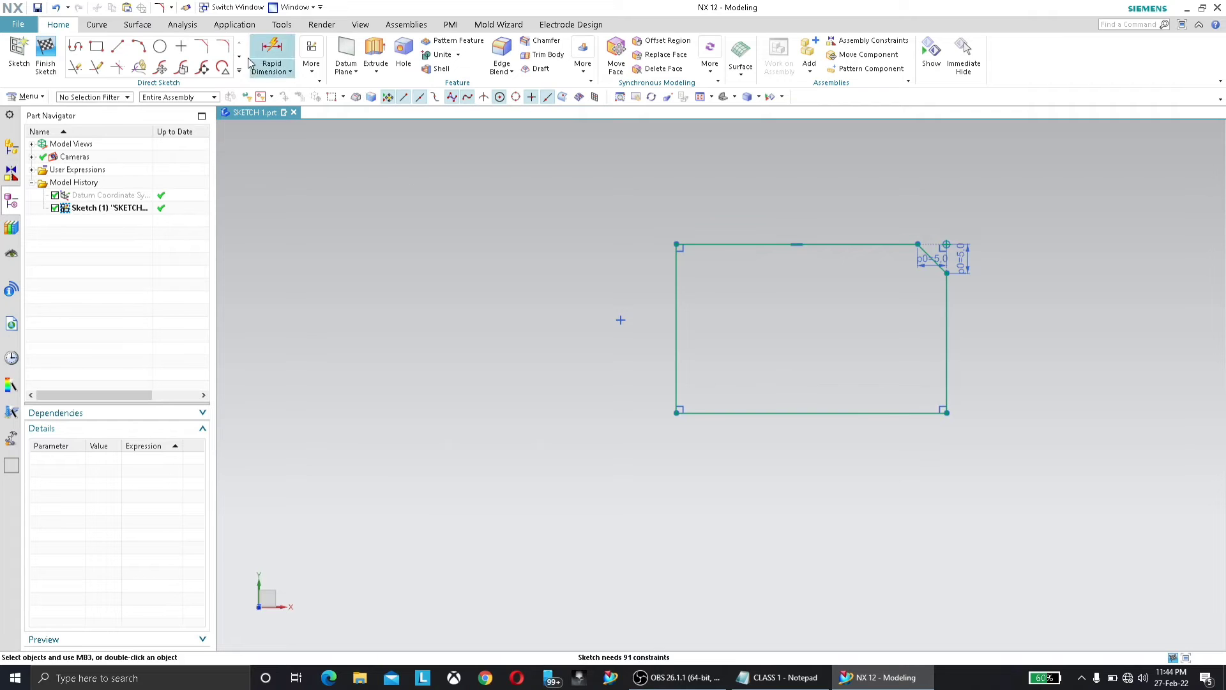
Step: Set the selection filter to Curve, select all the sketch curves and hide them
click(103, 99)
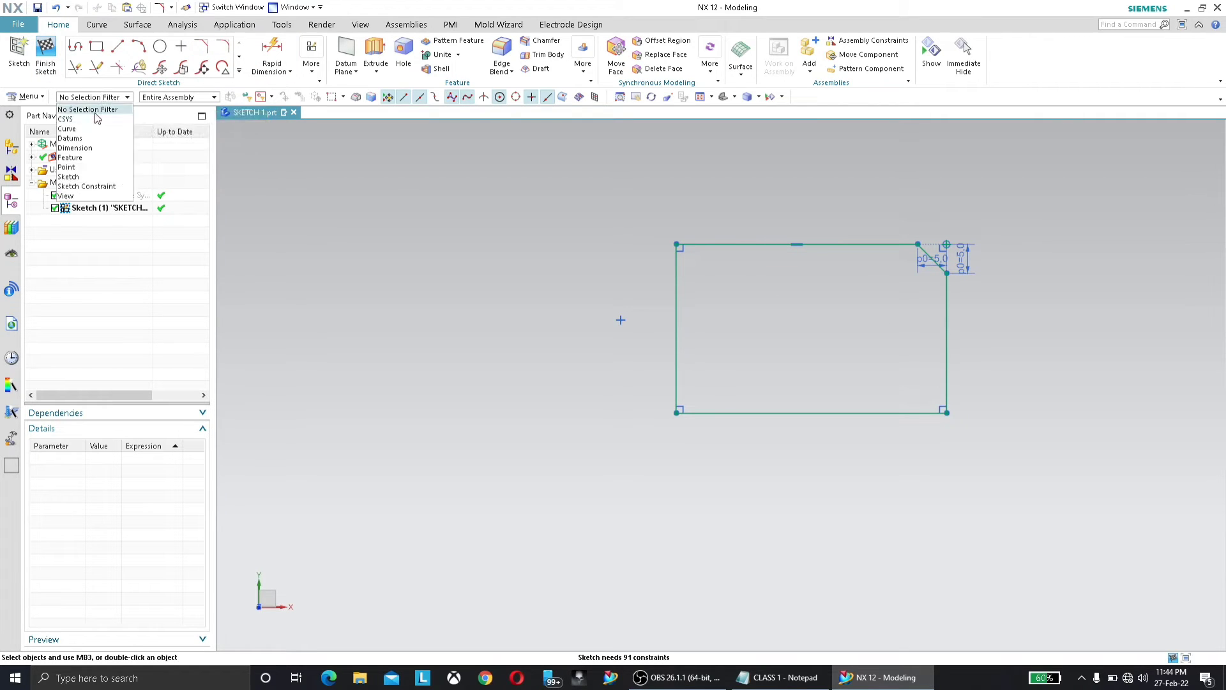
click(89, 130)
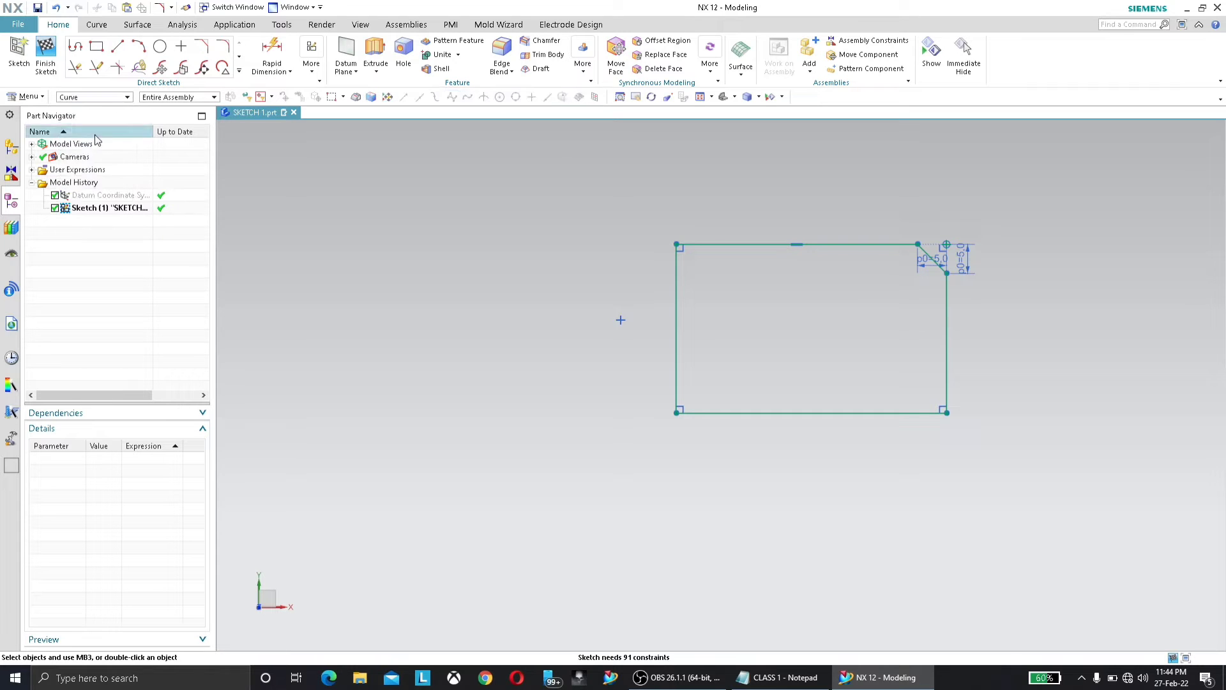
key(ctrl+a)
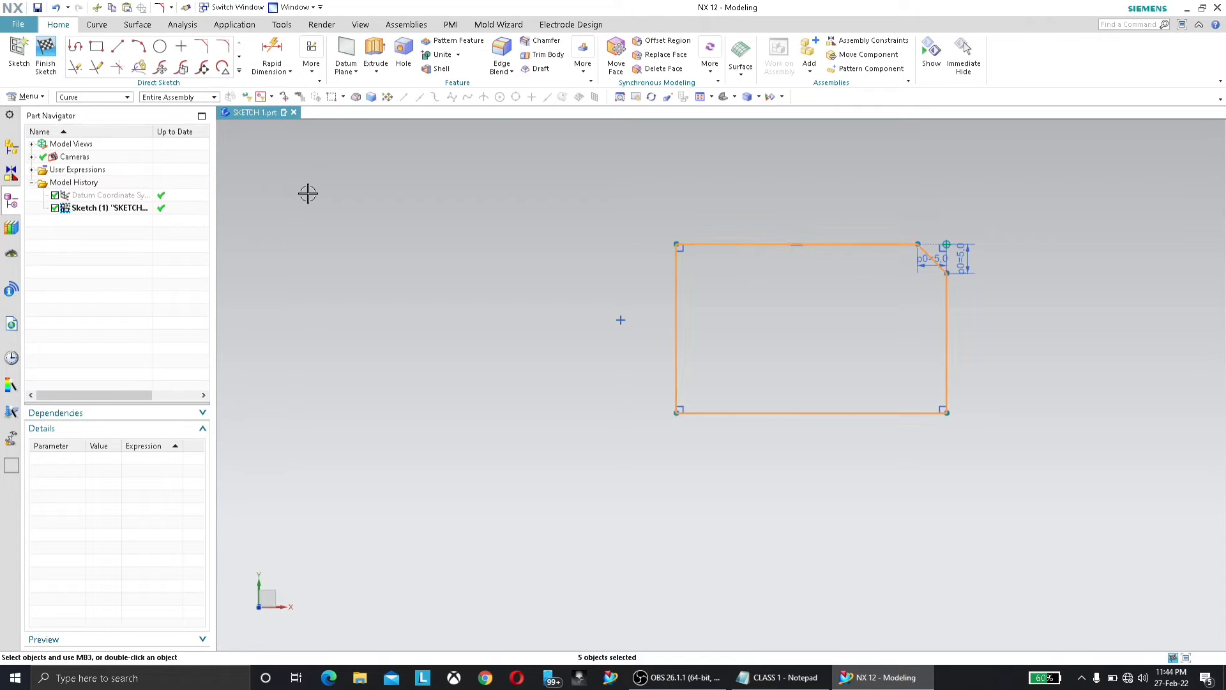
key(Delete)
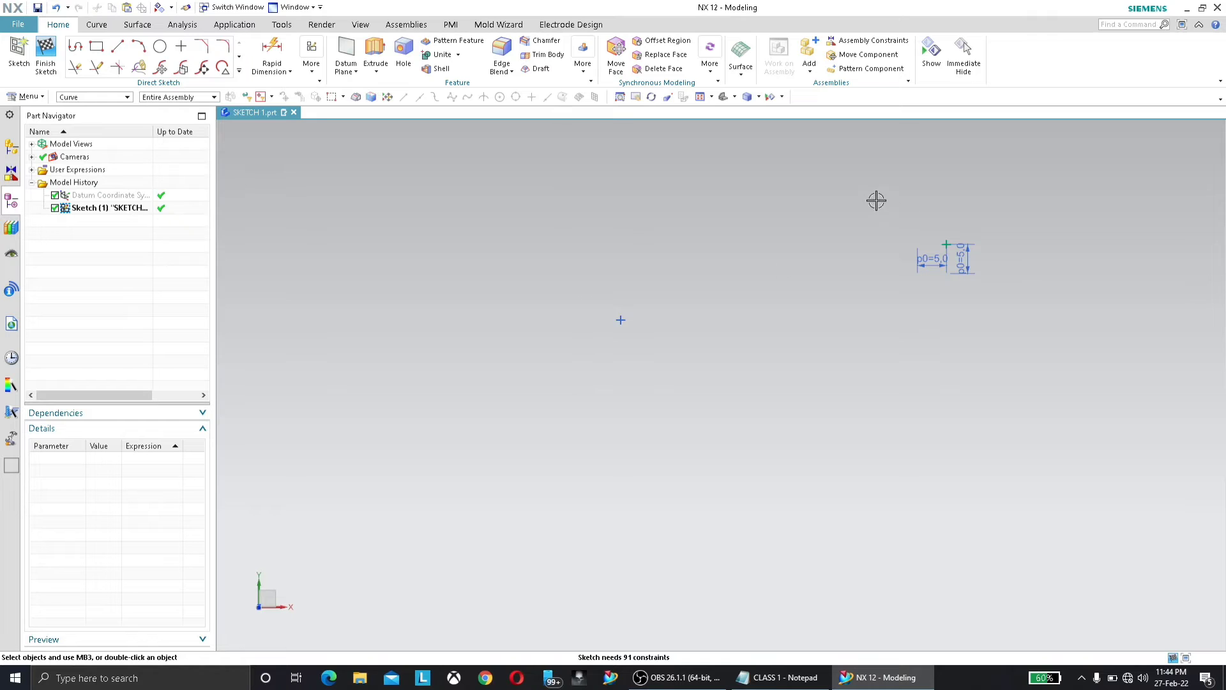
drag(876, 201, 1098, 375)
key(ctrl+b)
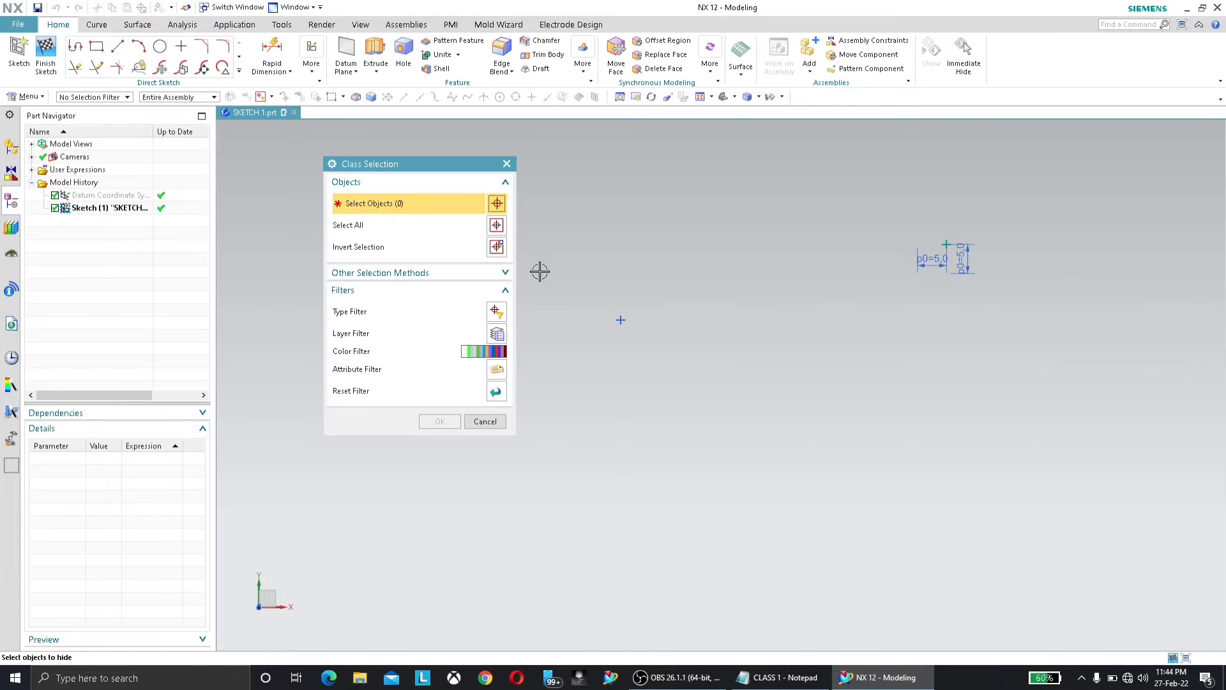
key(Escape)
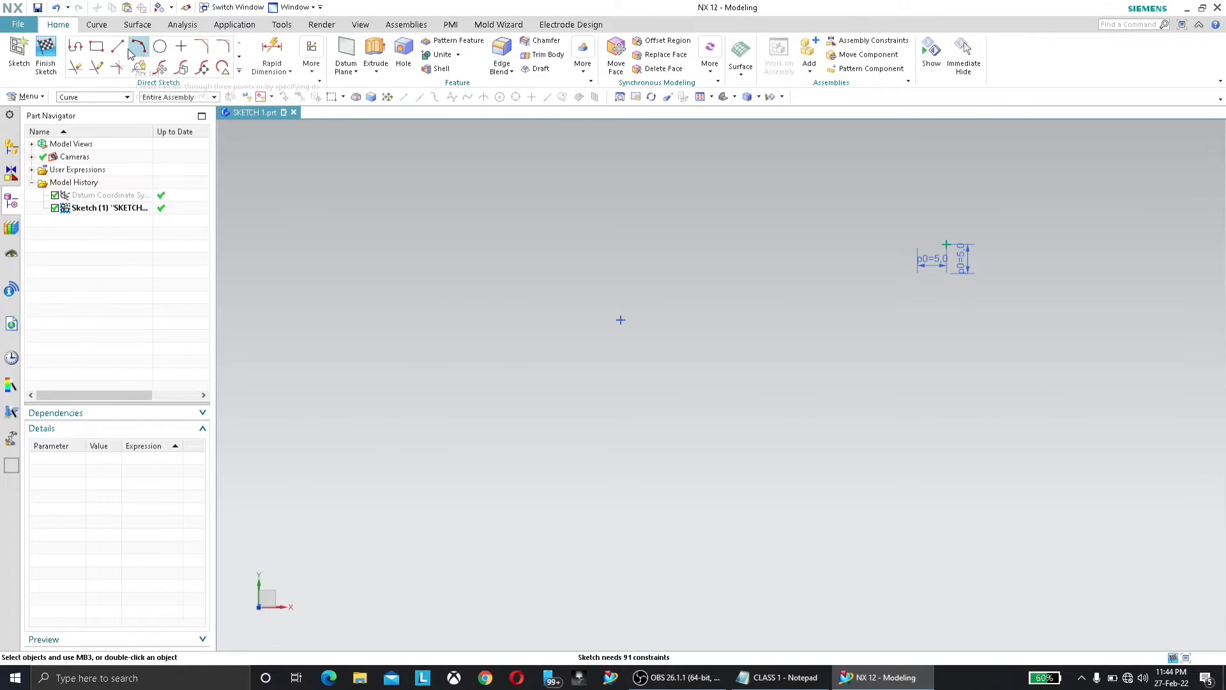
Step: Sketch a horizontal rectangle around the origin with the By 2 Points method and finish the Rectangle command
click(102, 55)
click(566, 247)
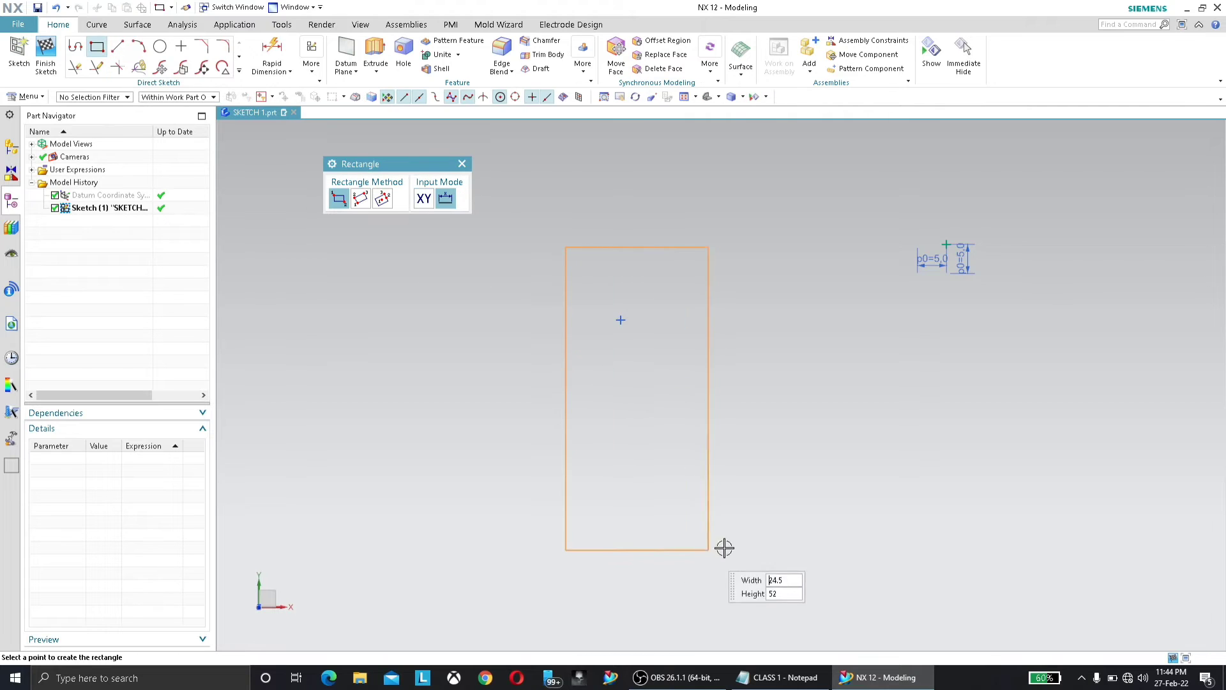
click(824, 415)
key(Escape)
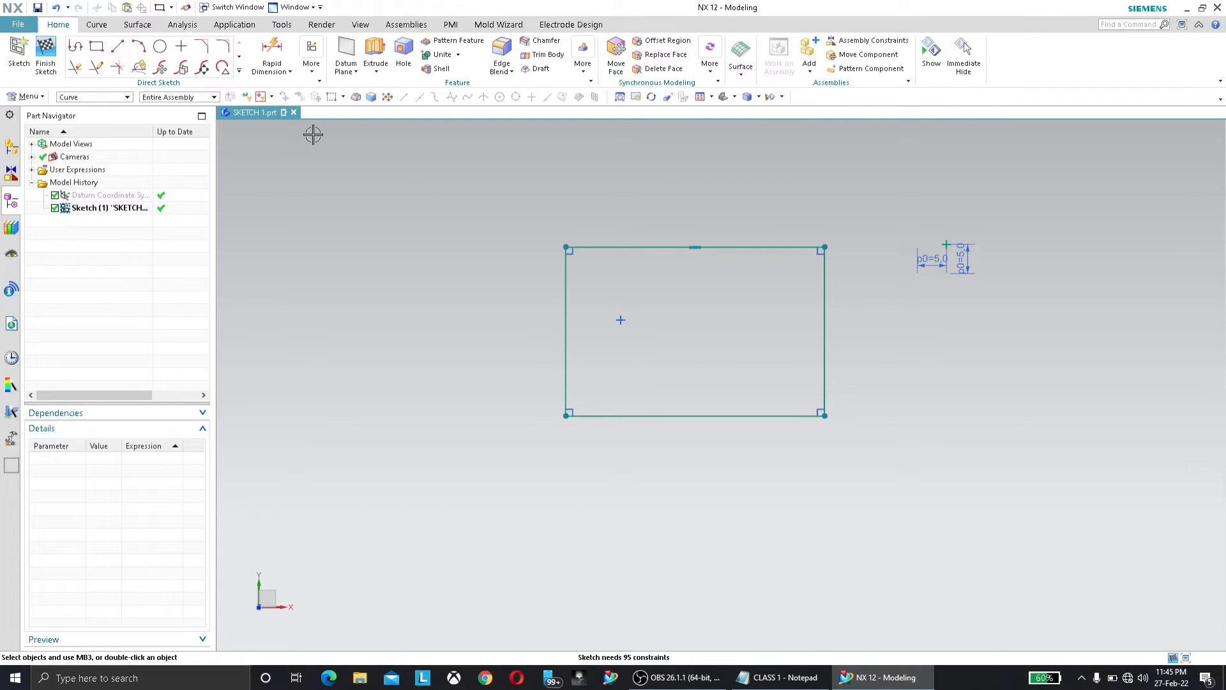
Step: Fillet the rectangle's upper-right corner with the Trim method and a 7 mm radius
click(222, 46)
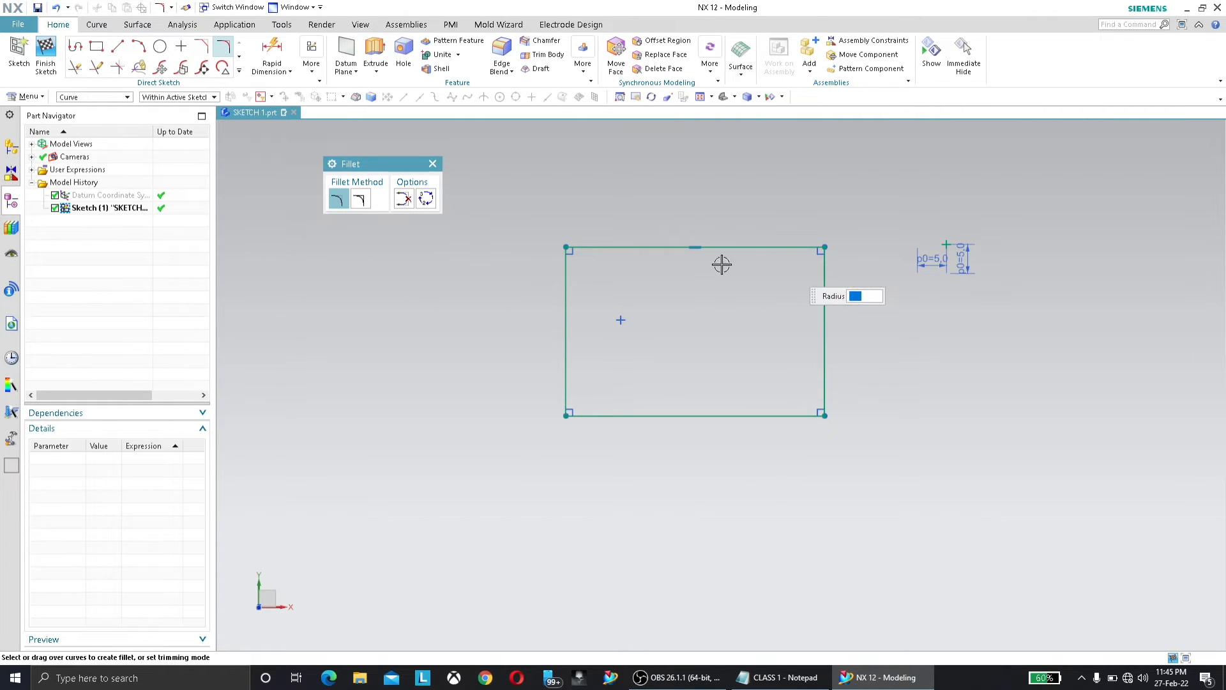
click(795, 248)
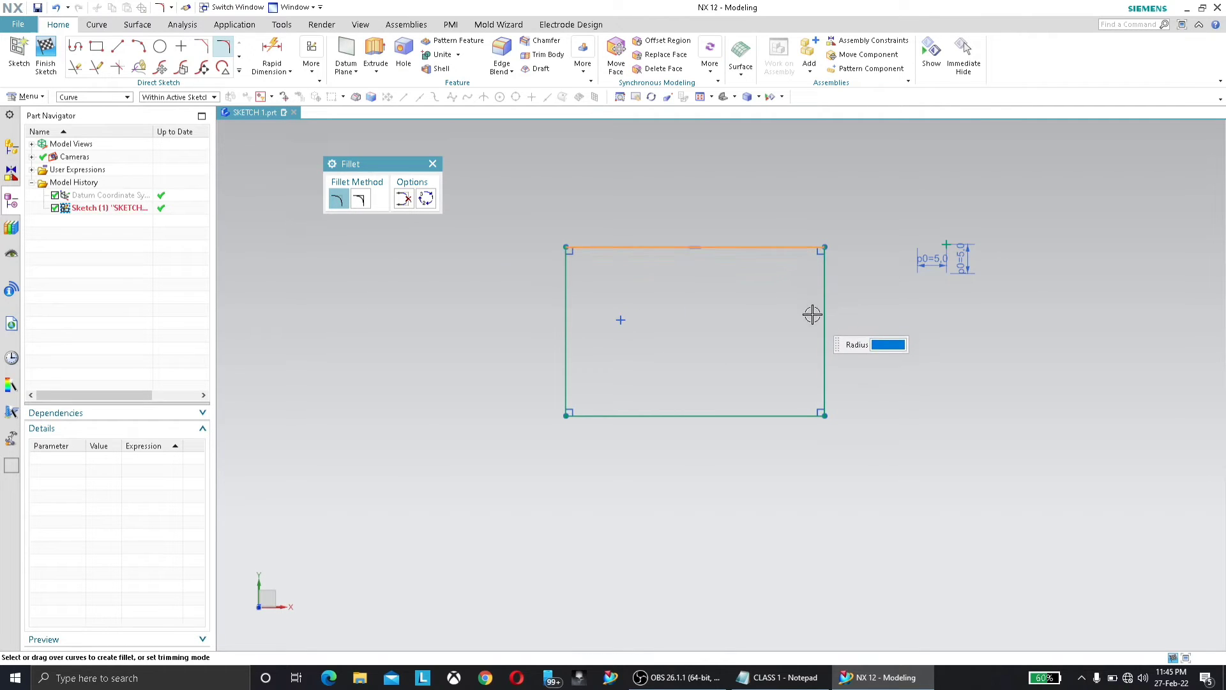
click(822, 290)
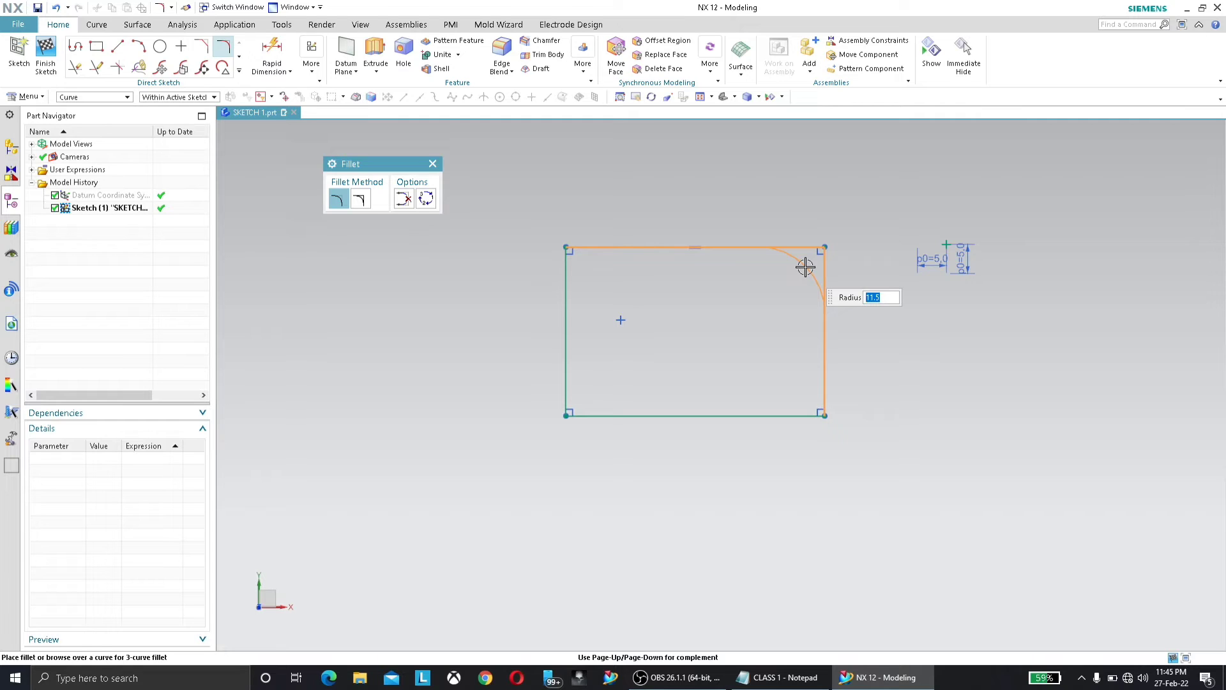
key(Return)
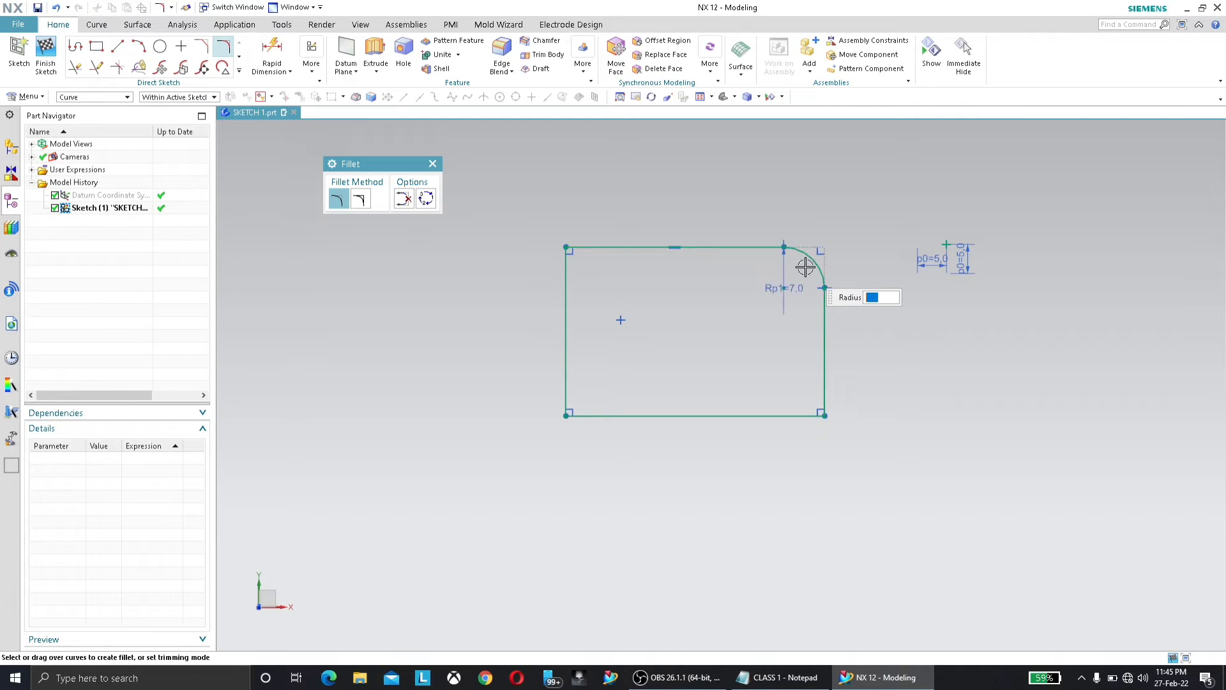
scroll(815, 254, up, 4)
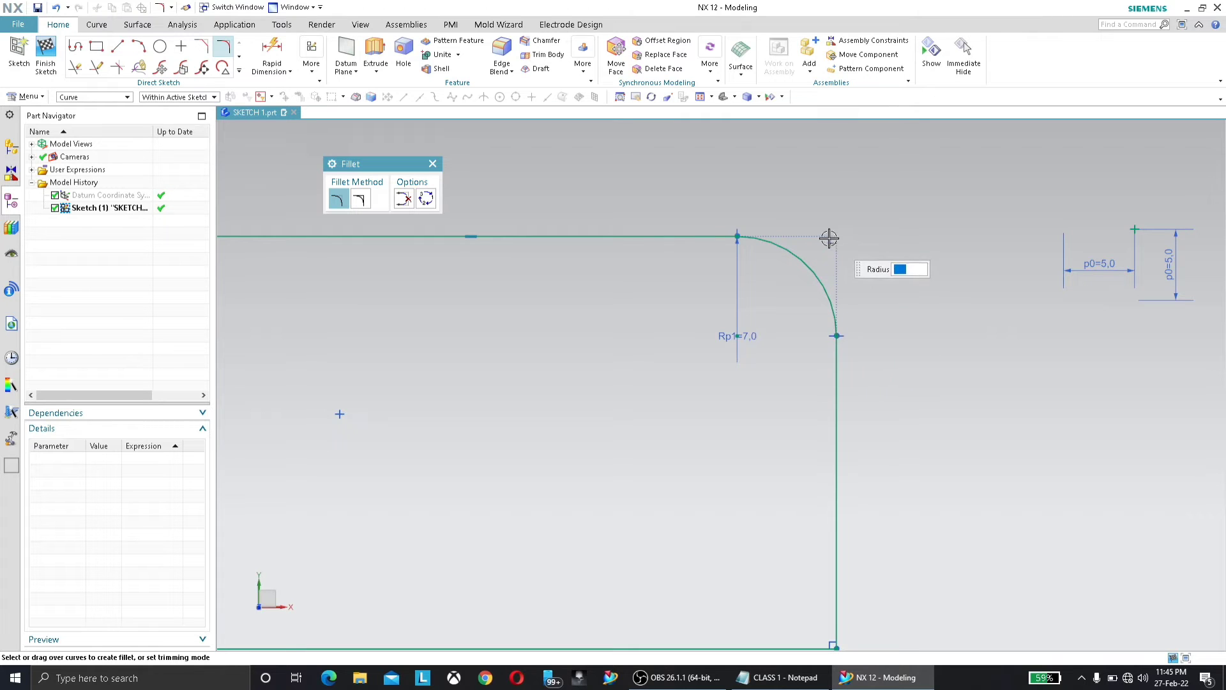
scroll(791, 226, down, 4)
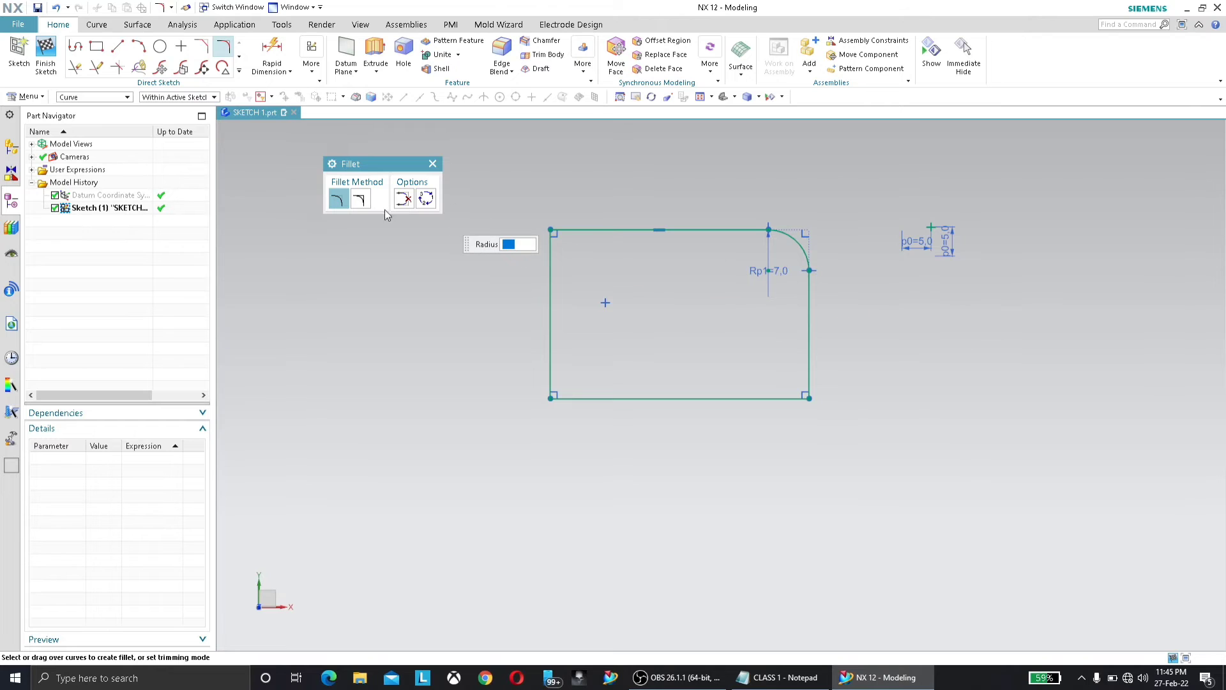
Step: Add an untrimmed fillet of about 9.5 mm radius at the rectangle's lower-left corner and finish the Fillet command
click(360, 200)
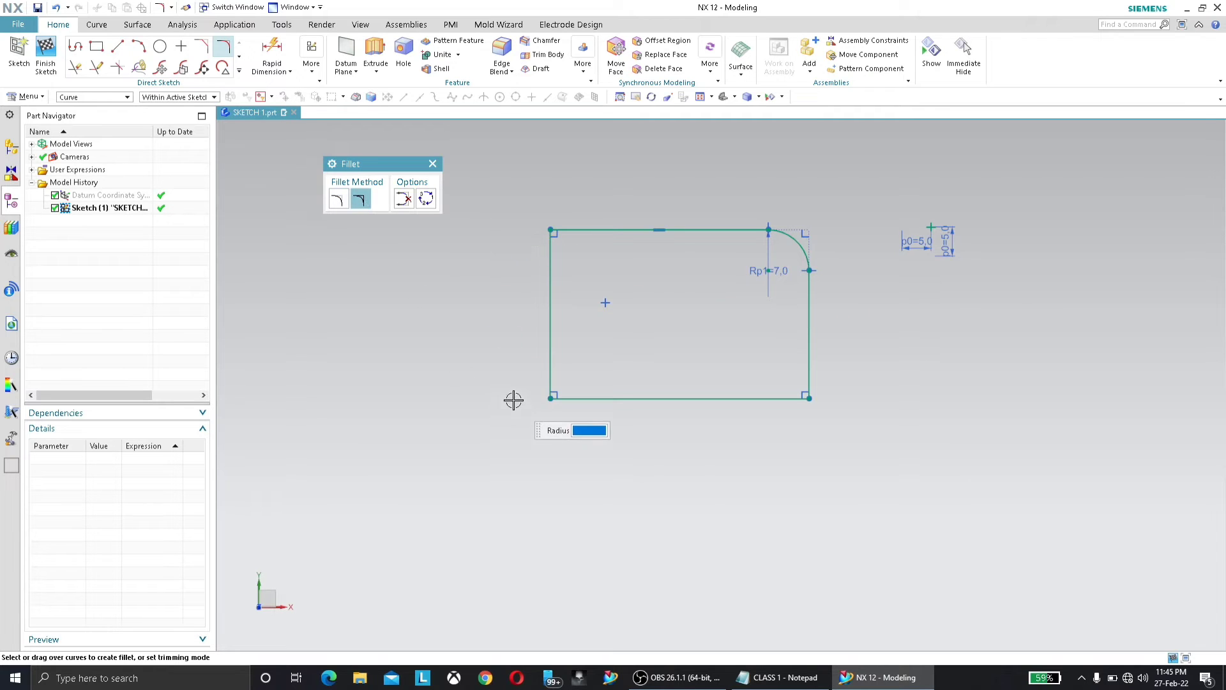
scroll(514, 399, up, 2)
scroll(558, 357, up, 2)
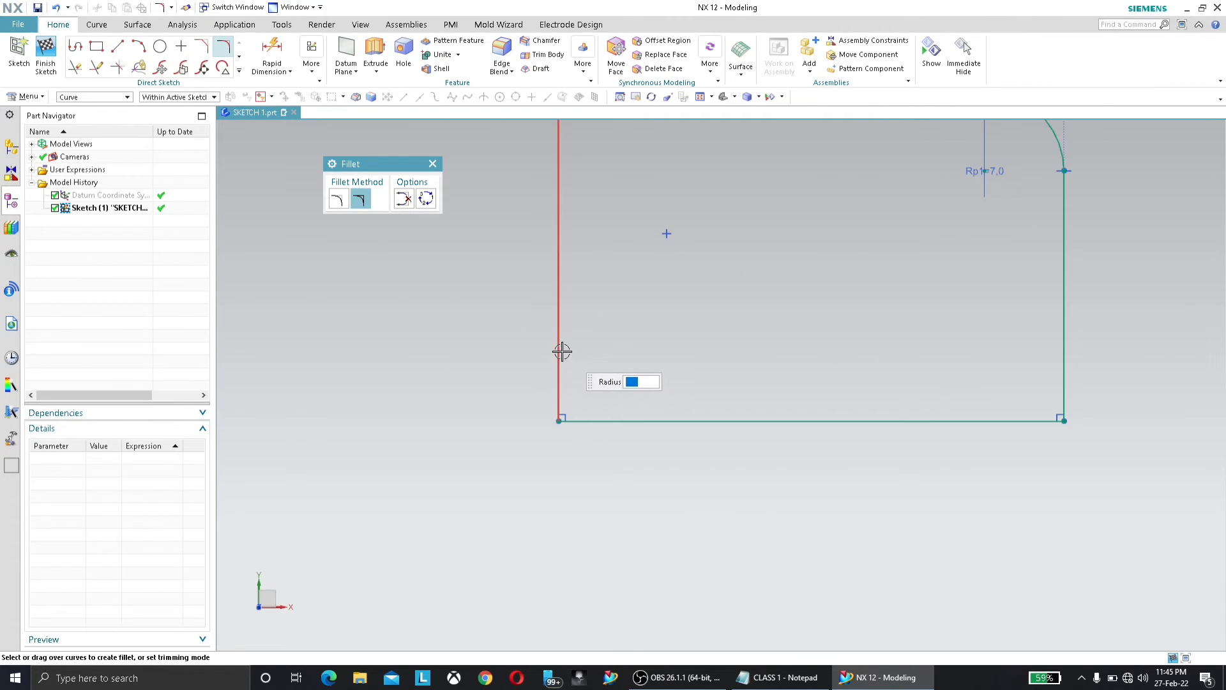
click(559, 356)
click(660, 418)
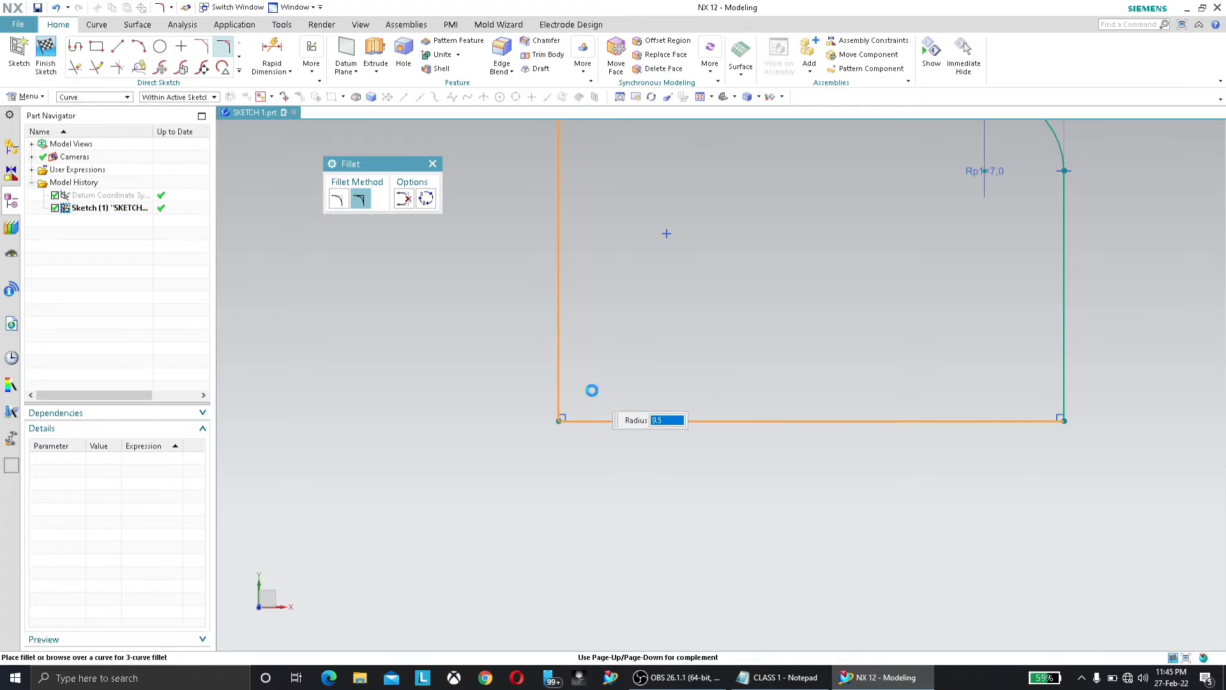
click(594, 389)
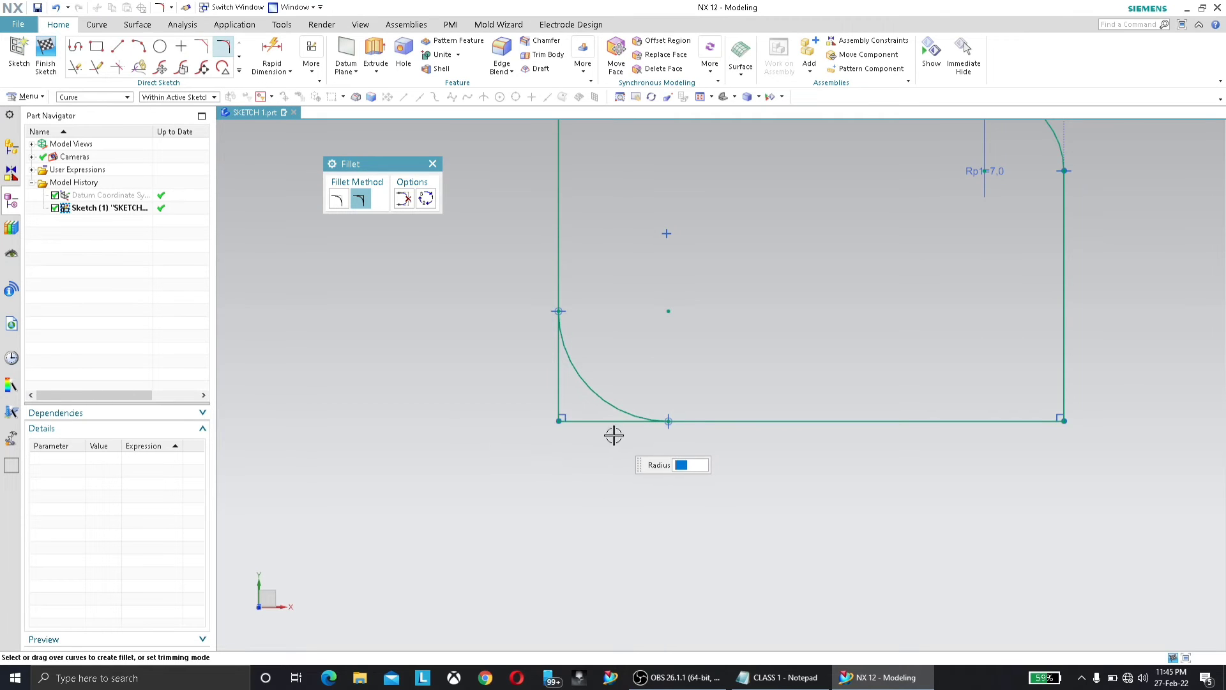
scroll(542, 454, down, 1)
scroll(542, 454, down, 2)
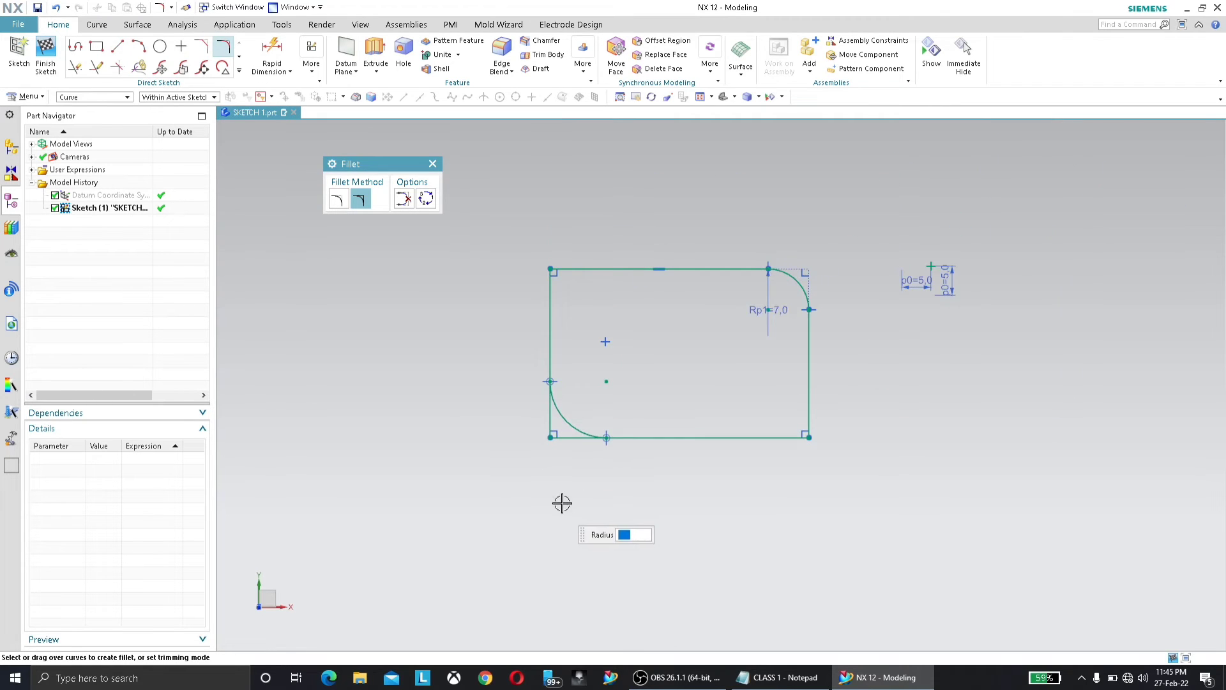
click(432, 165)
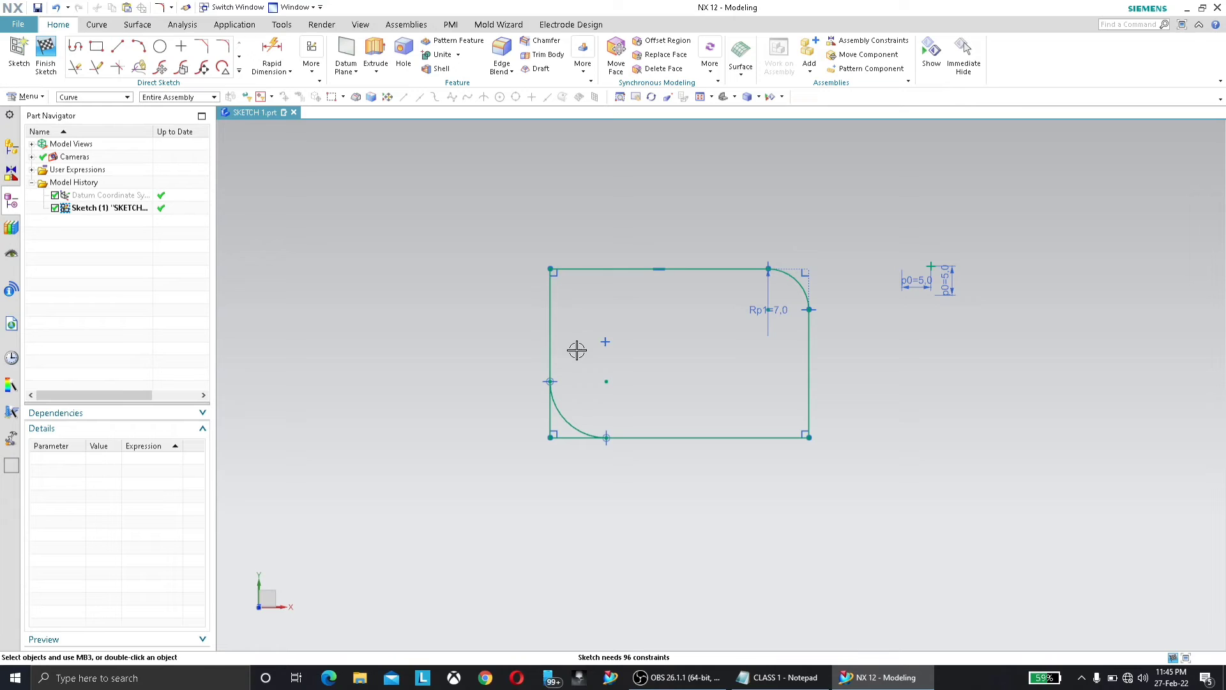
Step: Hide all the sketch curves, reset the filter to No Selection Filter, and hide all the remaining objects
key(ctrl+a)
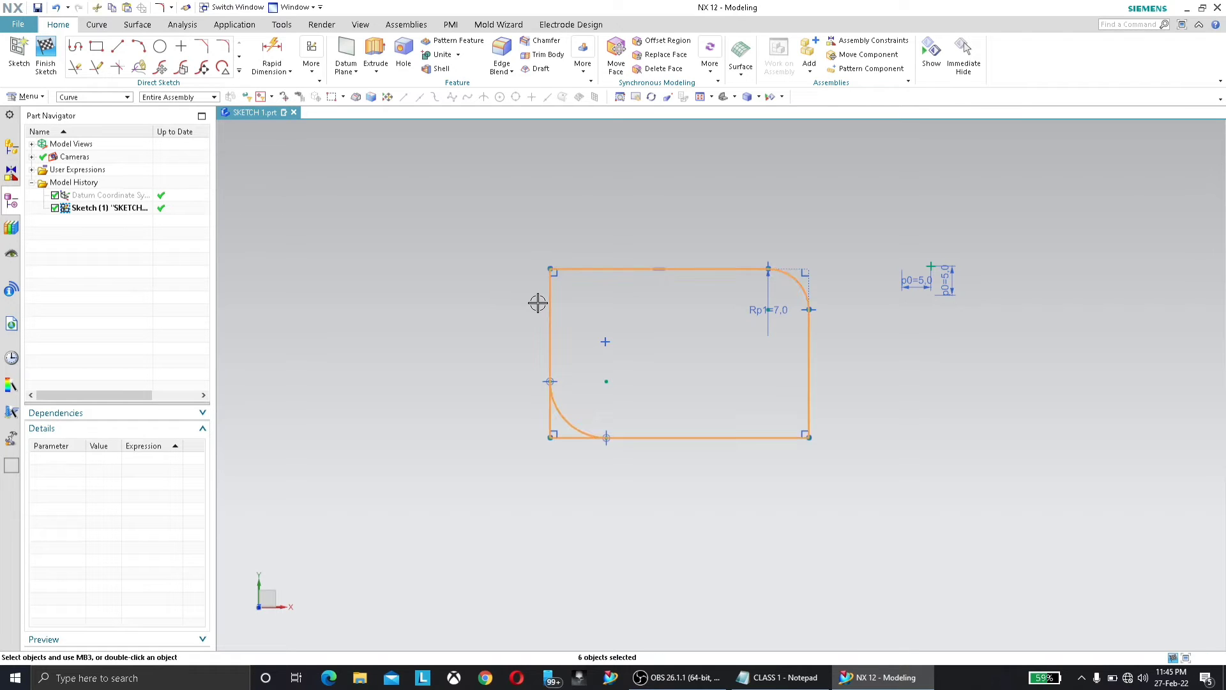
key(Delete)
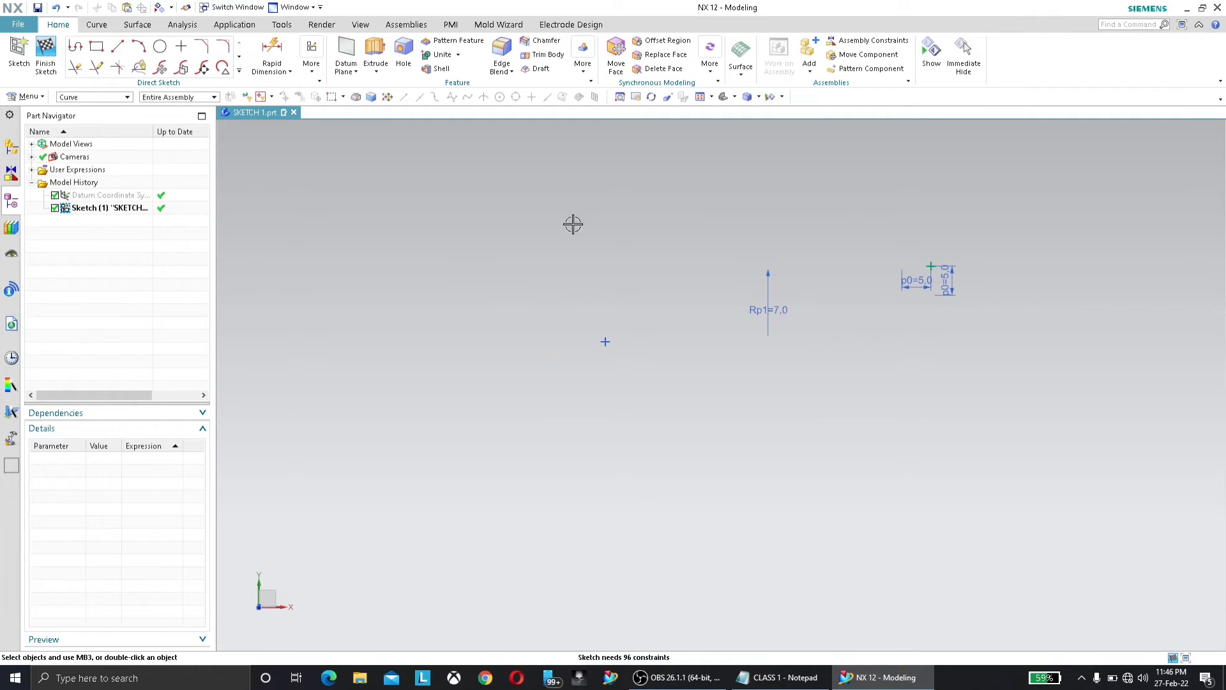
click(127, 97)
click(80, 106)
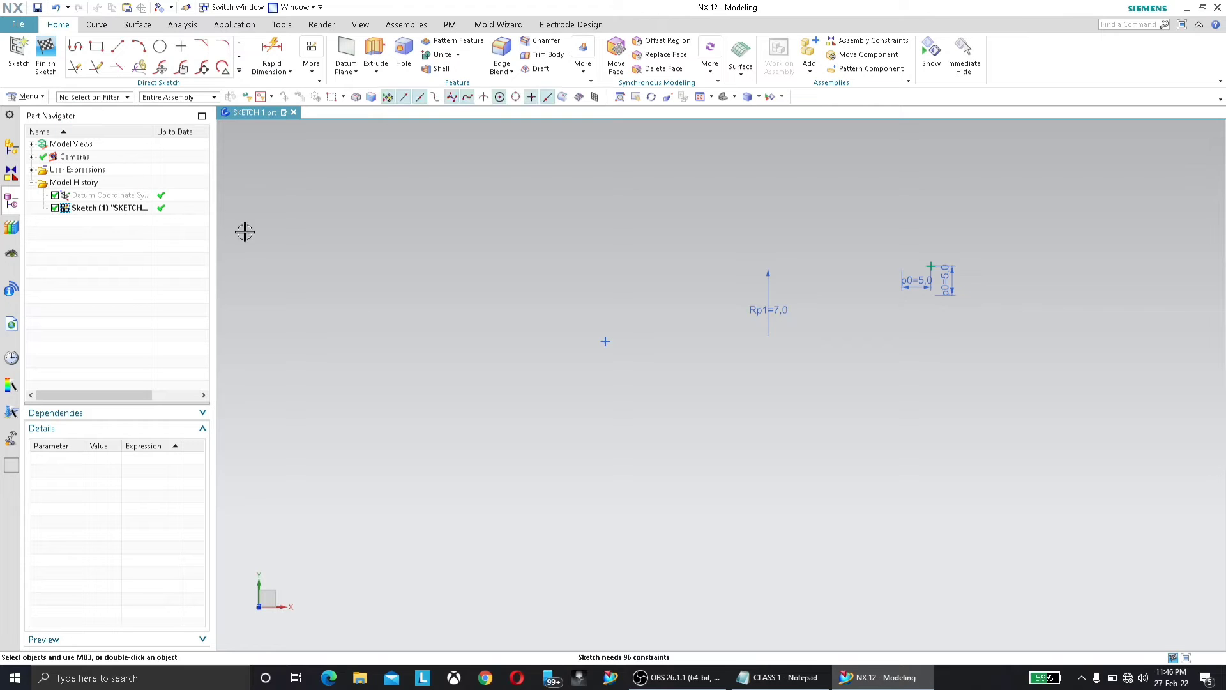
key(ctrl+a)
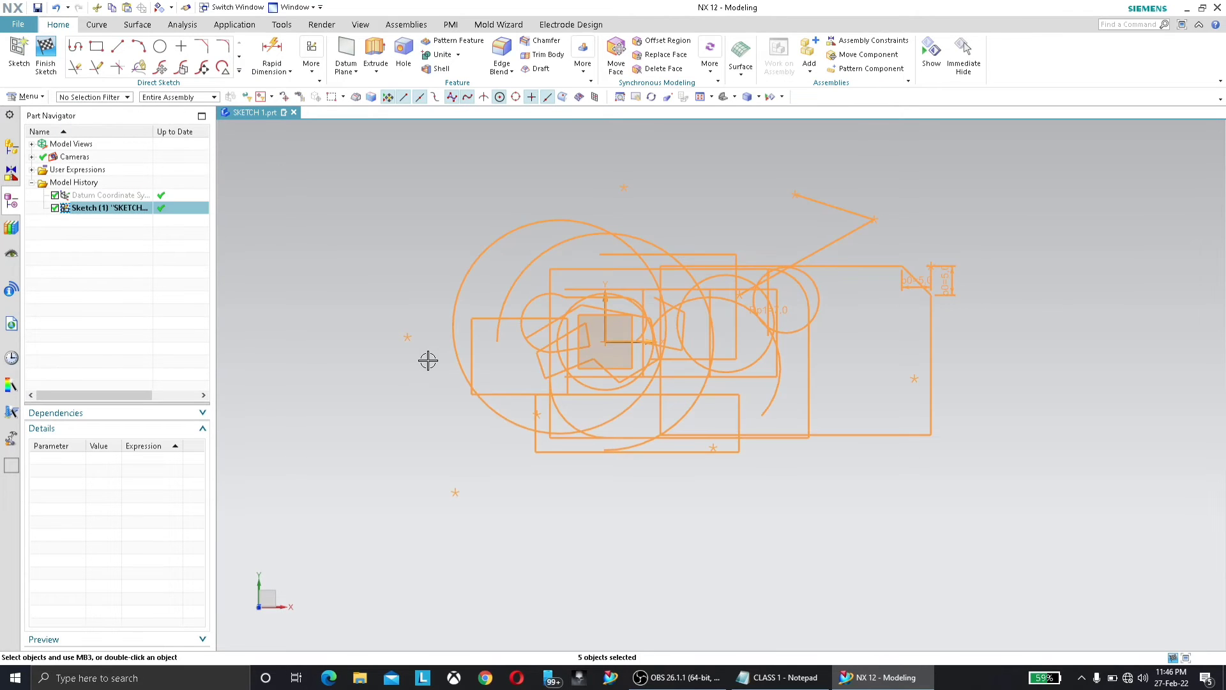
key(Delete)
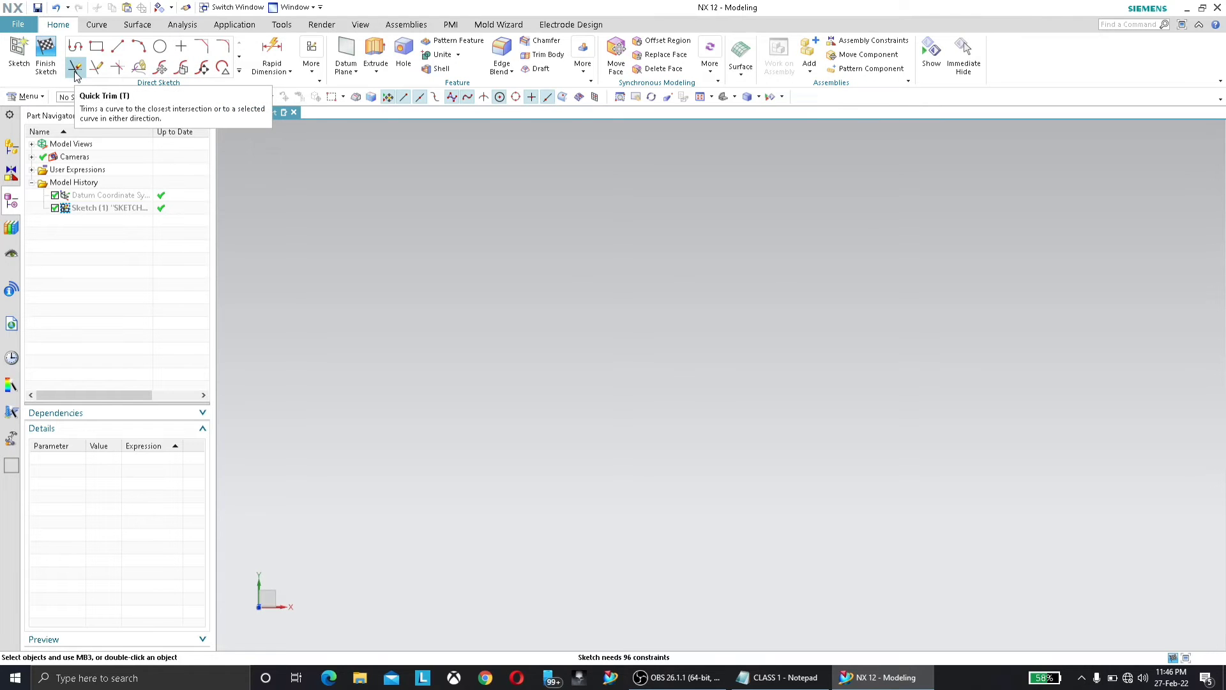
Step: Sketch a horizontal line and a longer vertical line crossing it, and finish the Line command
click(118, 48)
click(625, 321)
click(900, 322)
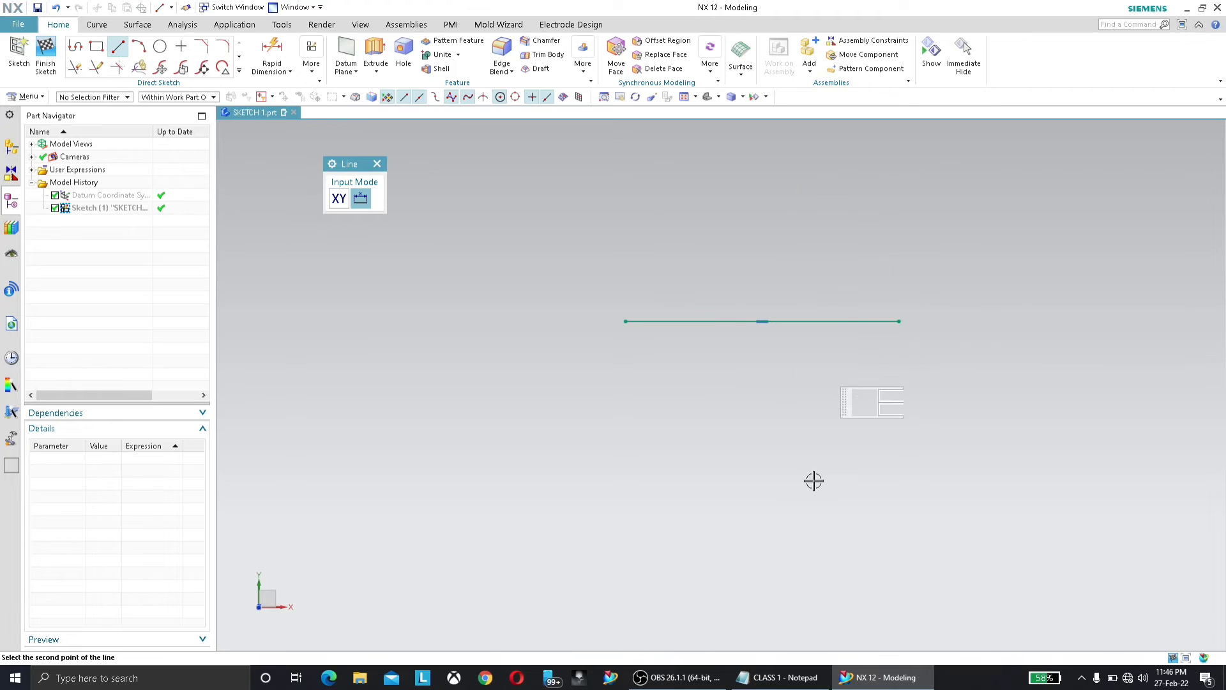
click(808, 523)
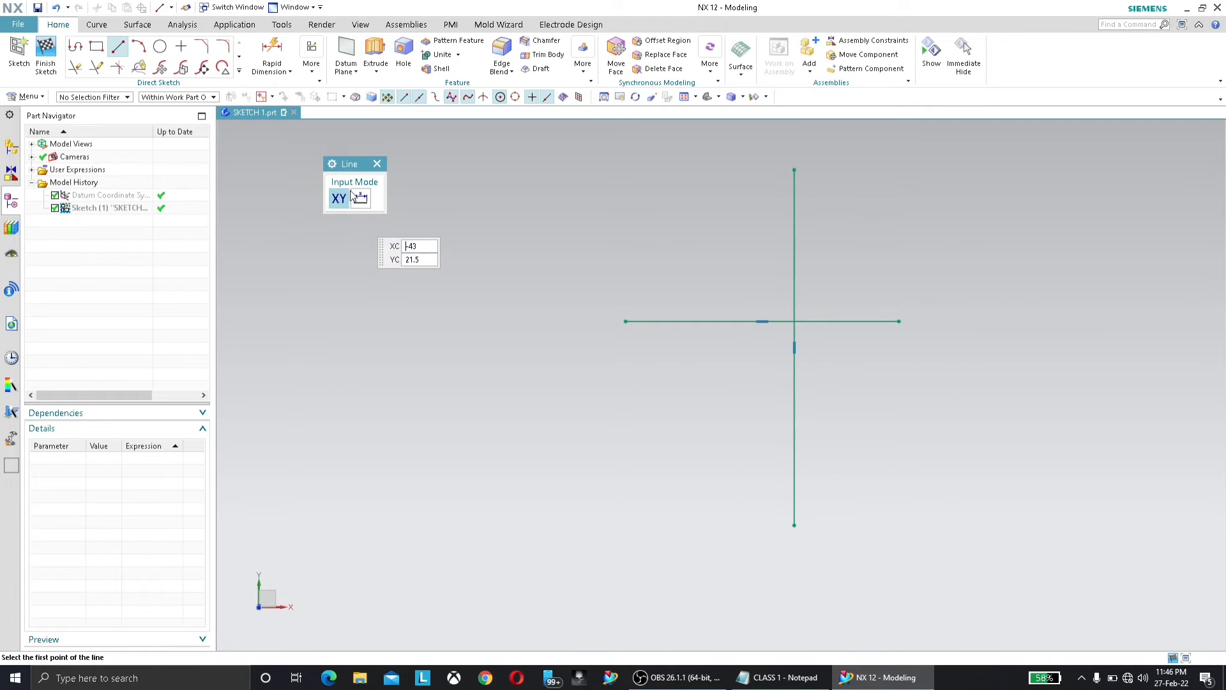
click(377, 164)
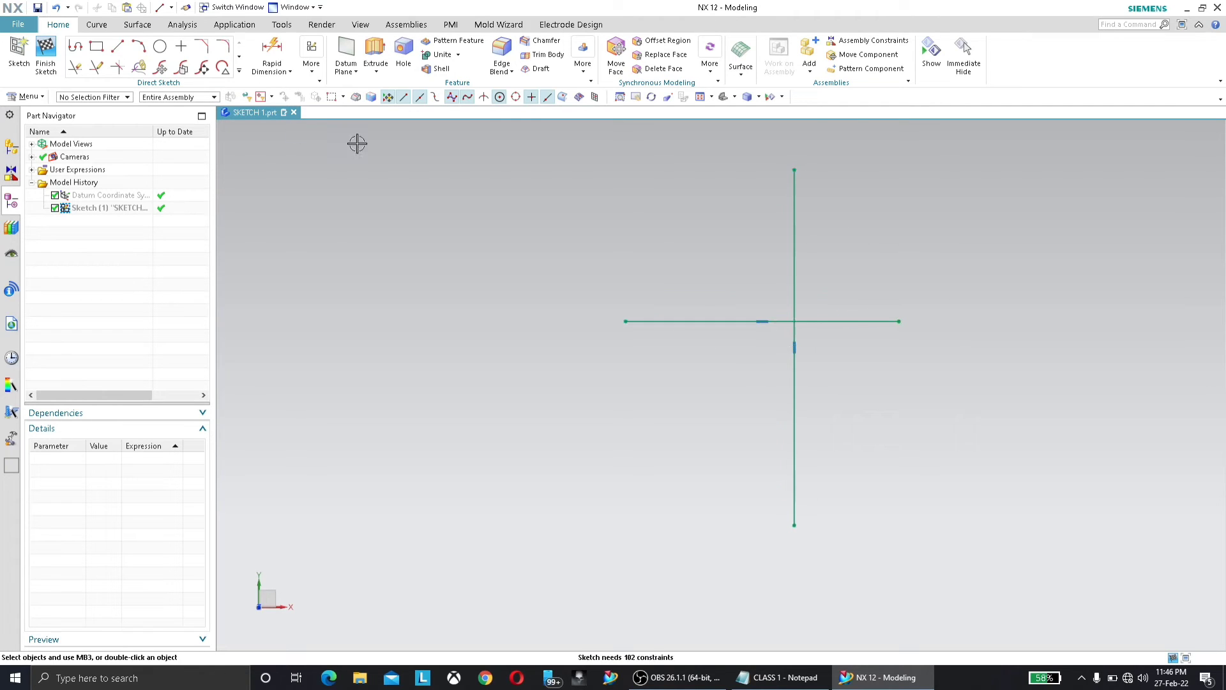
Step: Quick Trim the vertical line above the crossing and the horizontal line to the right of it, and finish the command
click(74, 68)
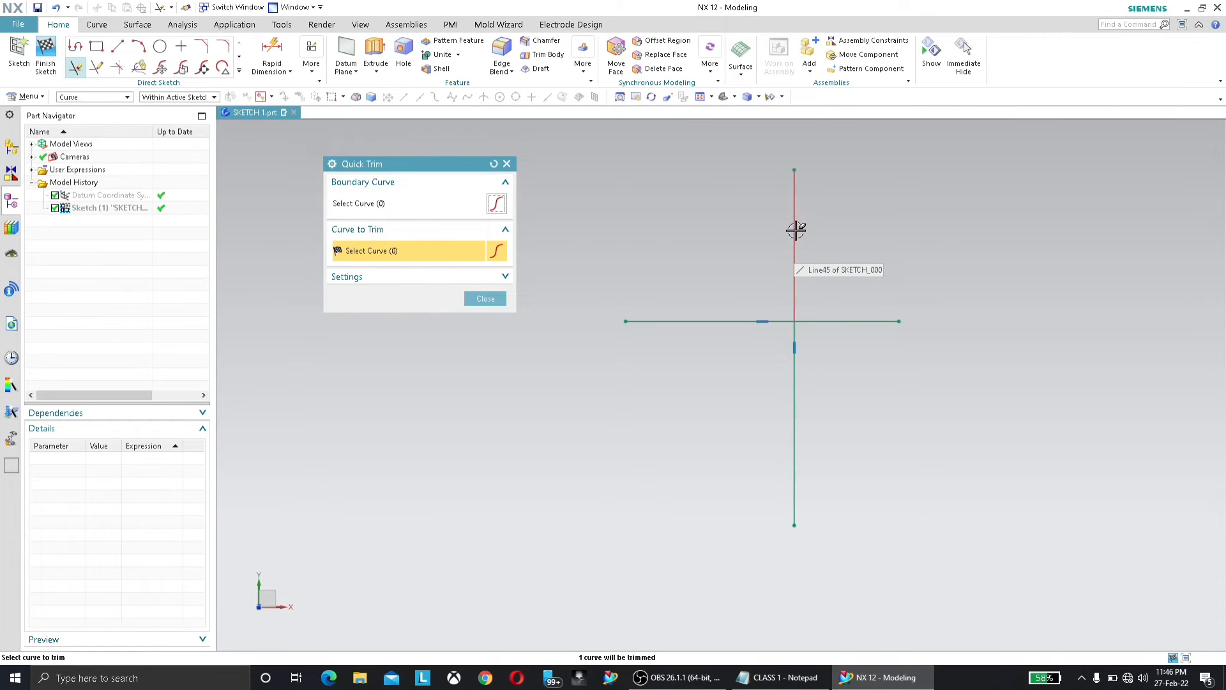
click(796, 230)
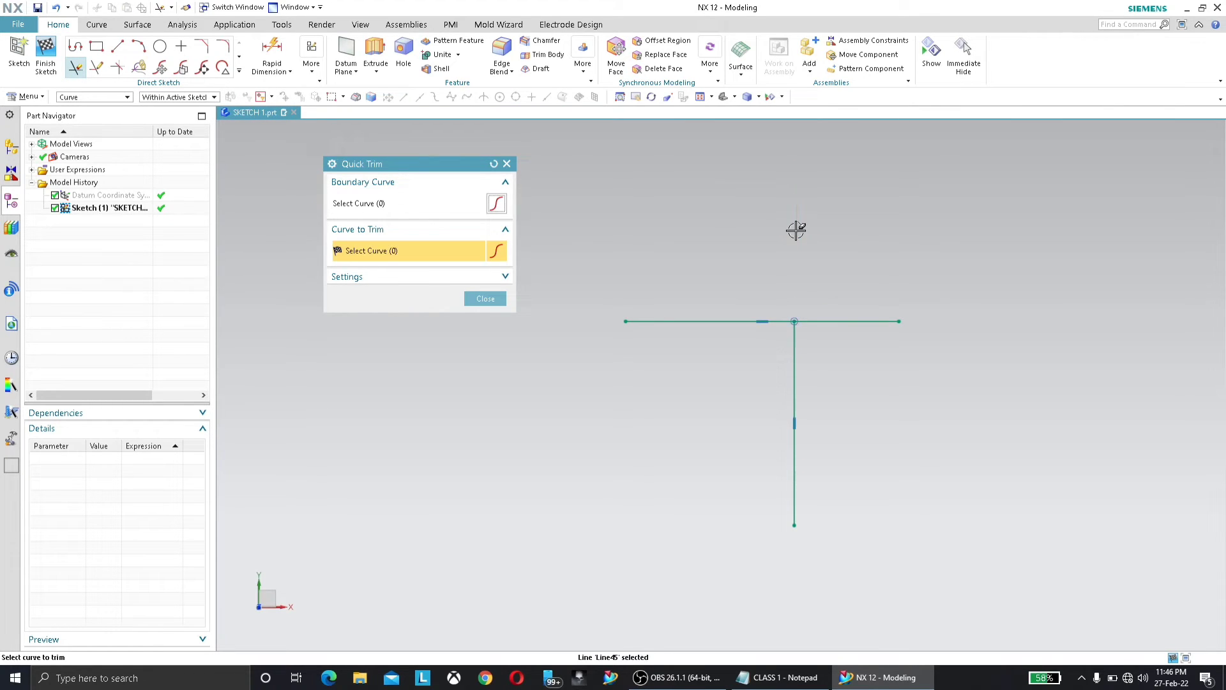
click(844, 320)
key(Escape)
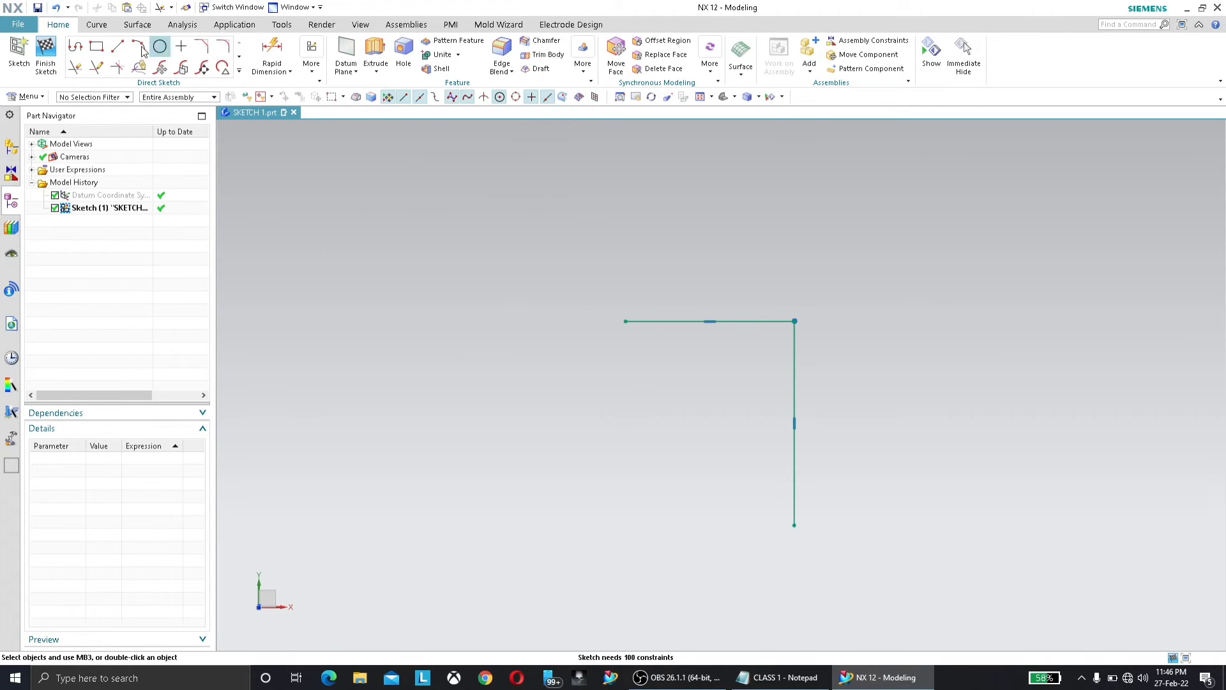
Step: Sketch a circle centred on the horizontal line's left endpoint, crossing that line near its right end, and finish the Circle command
click(160, 46)
click(625, 321)
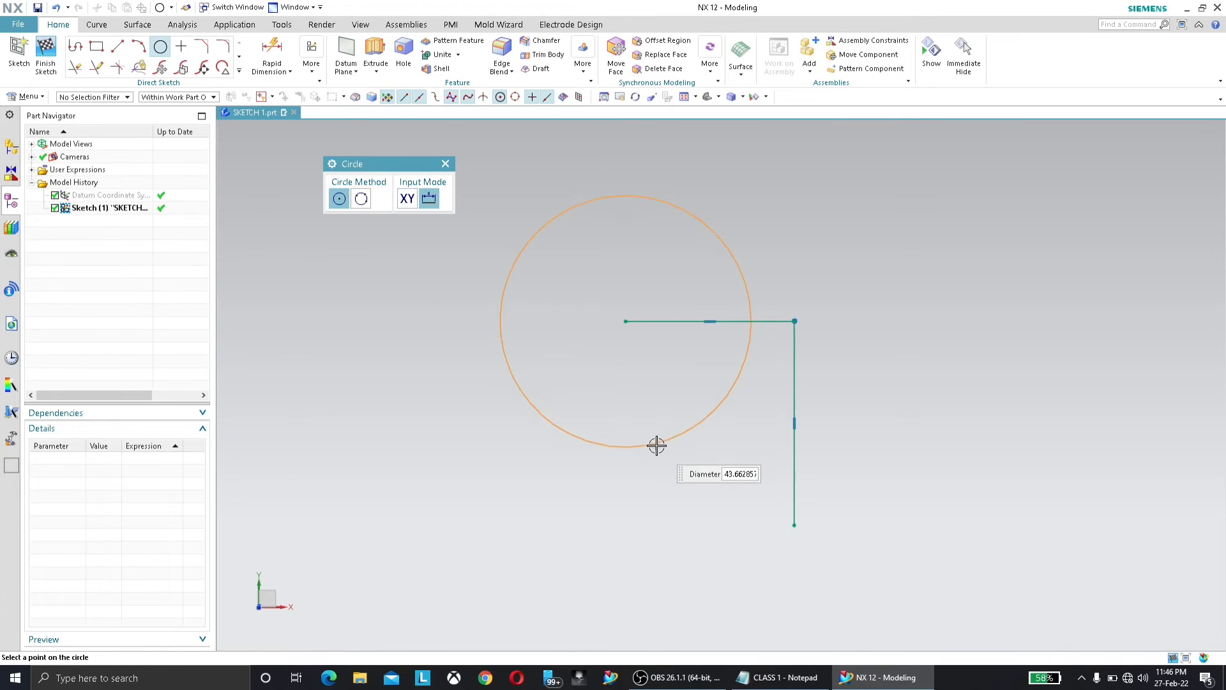
click(654, 448)
click(446, 165)
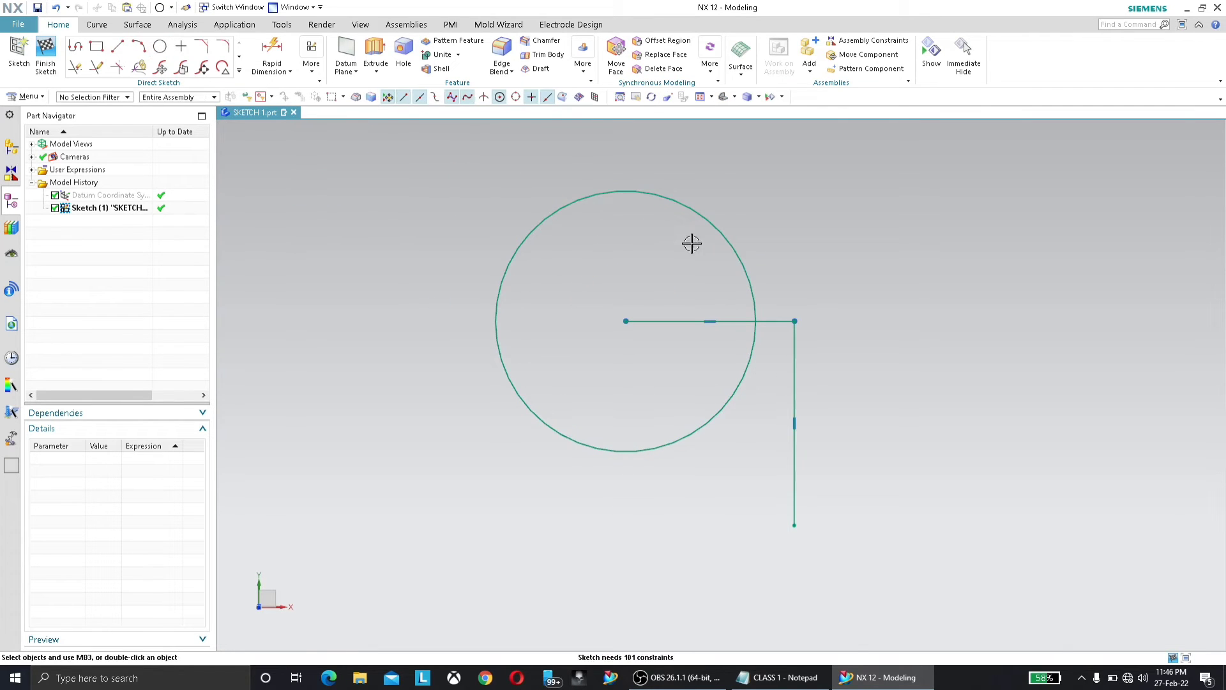
Step: Quick Trim the piece of horizontal line outside the circle and the whole vertical line, and finish the command
click(75, 67)
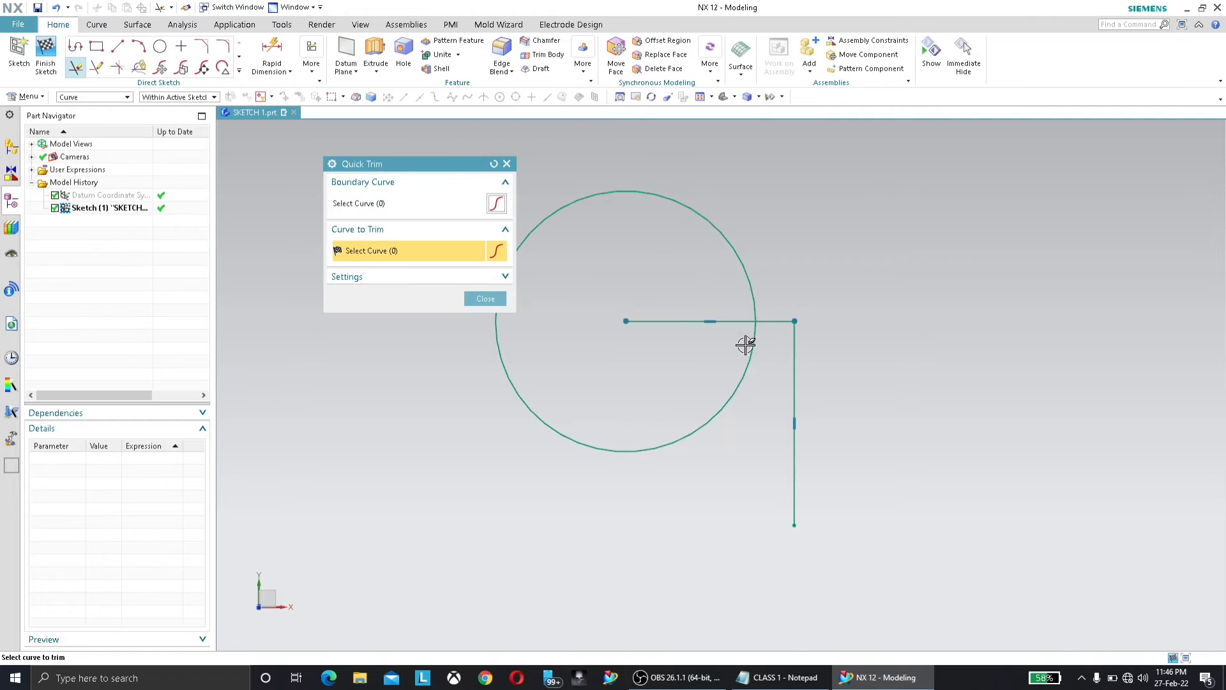
click(772, 321)
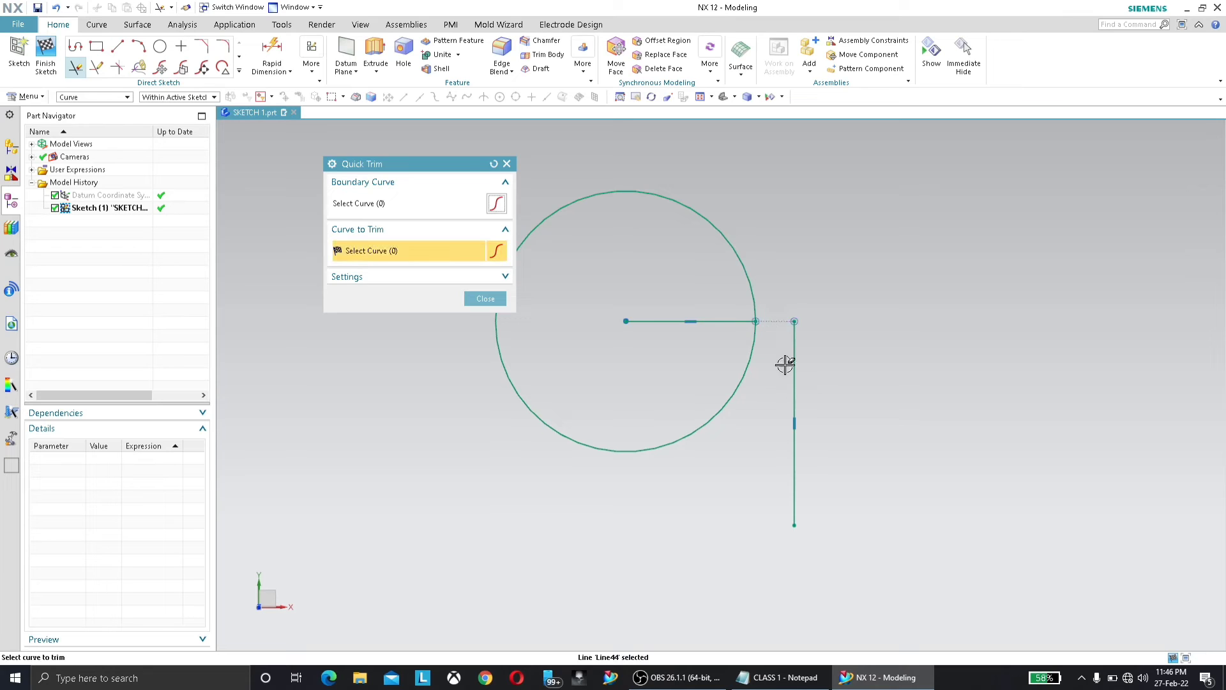
click(795, 343)
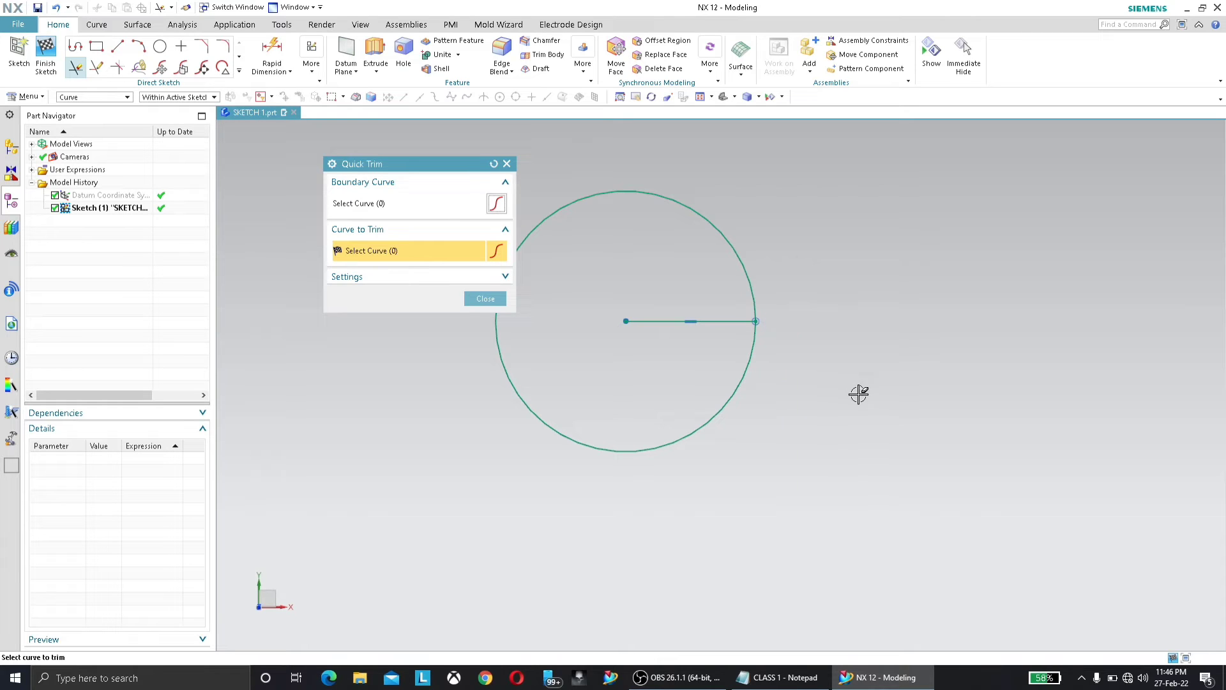
click(507, 164)
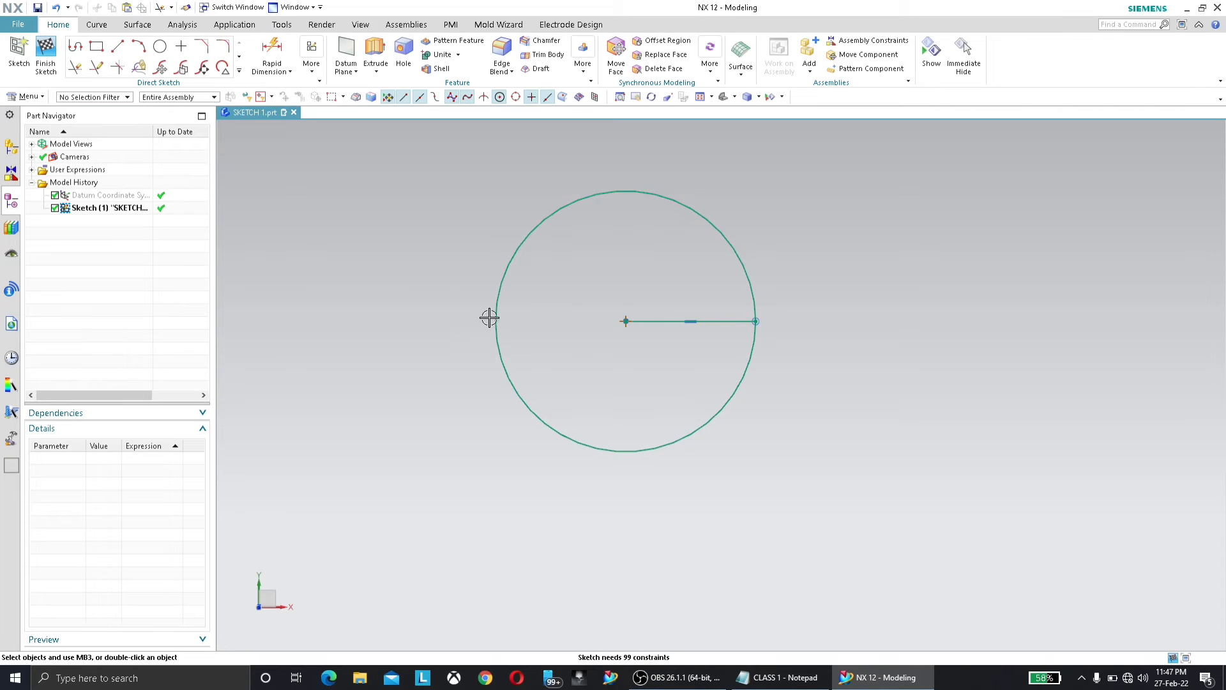
Step: Quick Extend the horizontal line from the circle's centre to the circle's left side
click(98, 68)
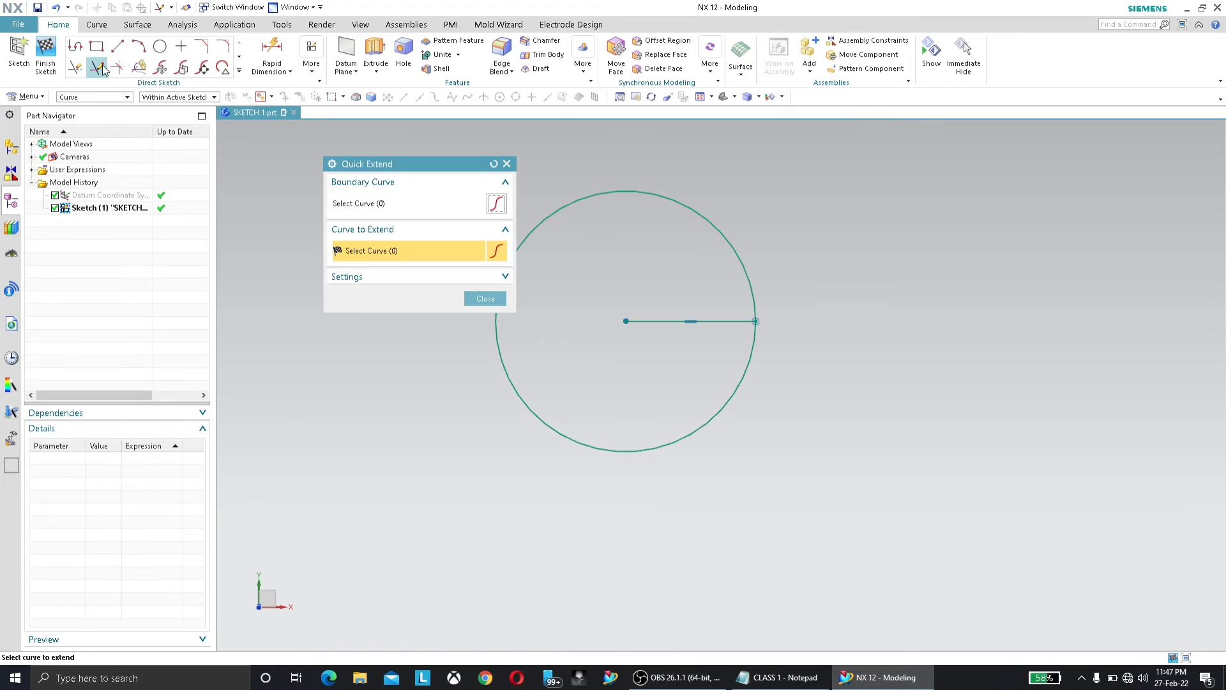
drag(346, 163, 242, 127)
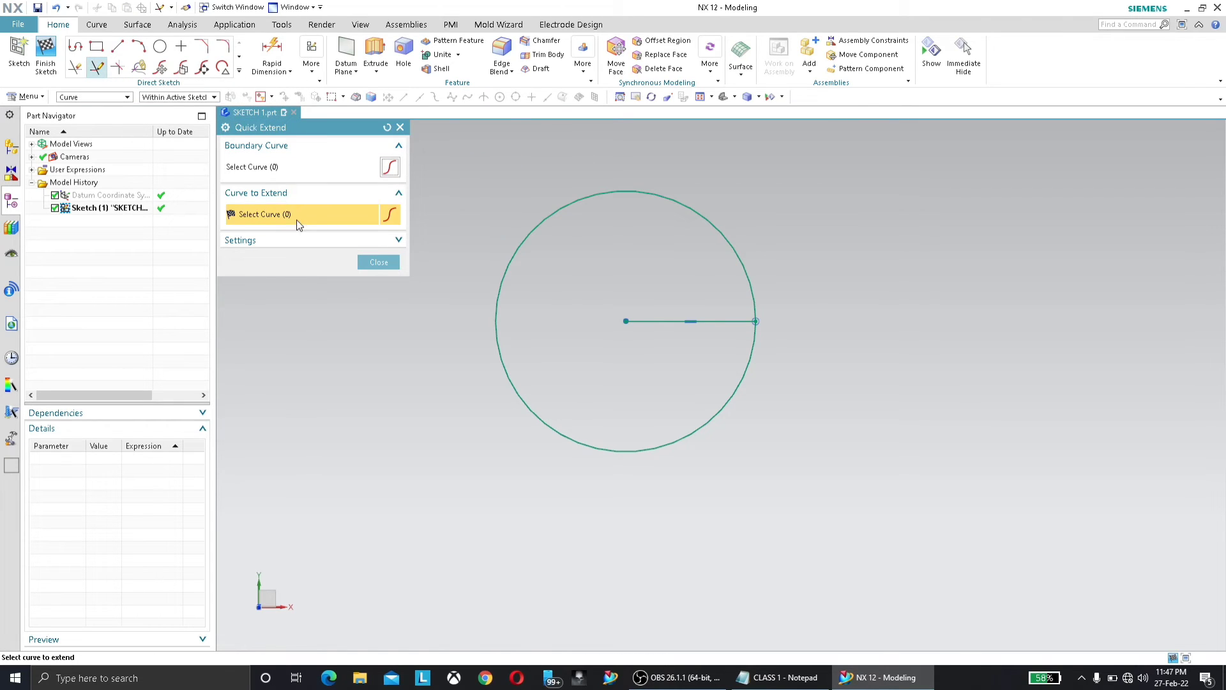
click(635, 322)
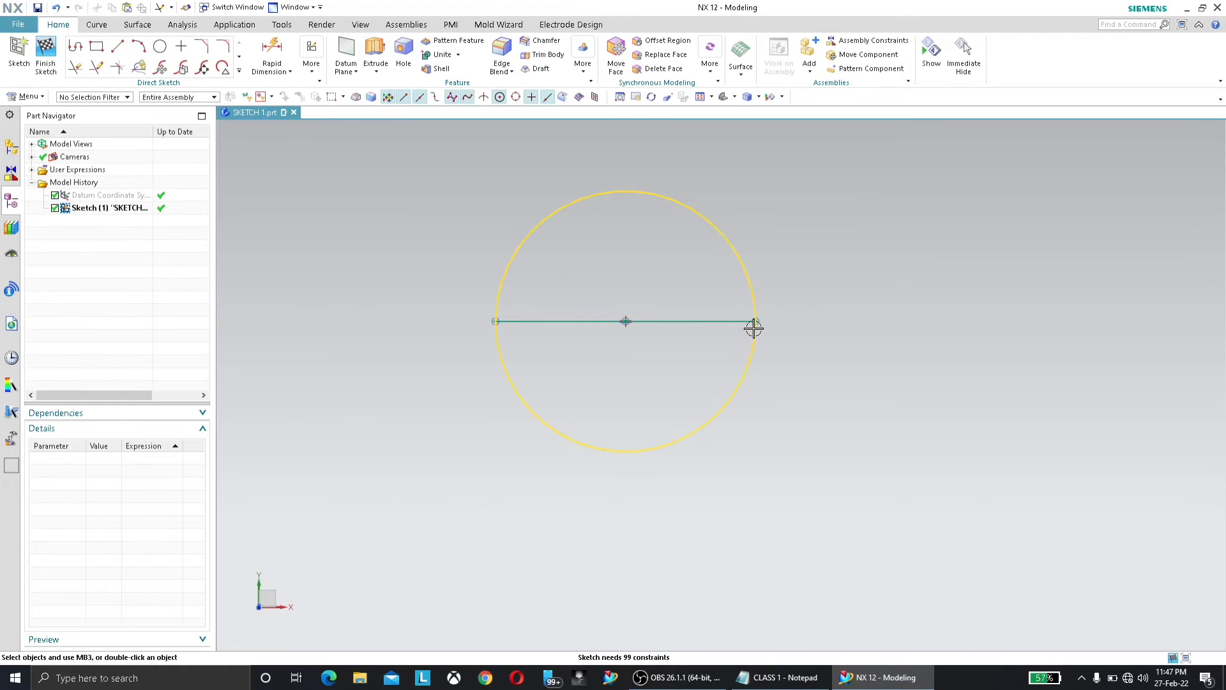
Step: Sketch a long vertical line to the right of the circle, spanning slightly more than its height, and finish the Line command
click(118, 50)
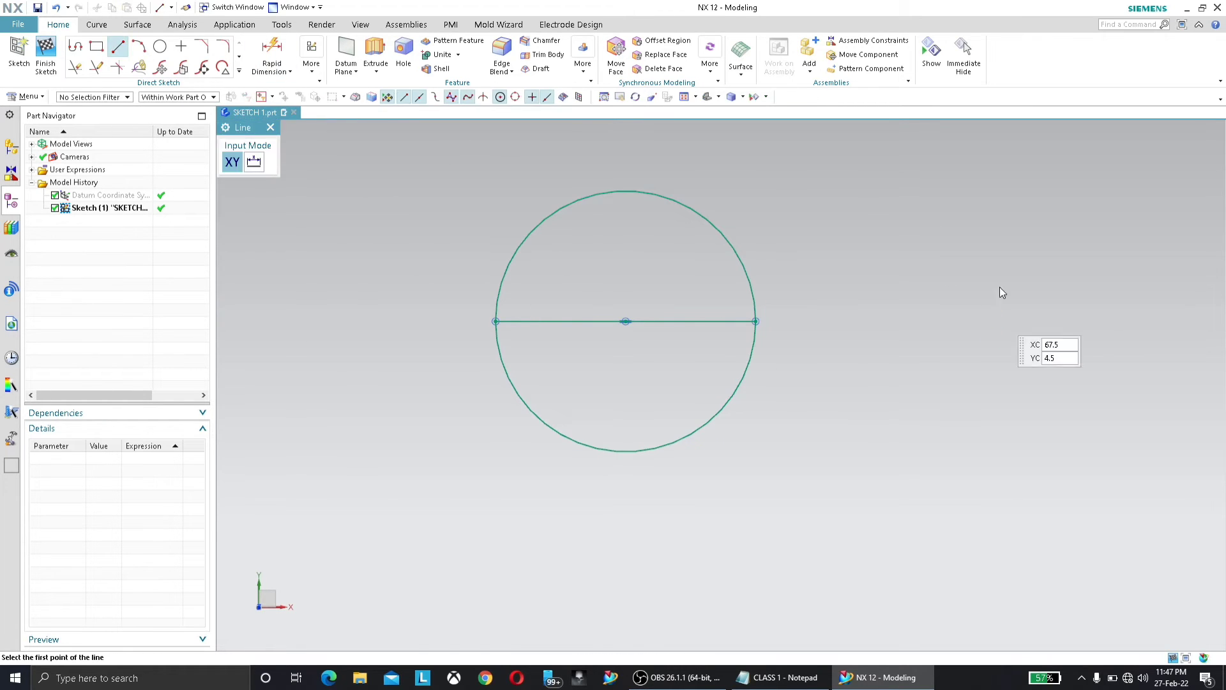
click(952, 184)
click(952, 523)
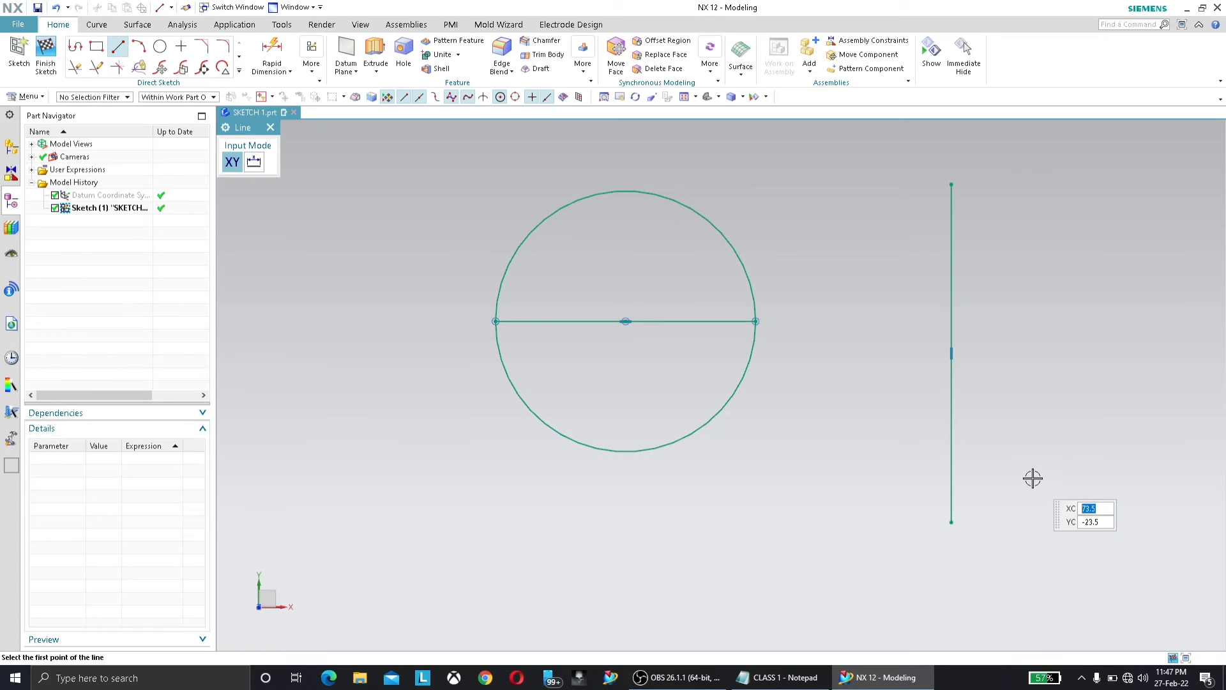
key(Escape)
Step: Quick Extend the right end of the horizontal line to the vertical line and finish the command
click(102, 67)
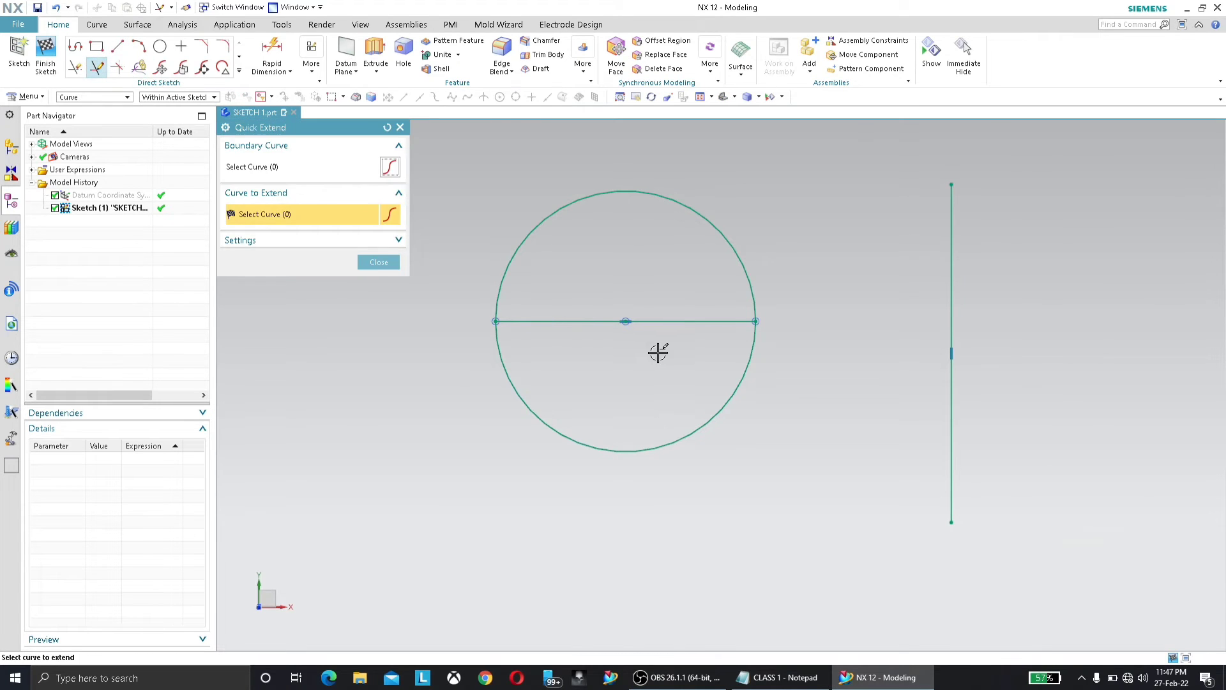
click(735, 320)
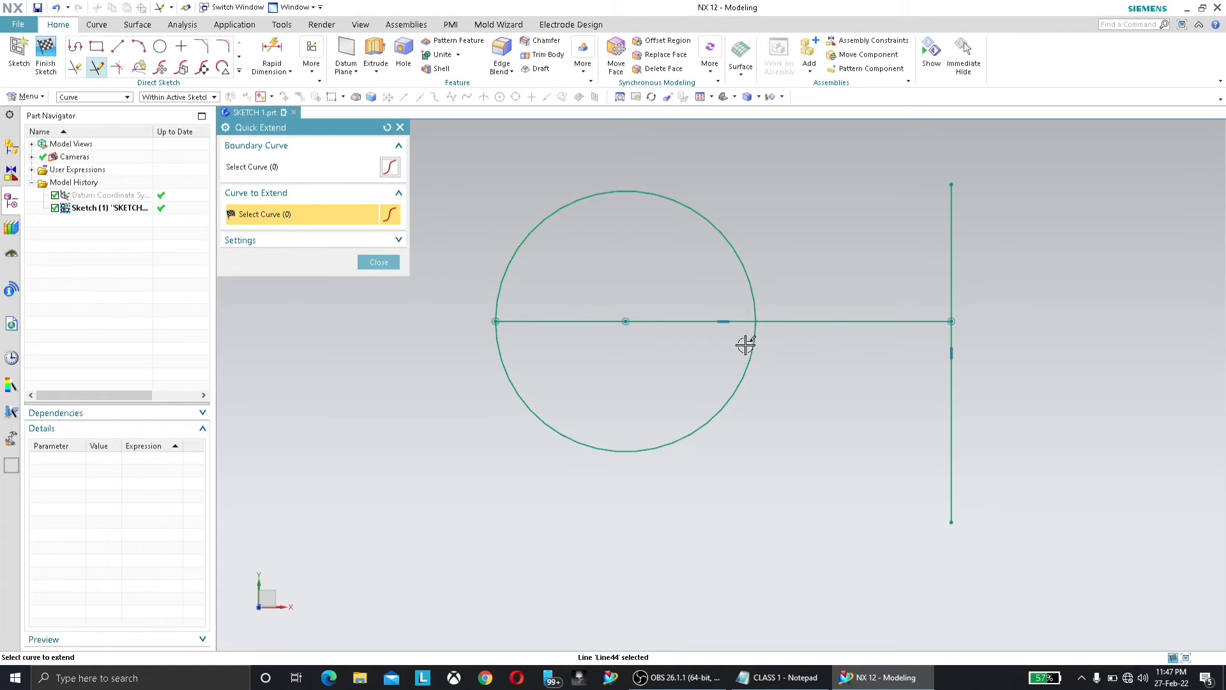
key(Escape)
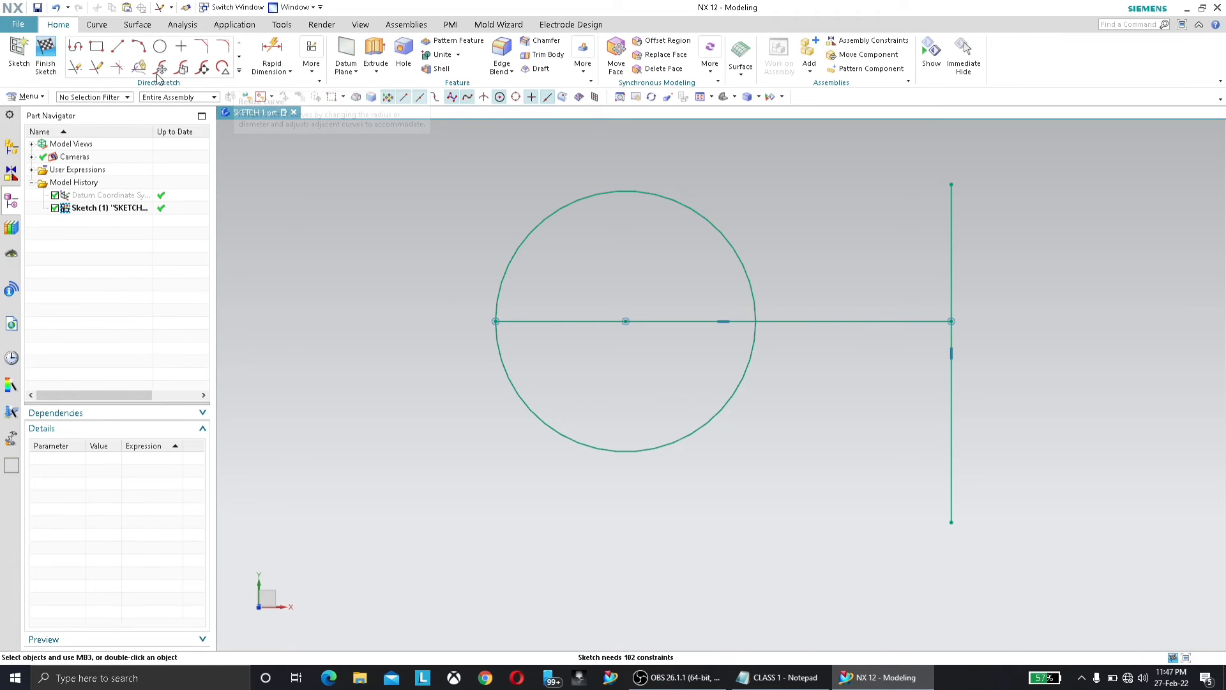
Step: Quick Trim the upper half of the circle above the horizontal line and finish the command
click(75, 66)
click(711, 223)
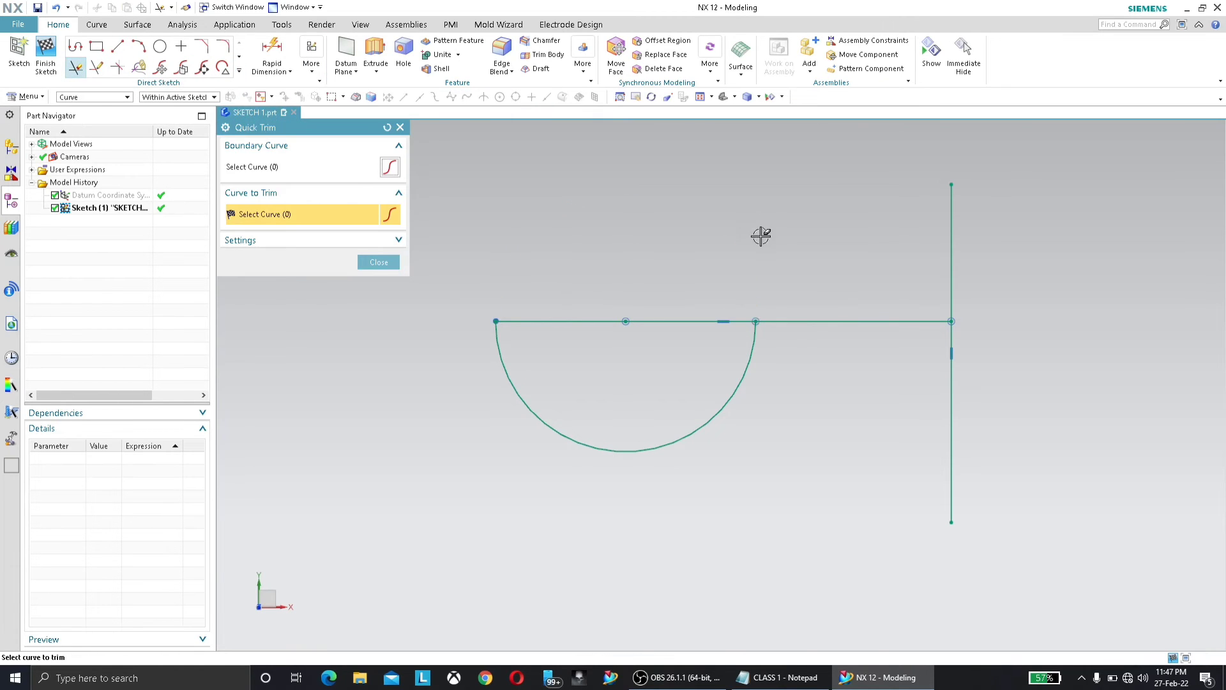
key(Escape)
Step: Quick Extend the lower semicircle from its right end into a full circle and finish the command
click(100, 72)
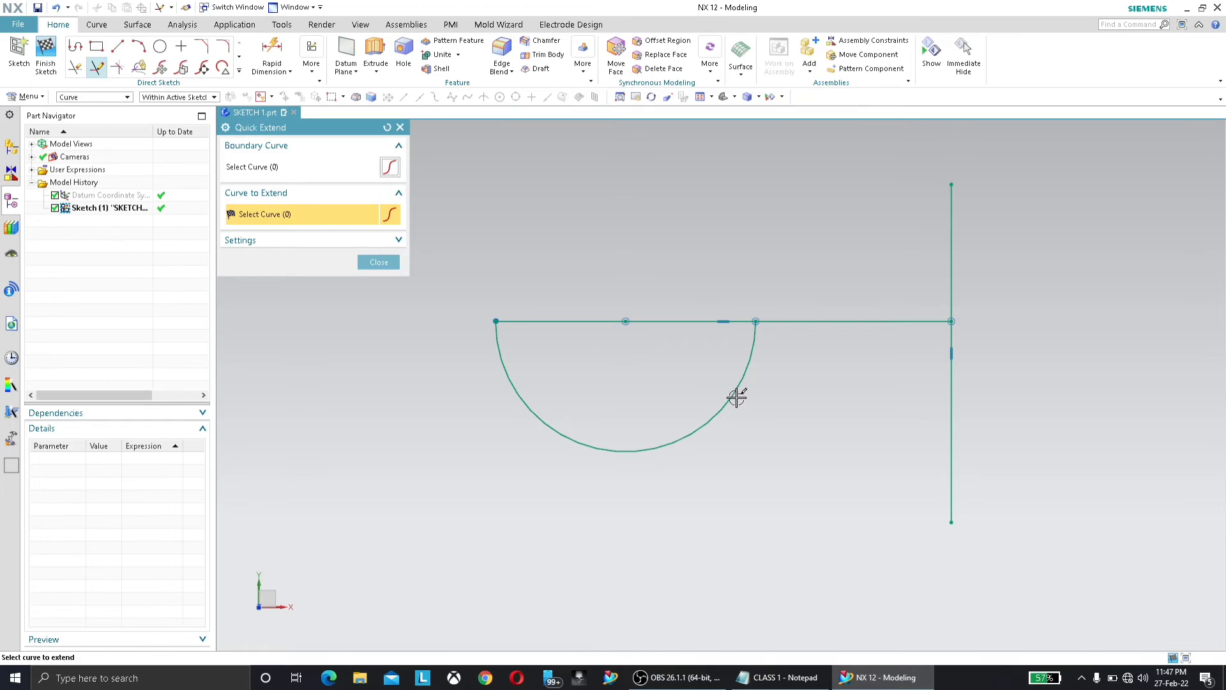
click(756, 333)
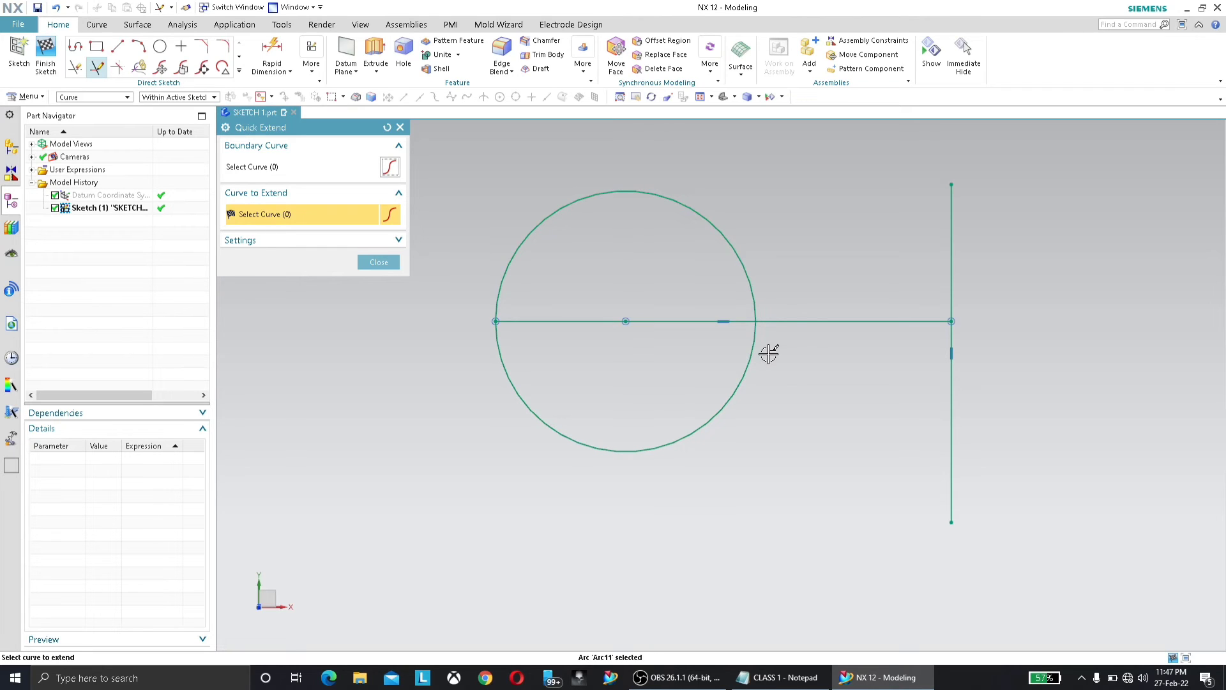
key(Escape)
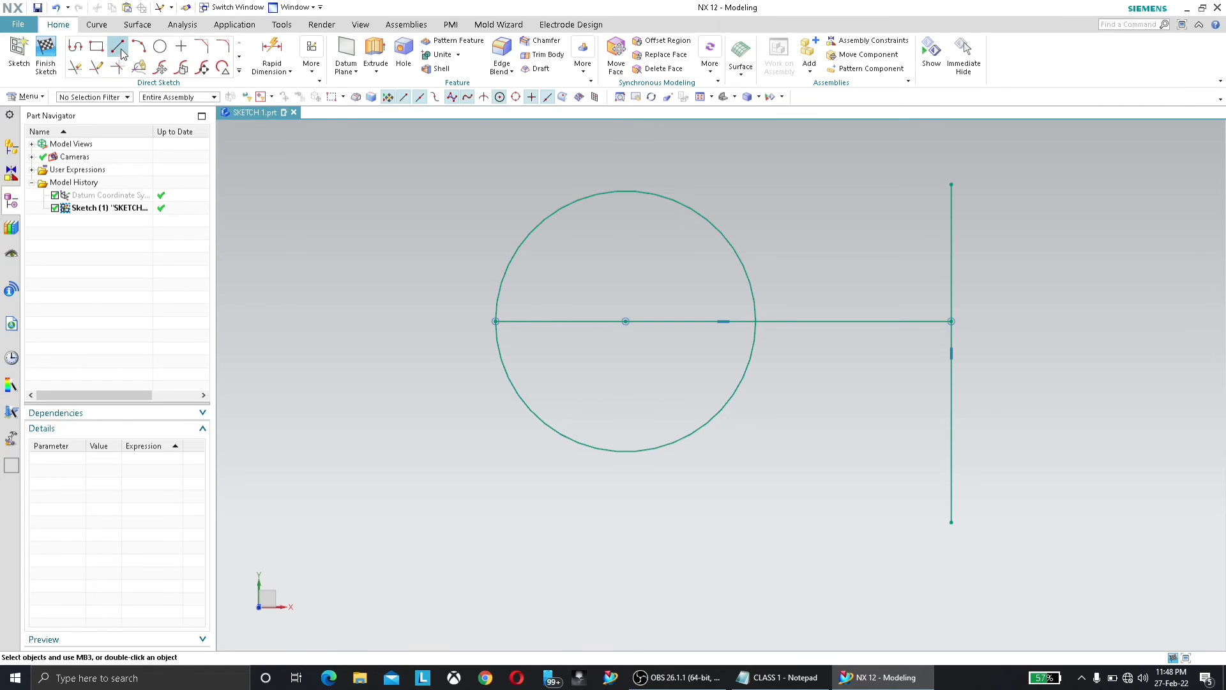
click(119, 49)
key(Escape)
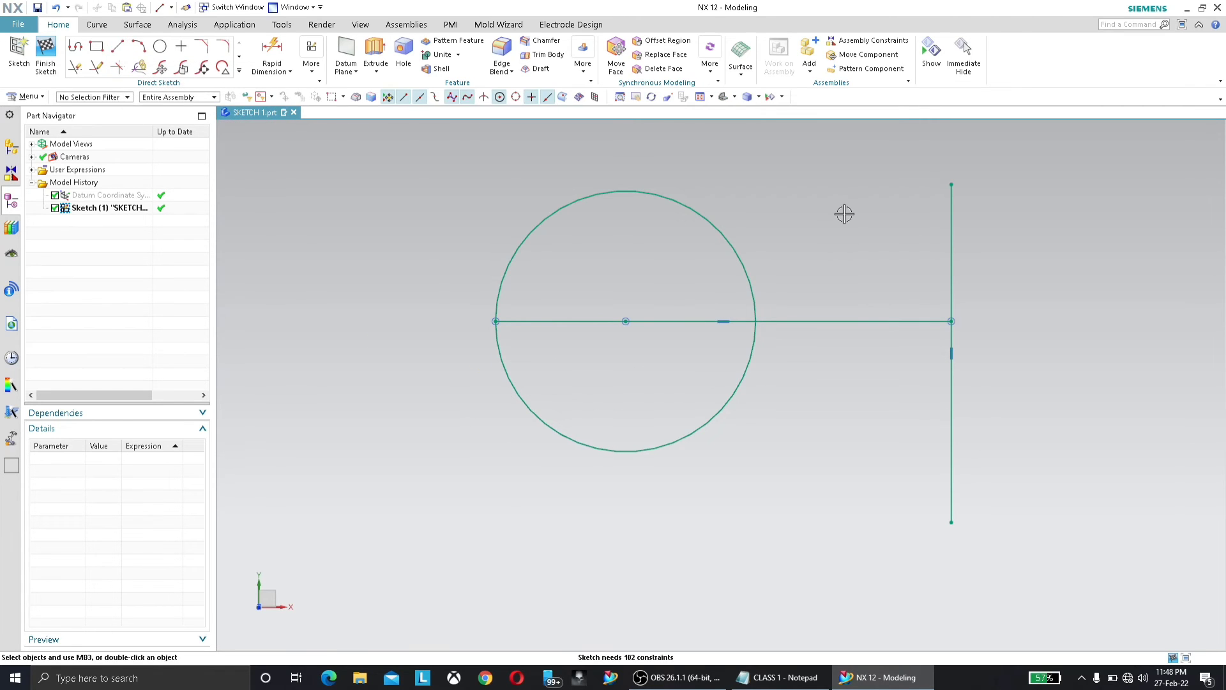
key(ctrl+b)
key(Escape)
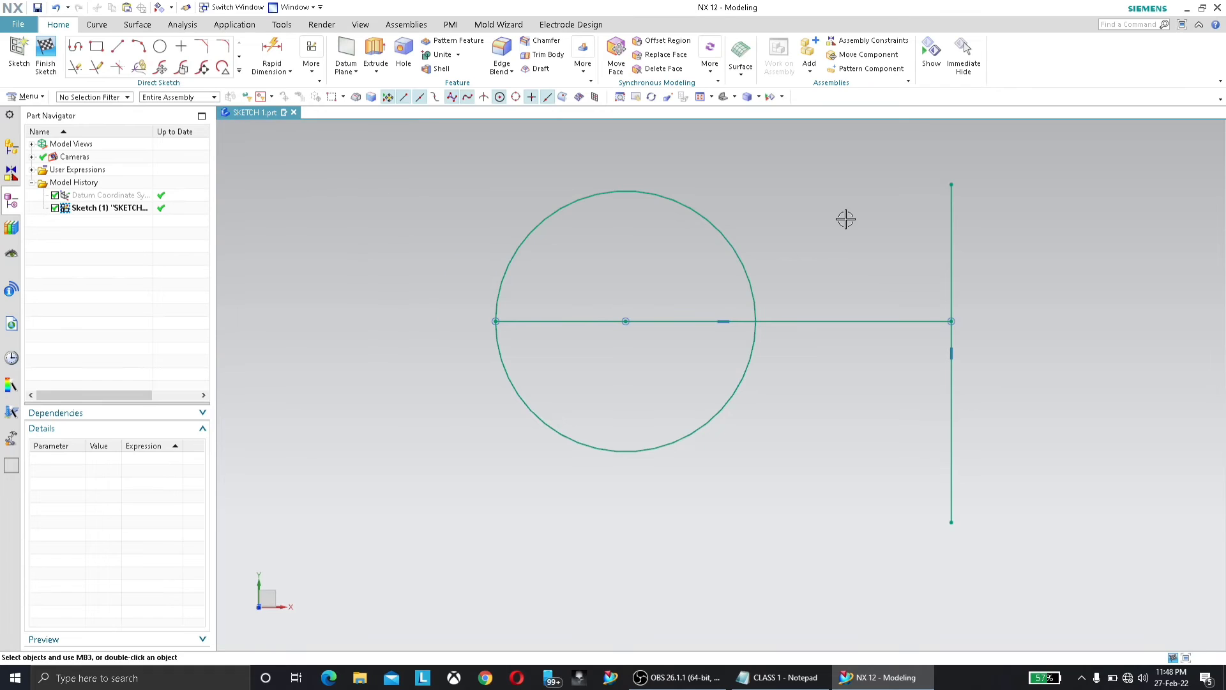
Step: Clear the circle and both lines from the view by hiding all the visible sketch curves
key(ctrl+a)
key(Delete)
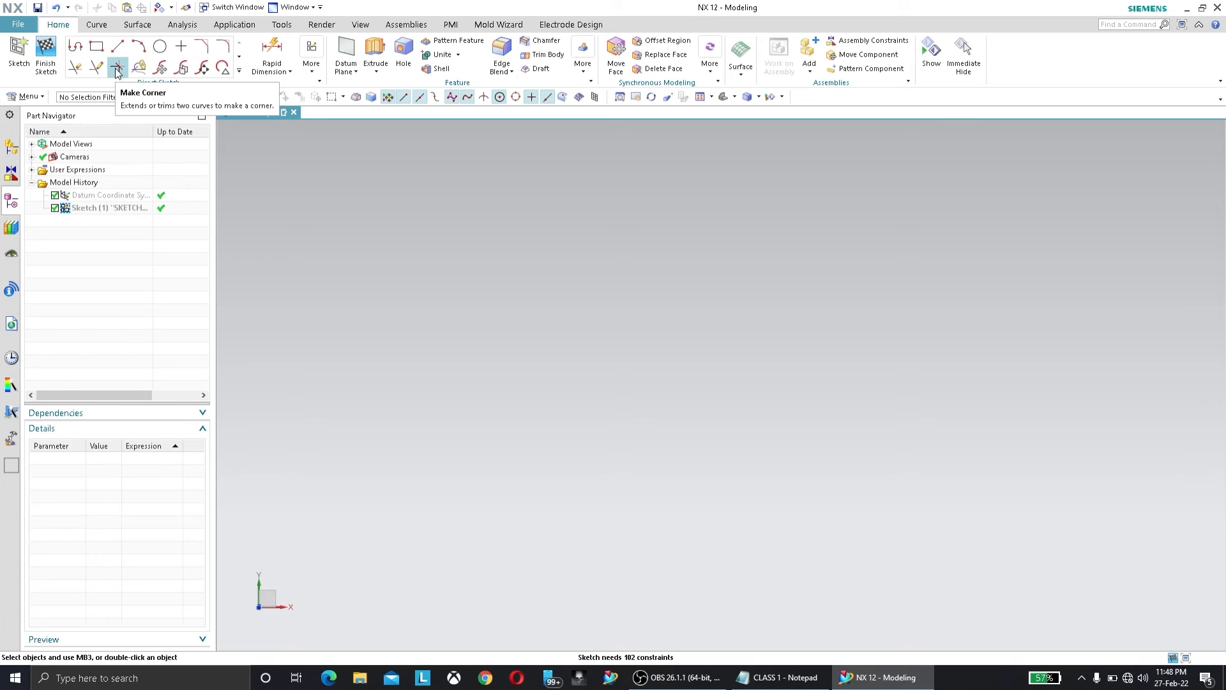
Step: Sketch three separate slanted lines: a long descending one, one about 64 mm long rising below it, and a shorter one at the upper right
click(118, 46)
click(602, 211)
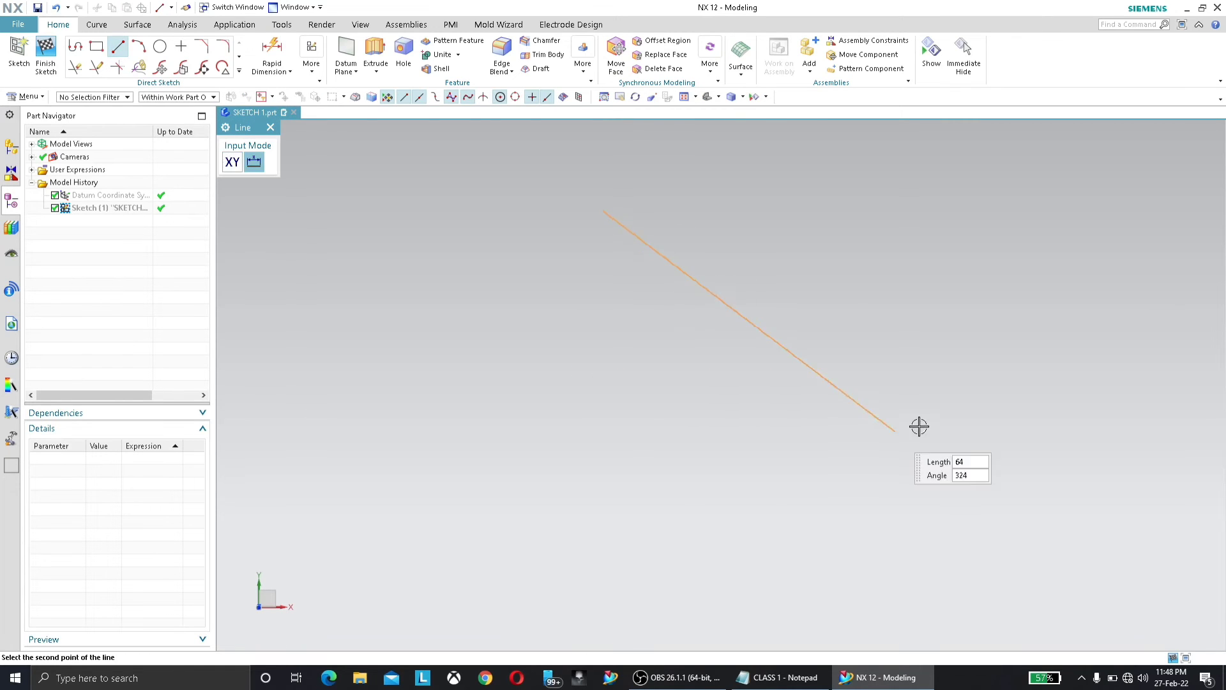
click(943, 422)
click(542, 600)
click(893, 480)
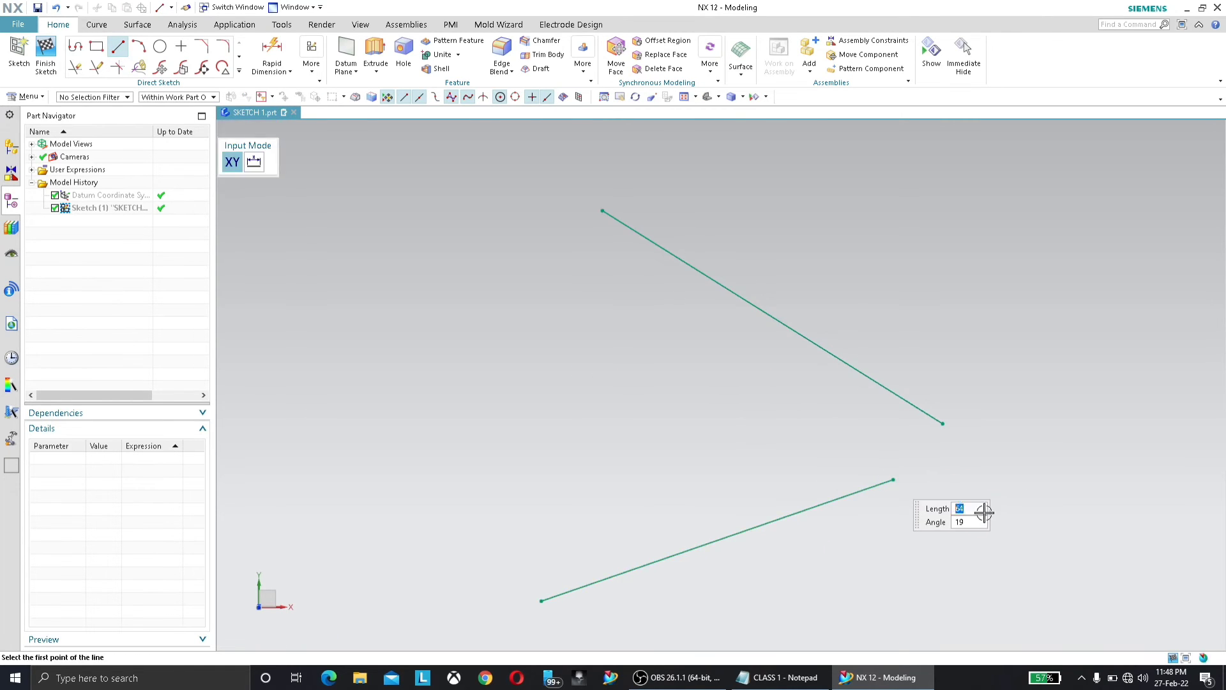
click(1052, 181)
click(916, 337)
key(Escape)
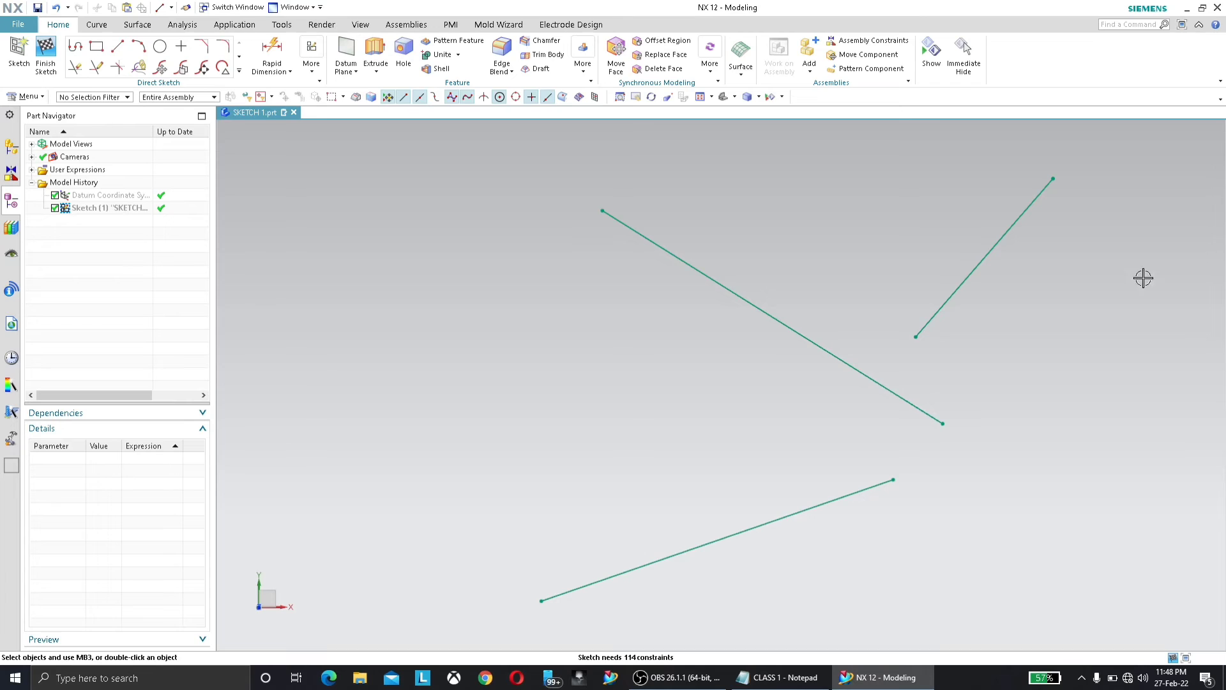
Step: Use Make Corner to join the right ends of the long descending line and the lower rising line
click(117, 68)
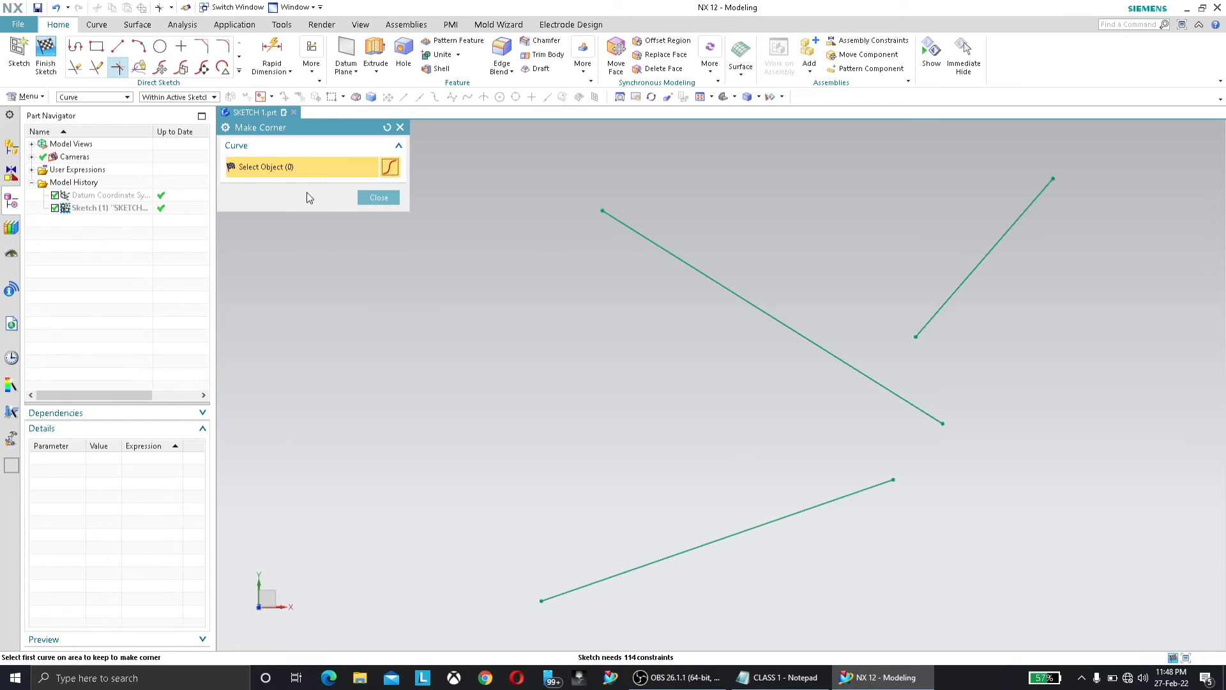
click(921, 410)
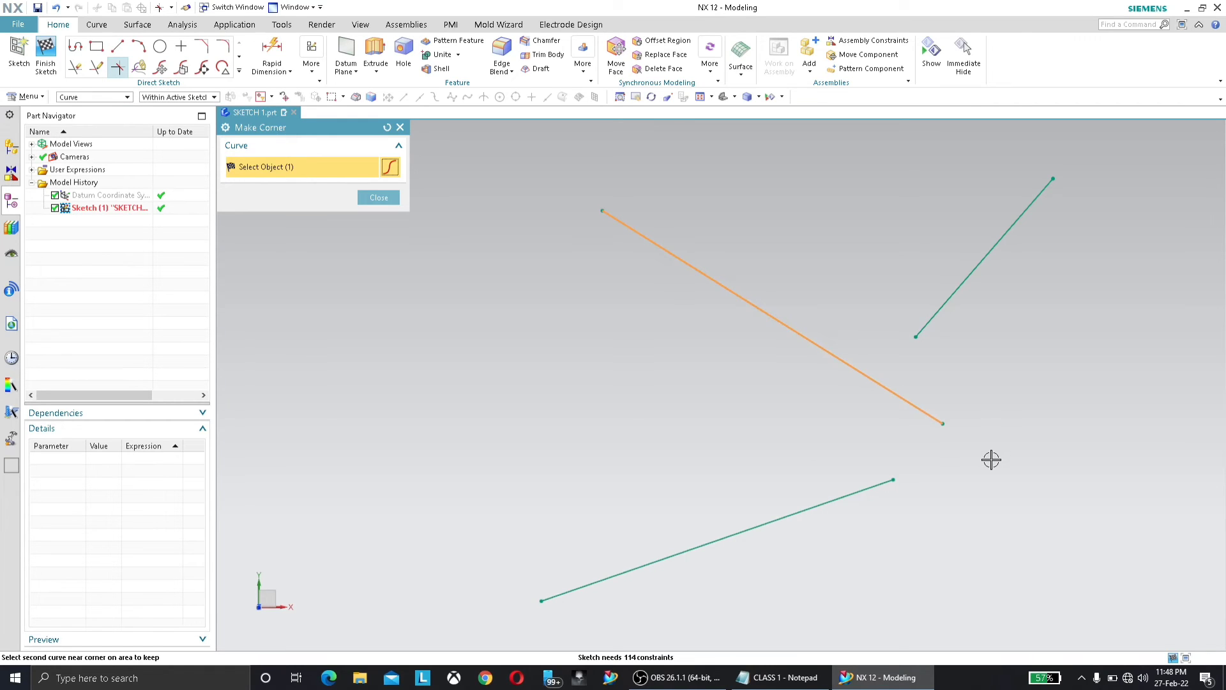
click(887, 486)
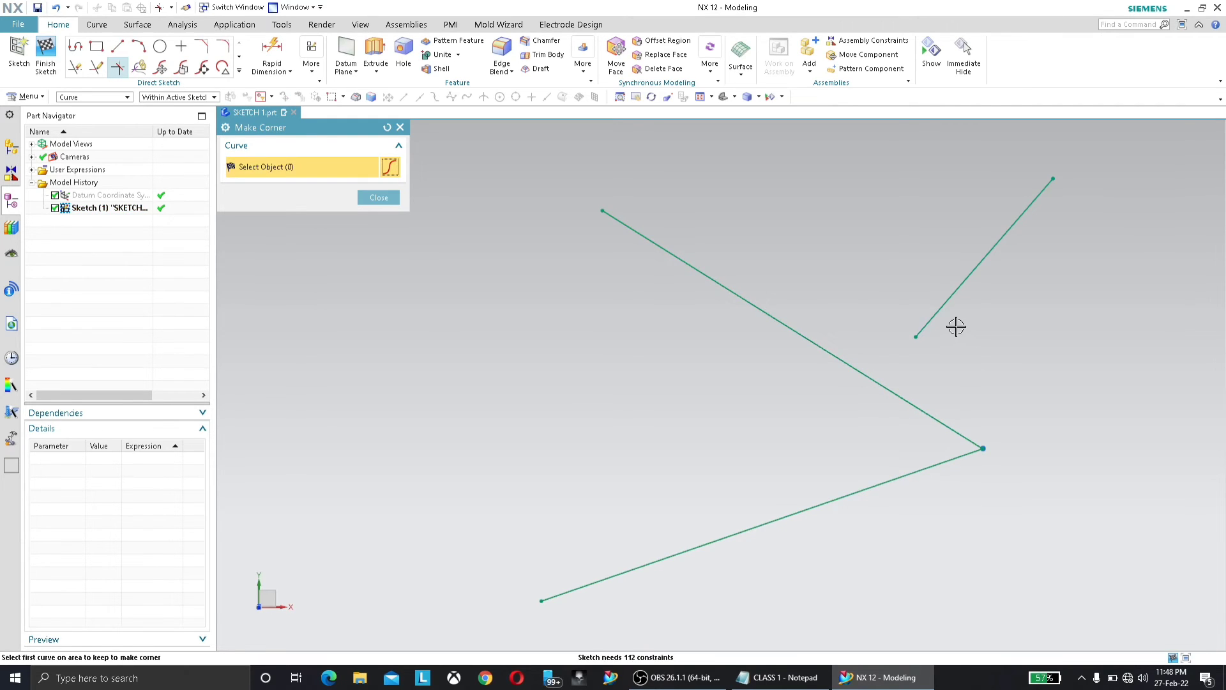
Step: Make a corner between the short upper-right line and the descending line, keeping the latter's lower-right part, and finish the command
click(946, 421)
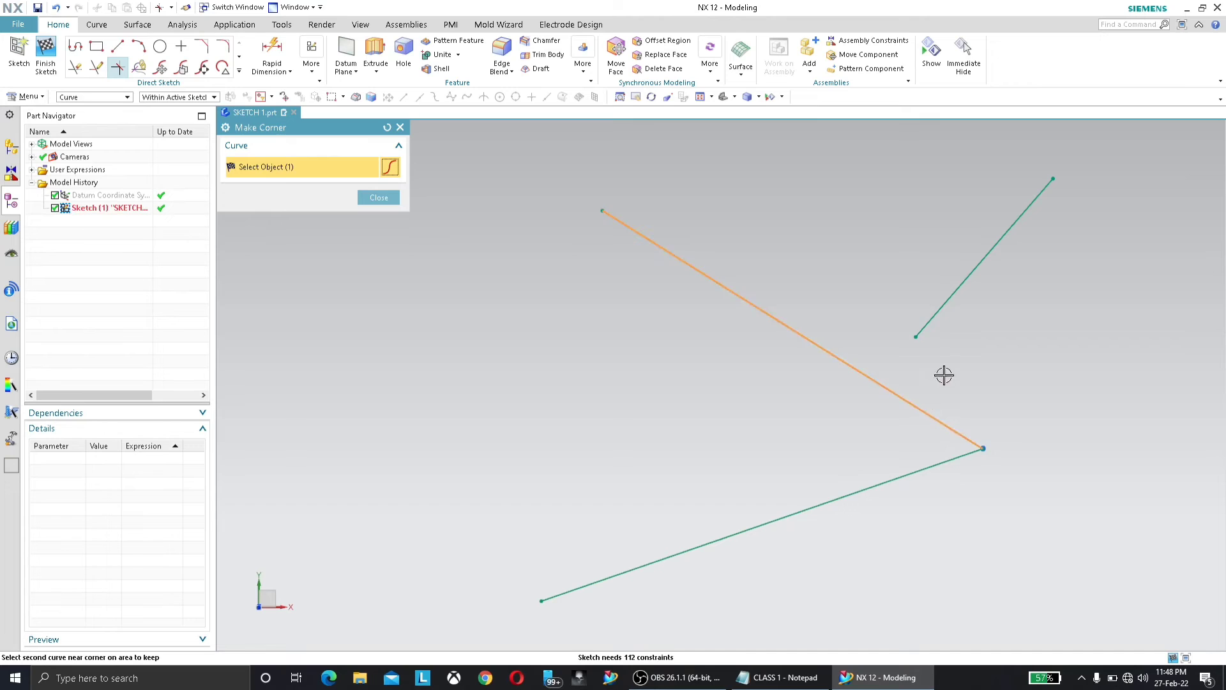
click(931, 324)
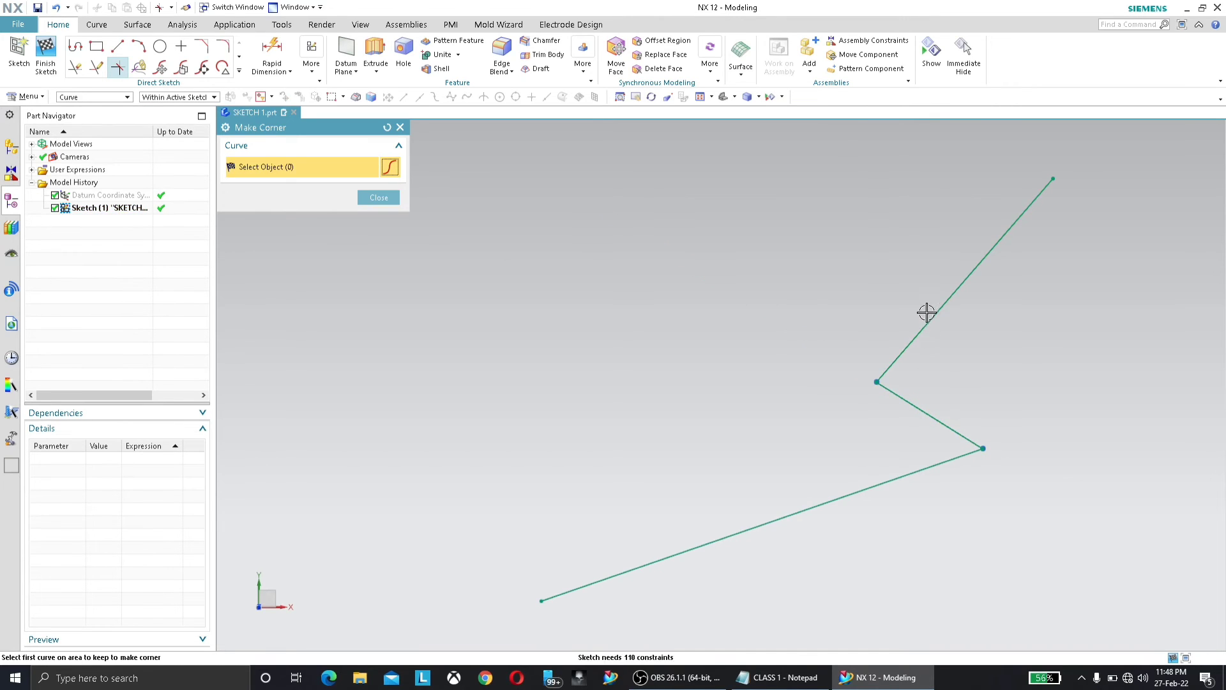
click(553, 596)
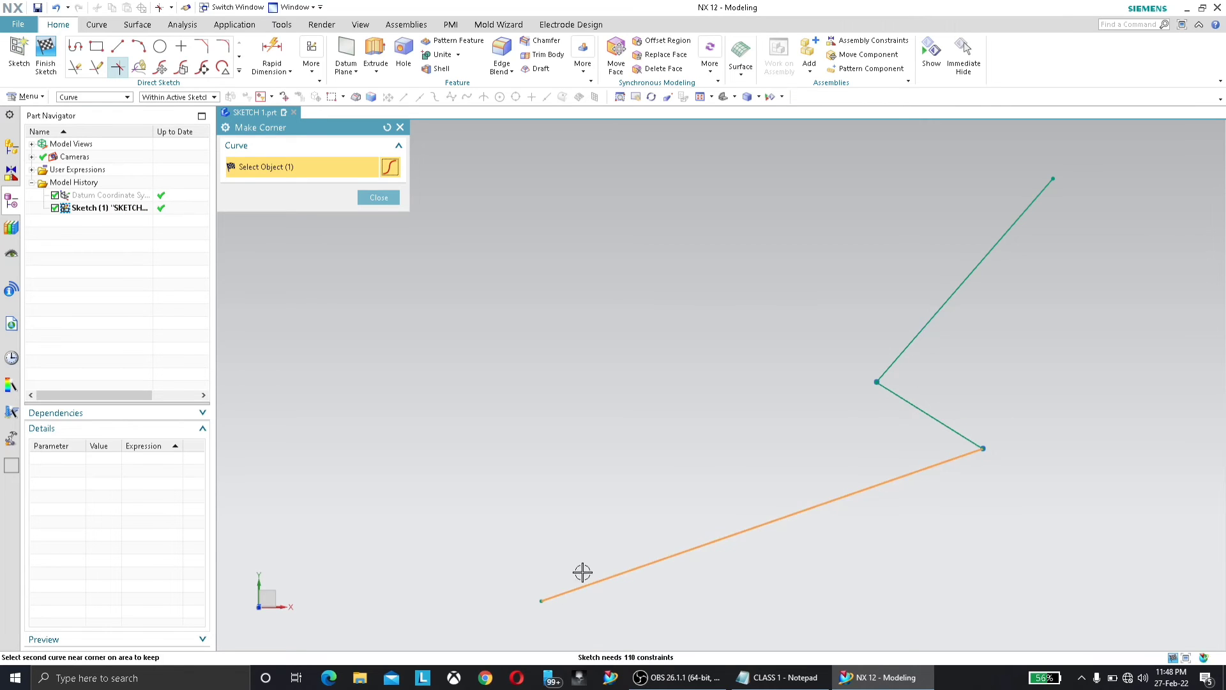
click(379, 197)
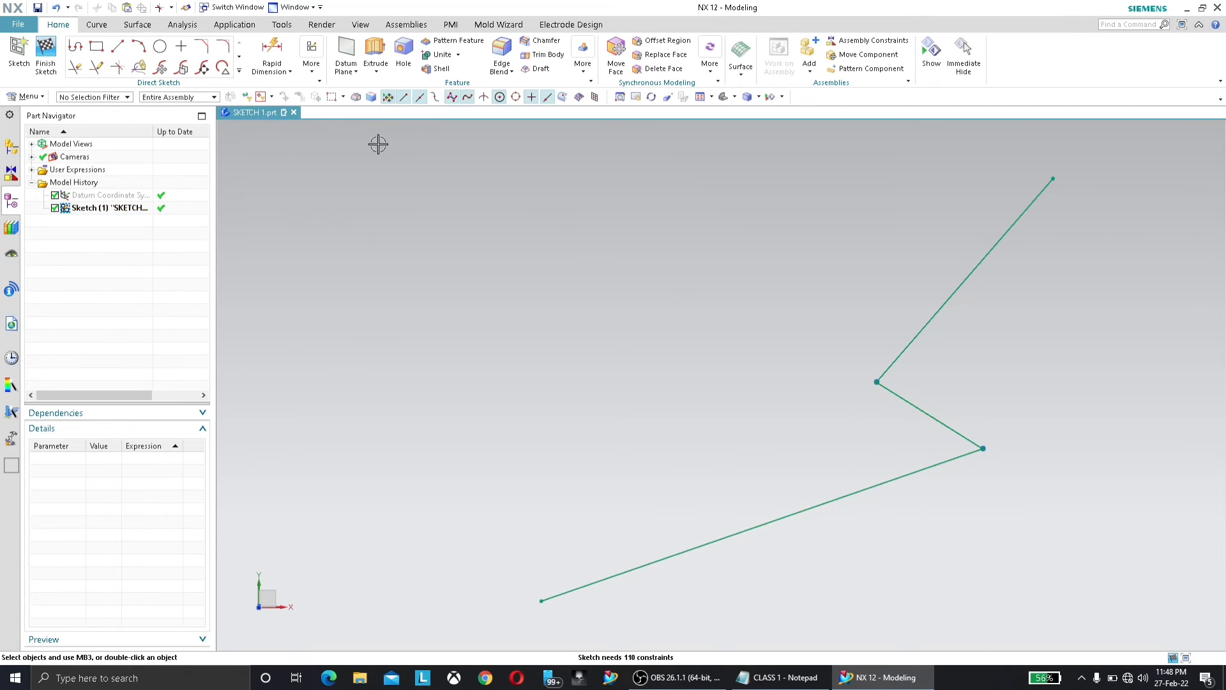
Step: Sketch three separate crossing lines: a short descending one, a long diagonal crossing it, and a steep descending one beside them
click(118, 46)
click(491, 205)
click(688, 382)
click(735, 152)
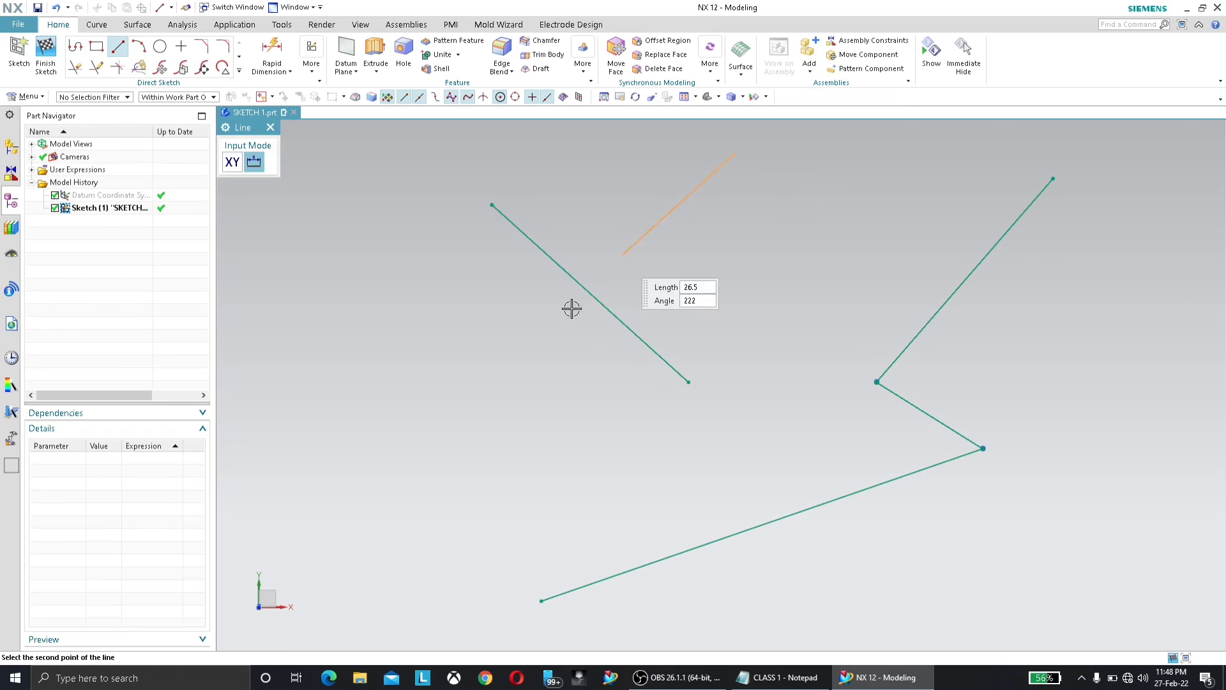
click(441, 480)
click(652, 152)
click(814, 404)
key(Escape)
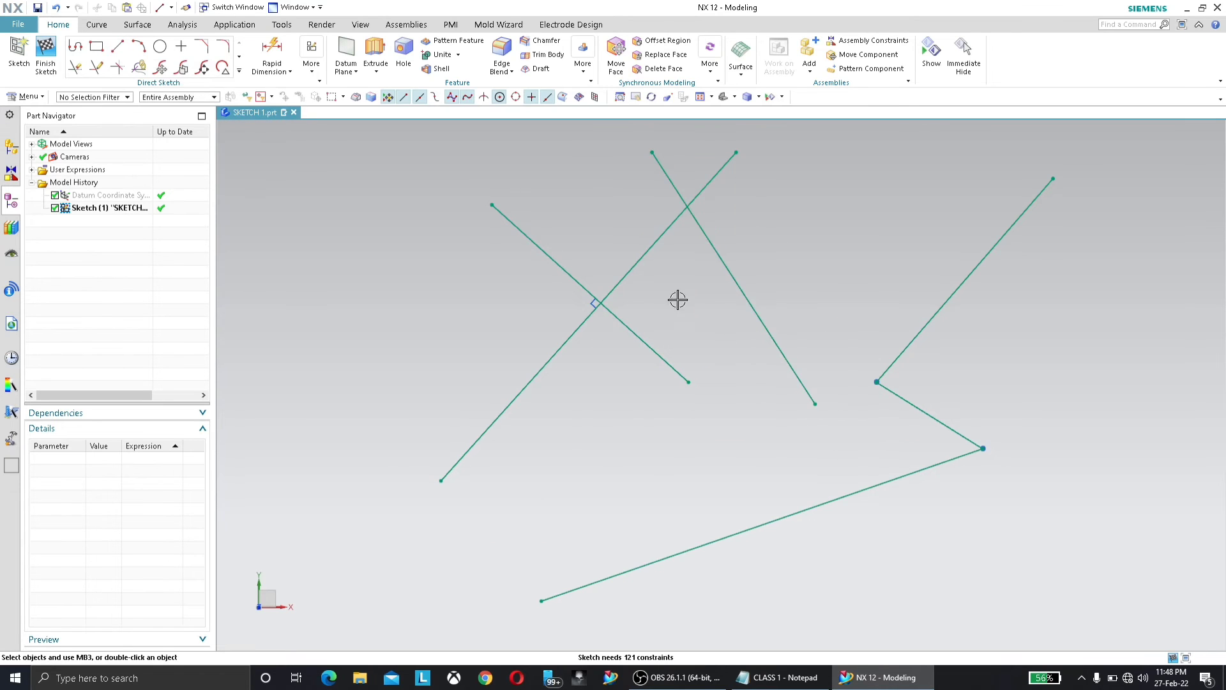
Step: Use Make Corner to join the lower ends of the short descending line and the steep descending line, and finish the command
click(118, 67)
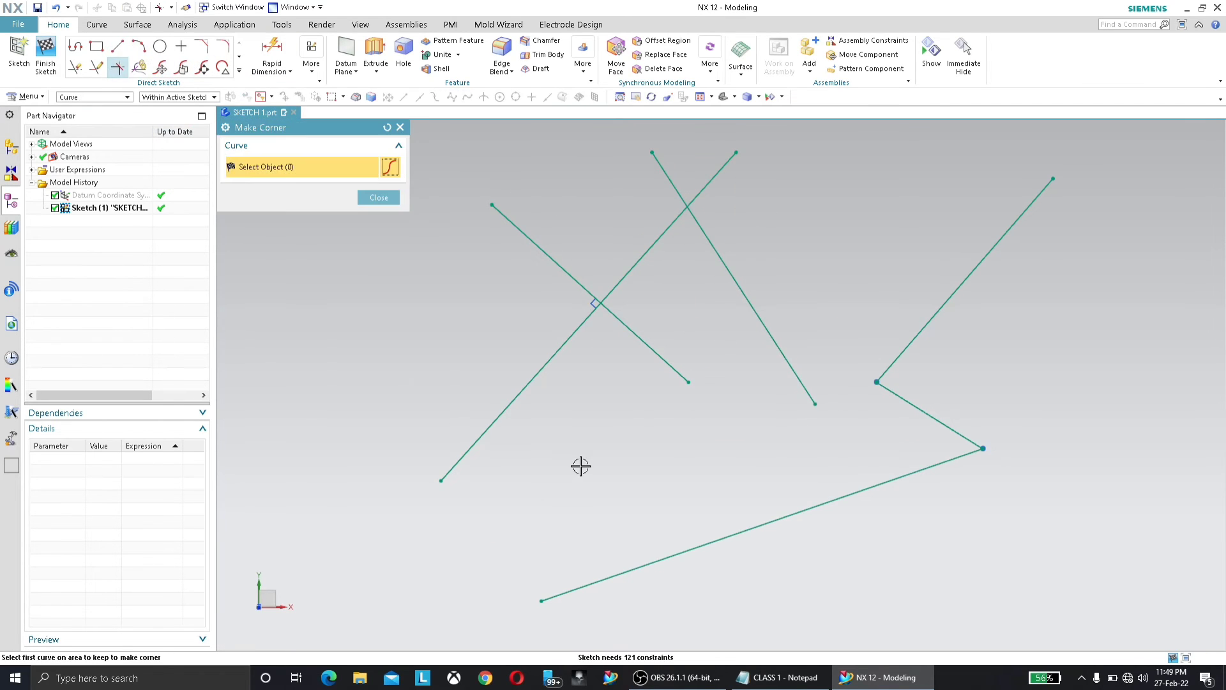
click(676, 373)
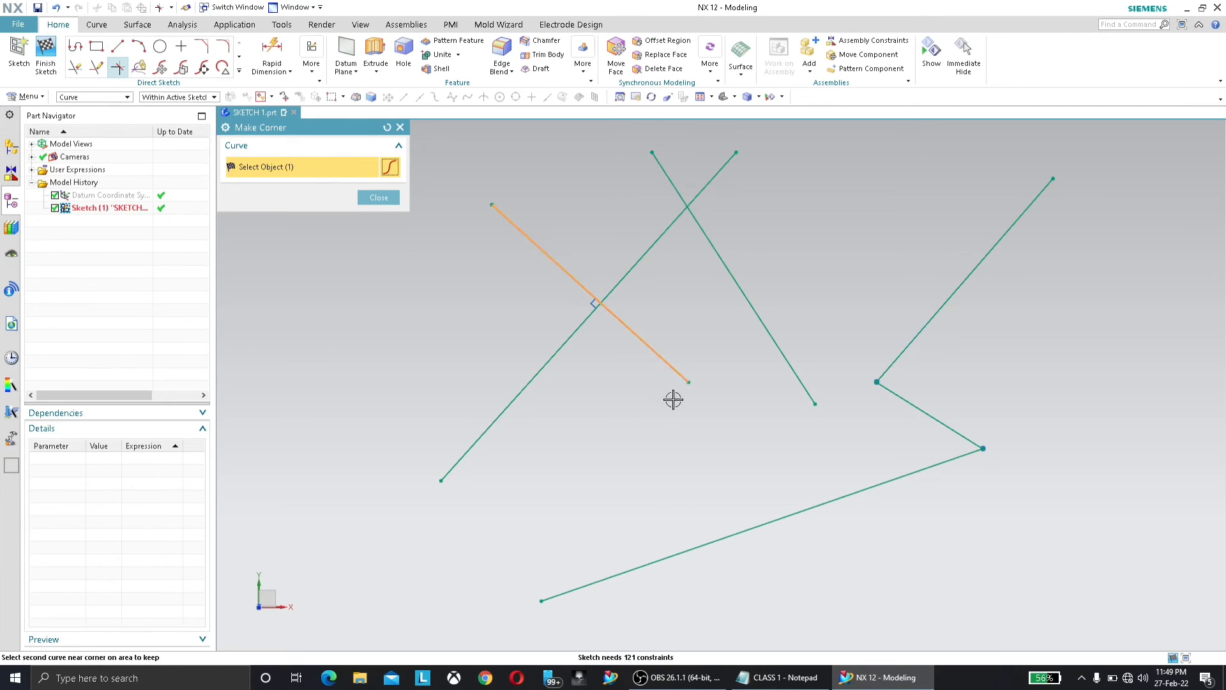
click(804, 374)
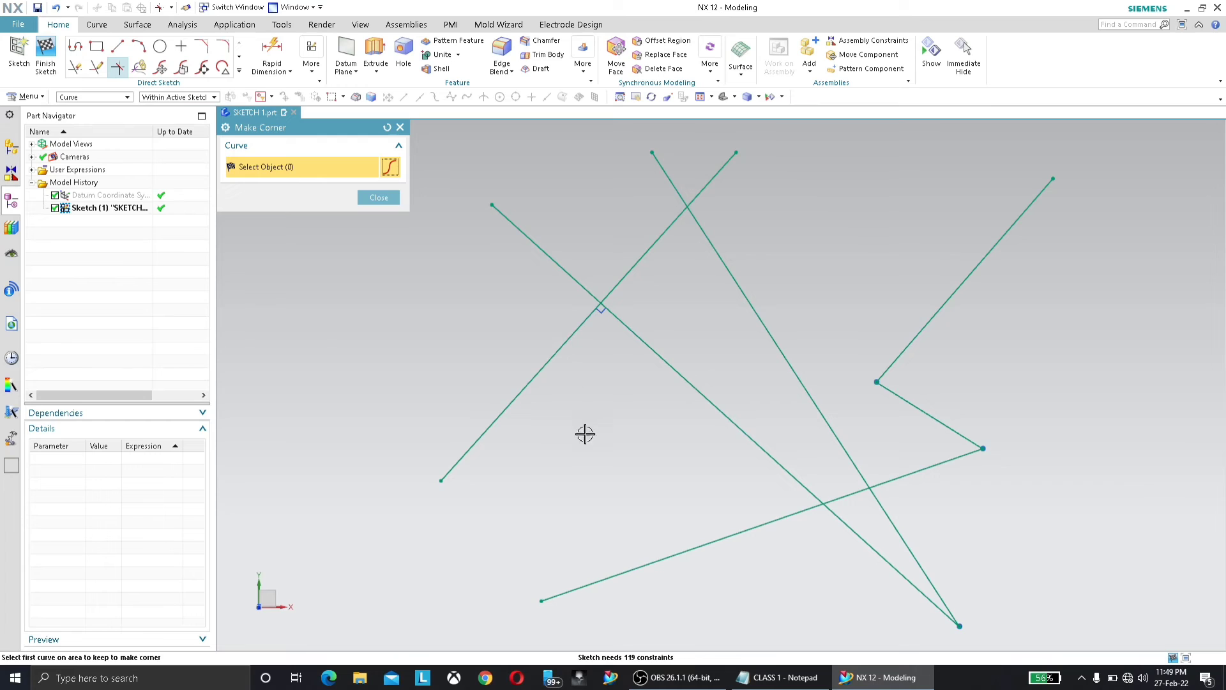
scroll(711, 339, down, 2)
key(Escape)
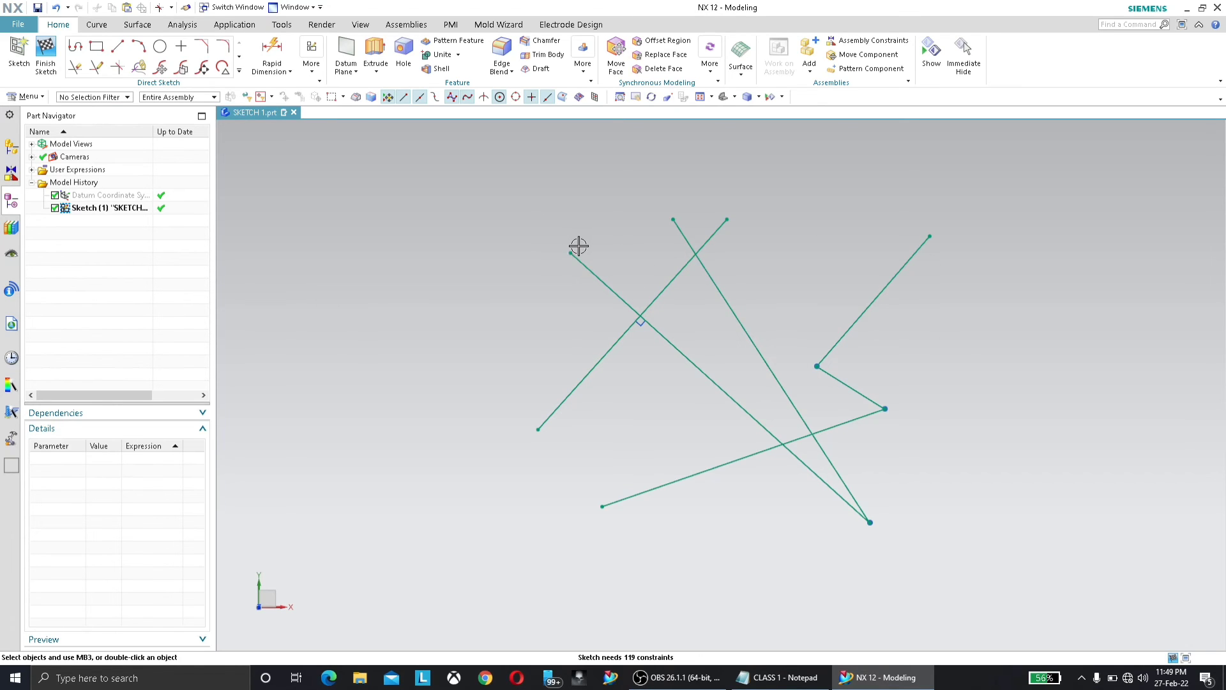
Step: Finish the sketch and inspect its lines in the 3D modeling view
click(43, 68)
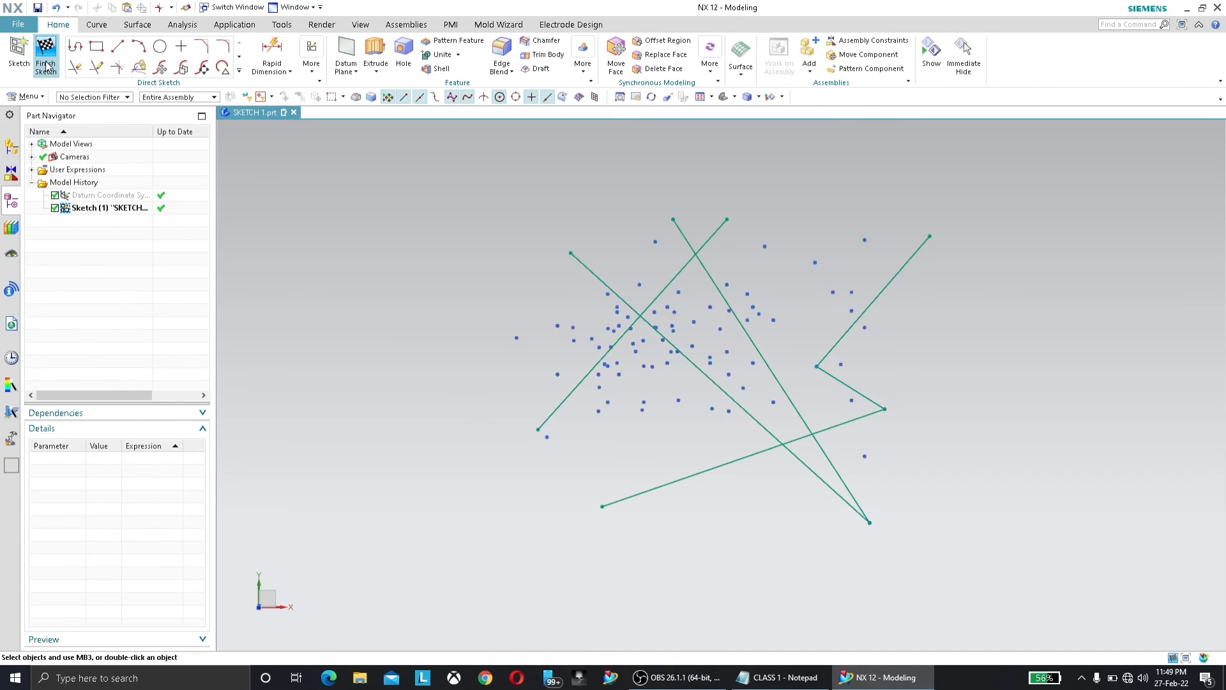
scroll(696, 262, down, 5)
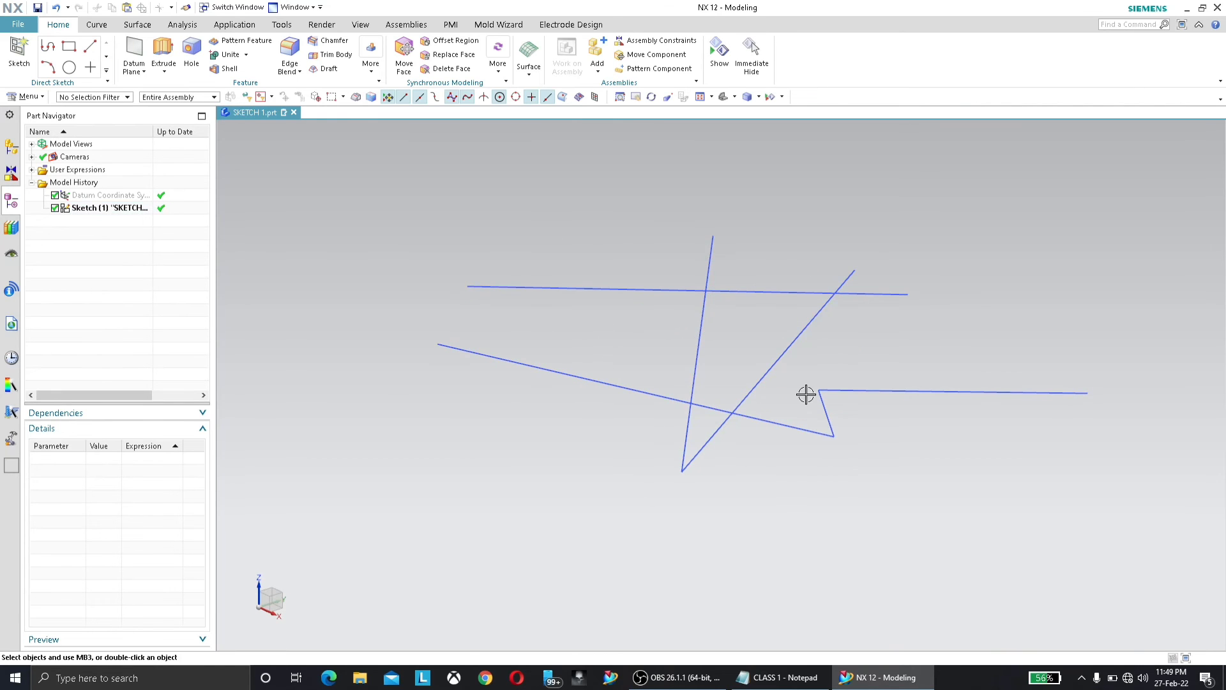
scroll(754, 348, up, 5)
scroll(739, 348, down, 5)
scroll(737, 344, up, 4)
scroll(715, 339, down, 5)
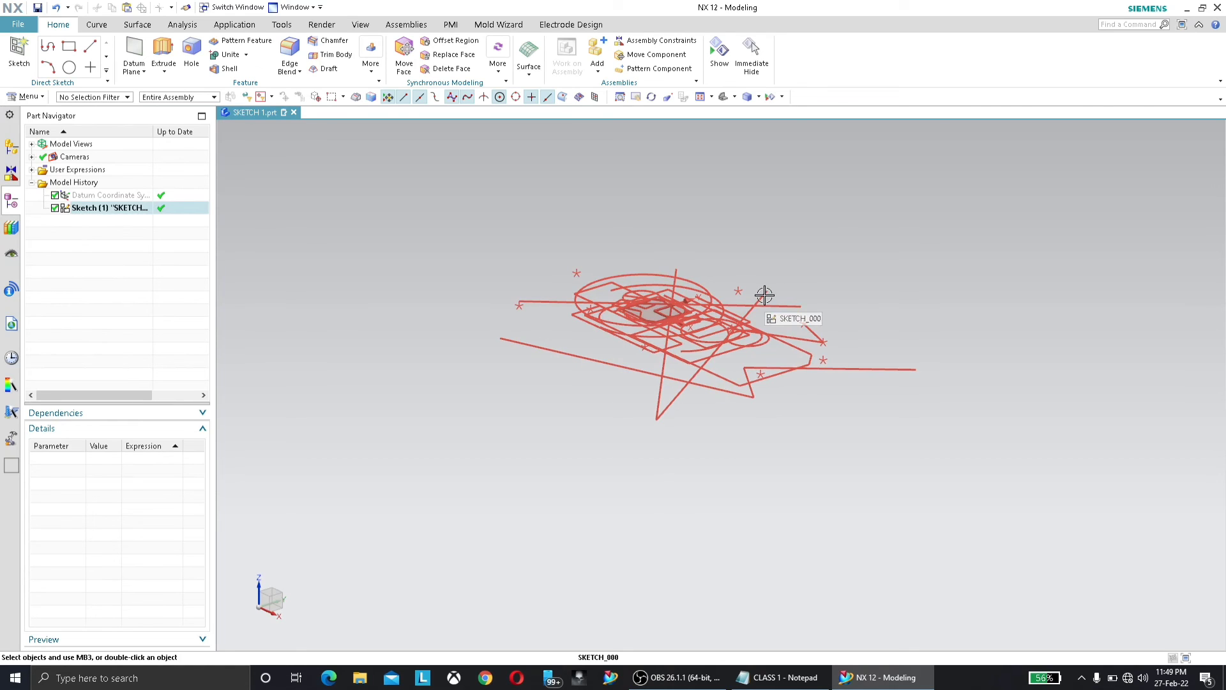
Step: Reopen the finished sketch in the sketch task environment using Edit with Rollback
right_click(874, 371)
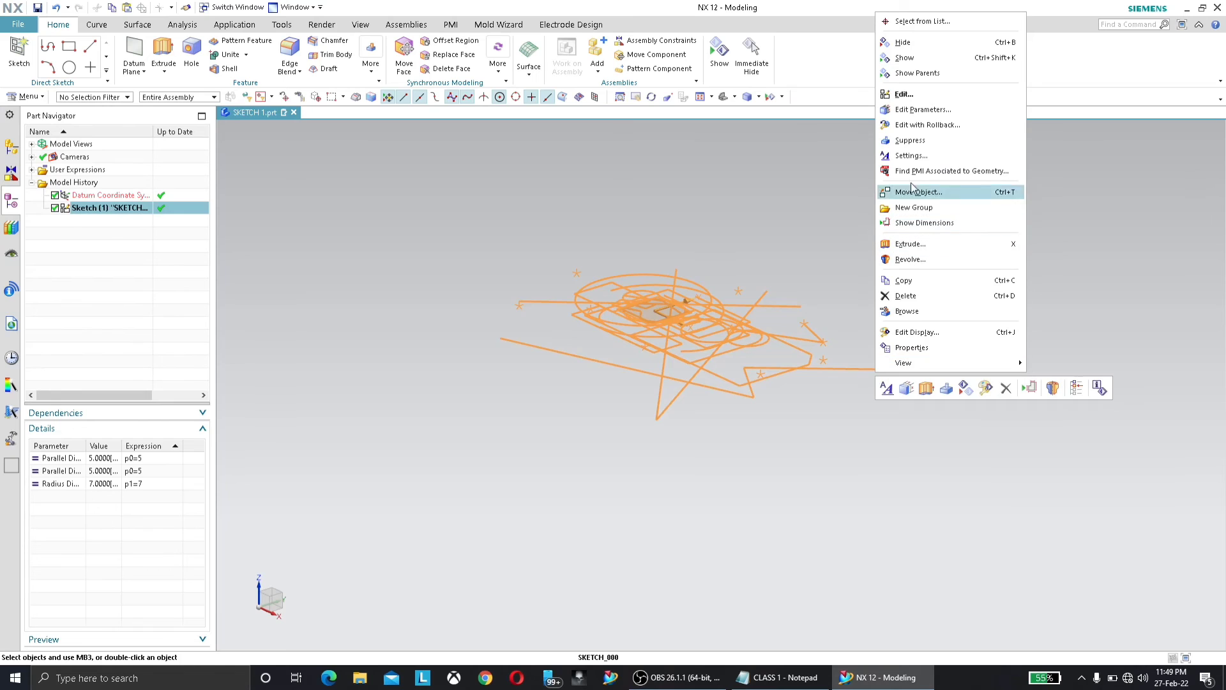
click(911, 127)
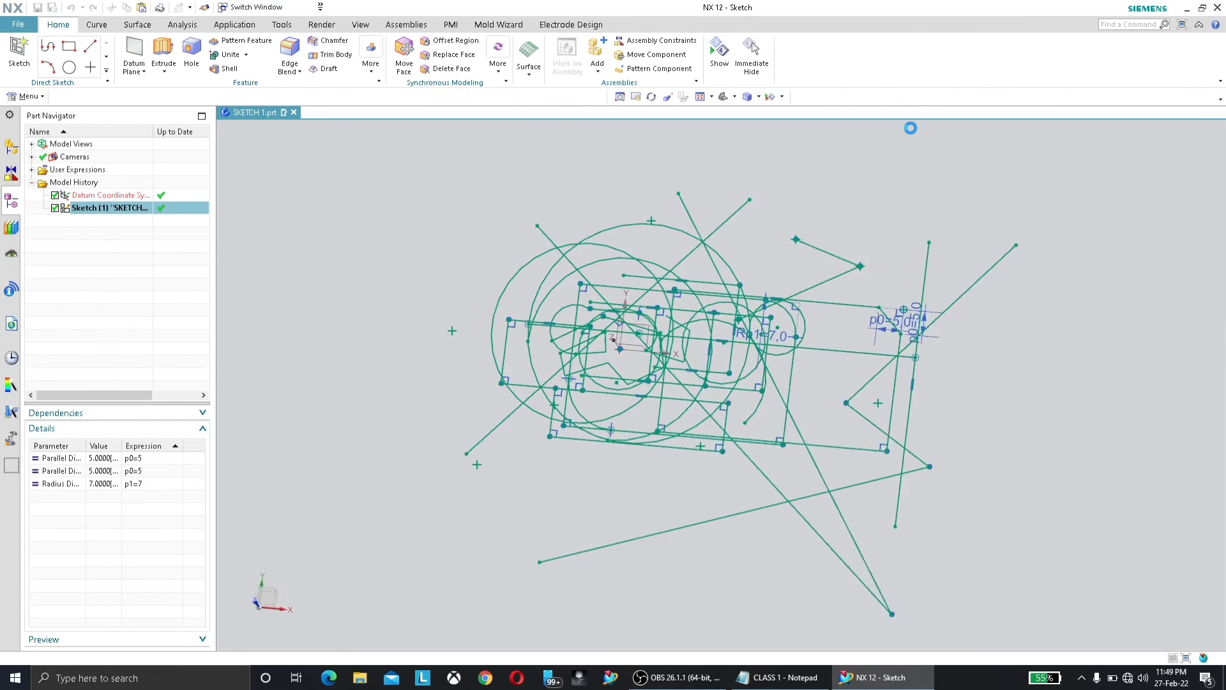
scroll(539, 355, down, 2)
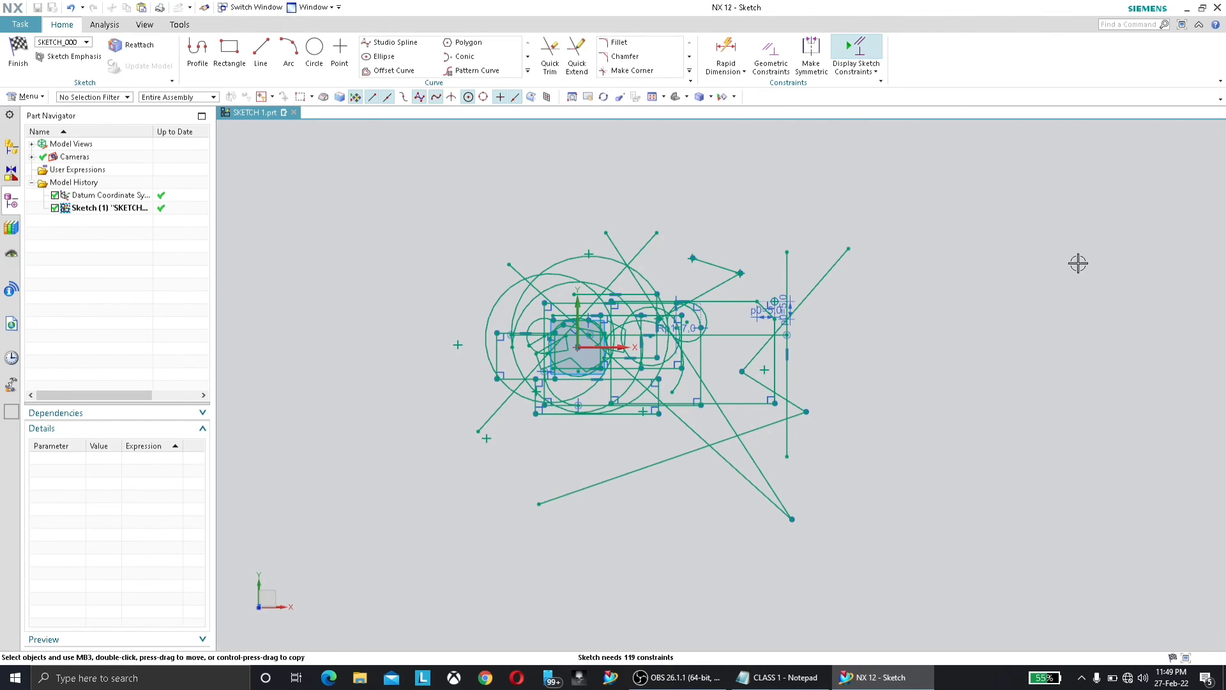
Step: Hide every object in the sketch, and bring them all back by inverting shown and hidden objects
key(ctrl+a)
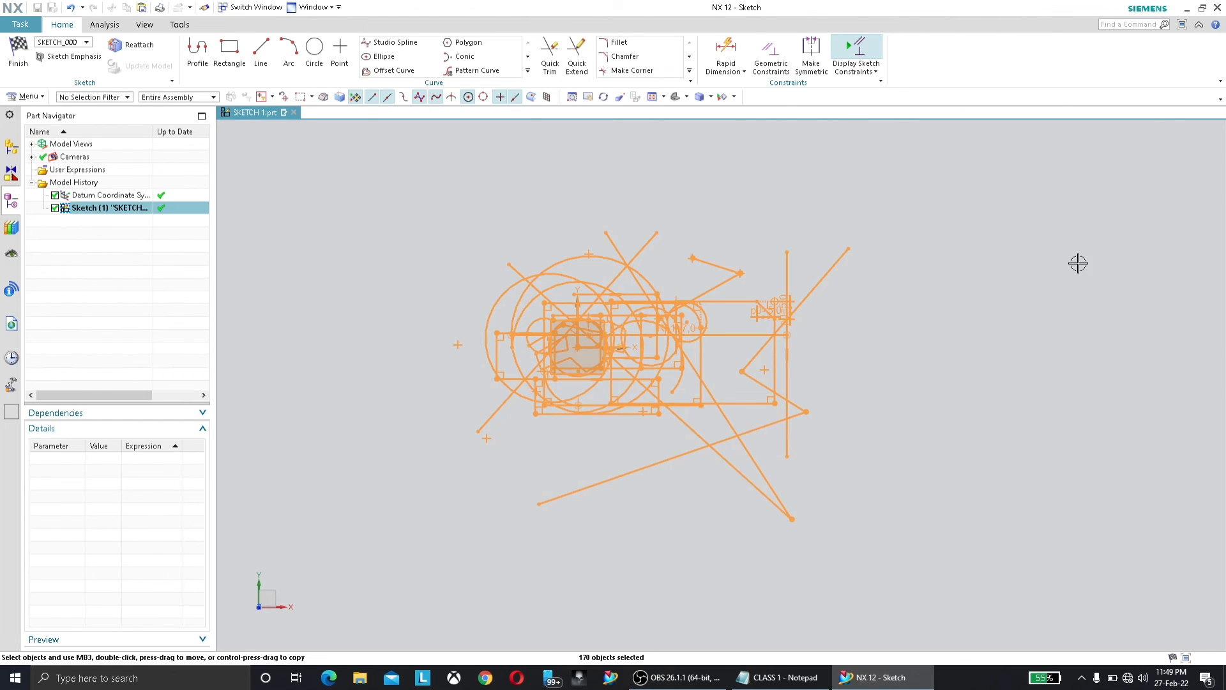
key(Delete)
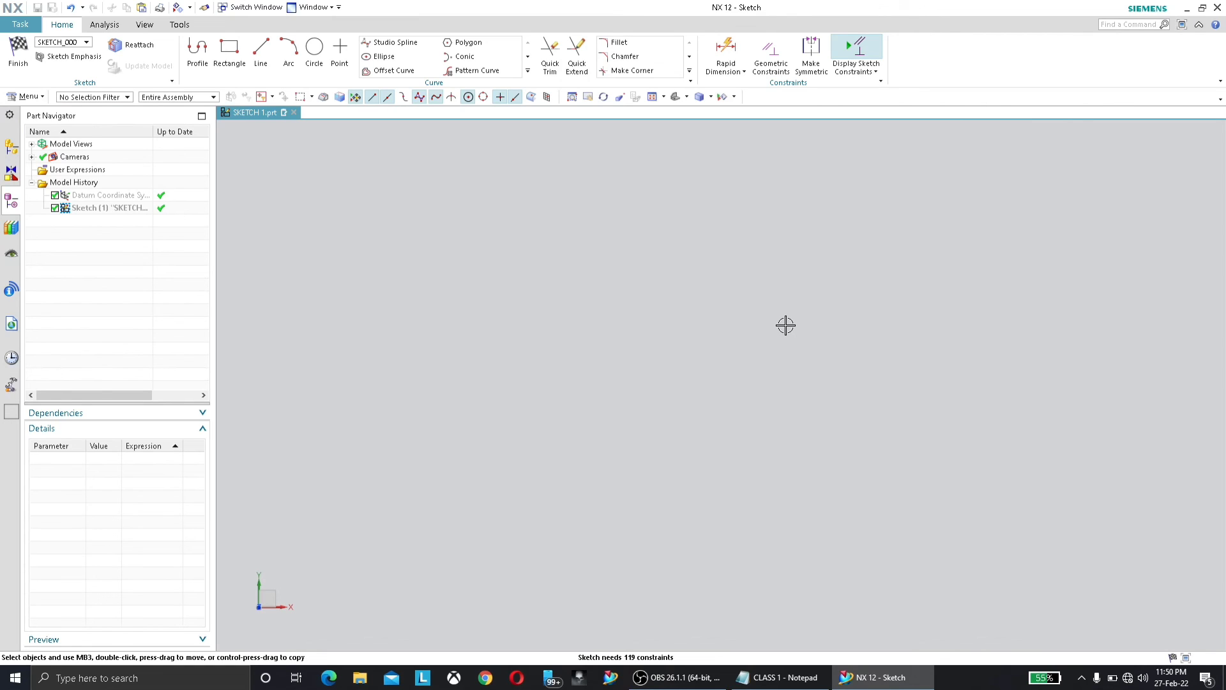
key(ctrl+shift+b)
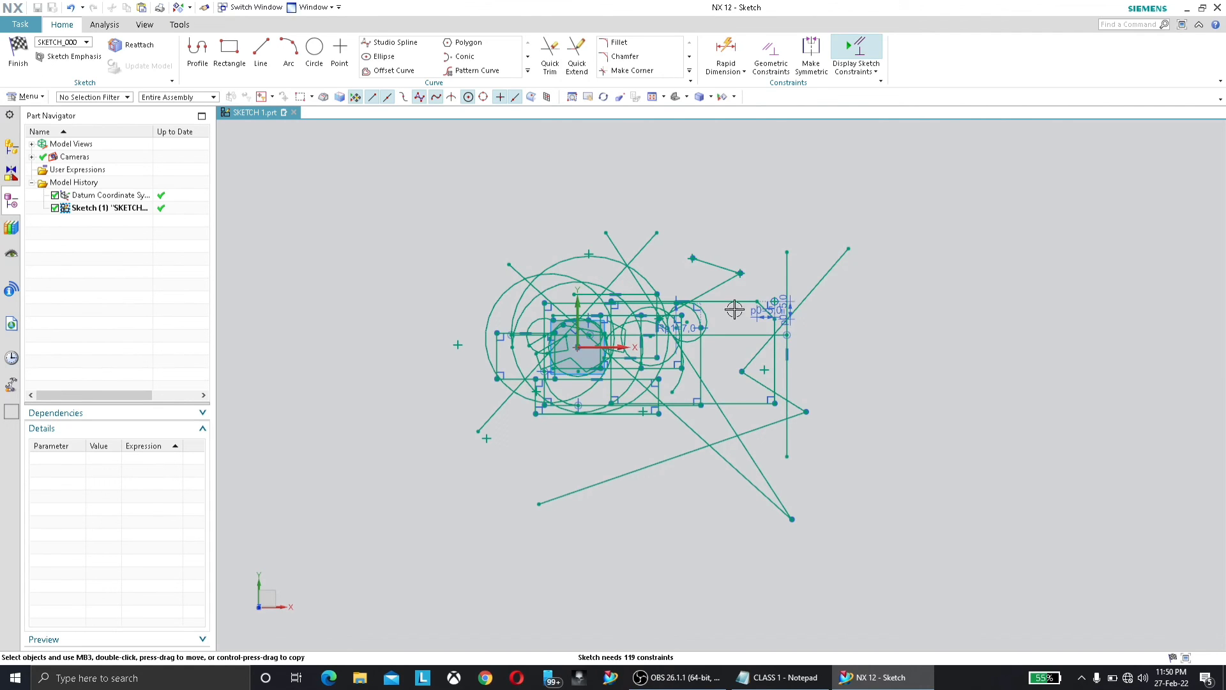
Step: Hide the three connected lines of the zigzag on the right side of the sketch
scroll(776, 296, up, 5)
click(899, 266)
scroll(808, 364, down, 3)
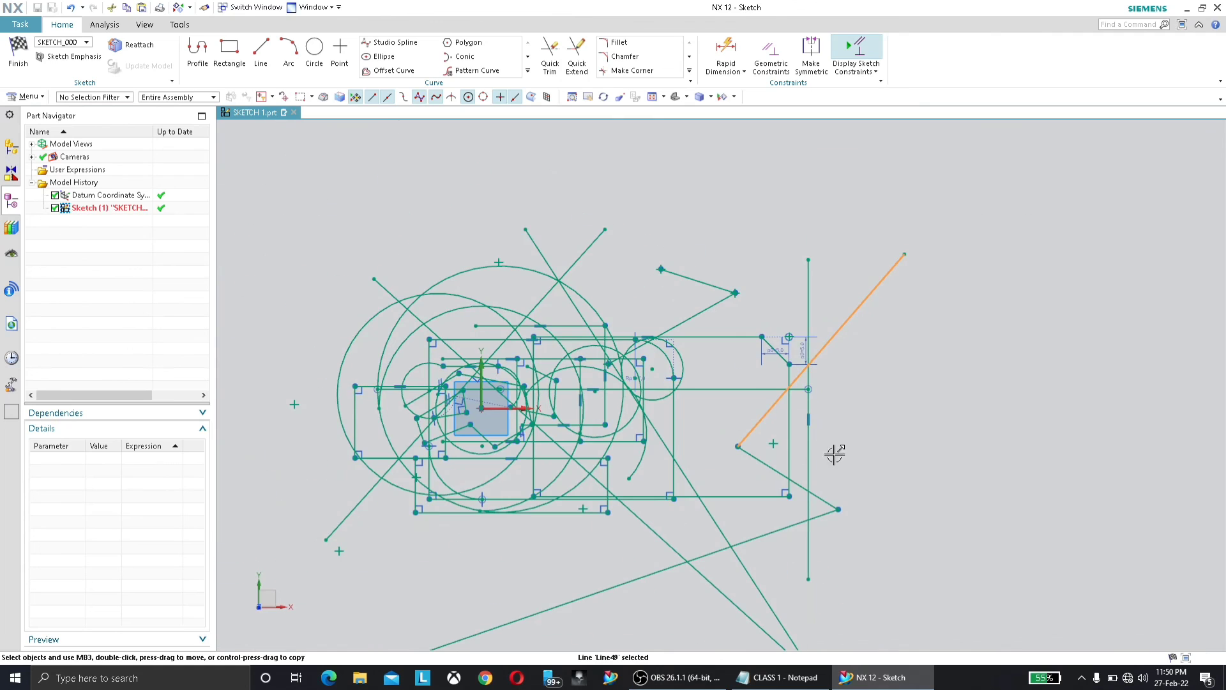
click(827, 499)
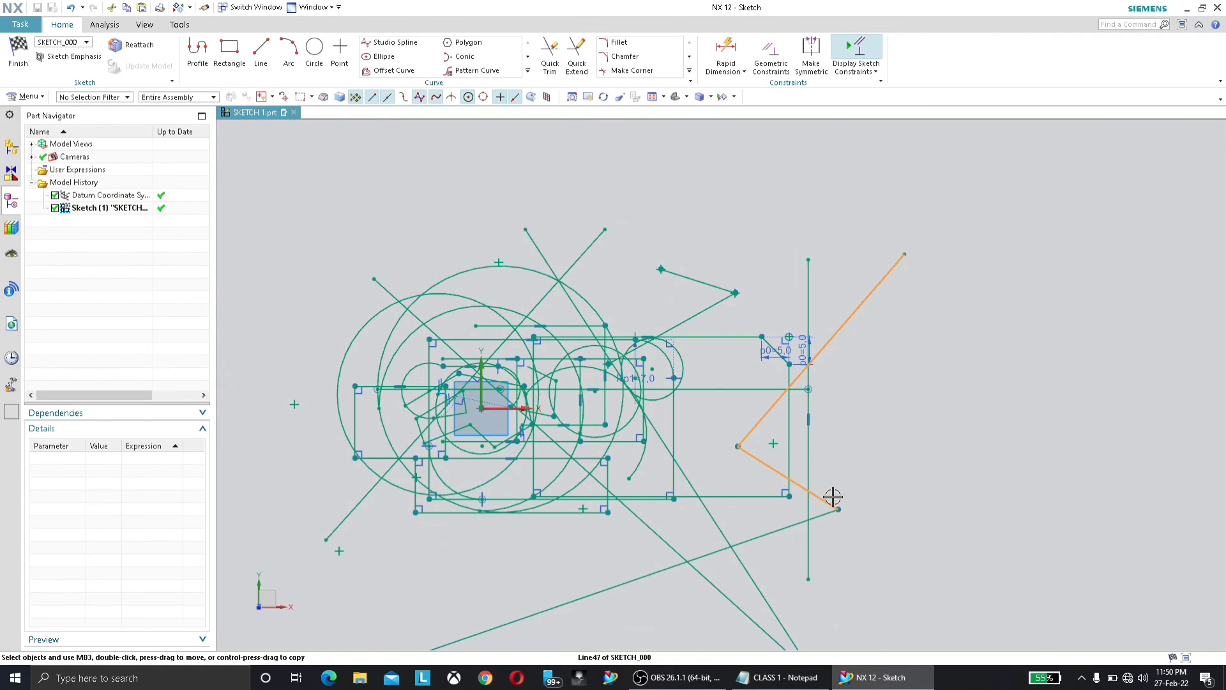
click(852, 318)
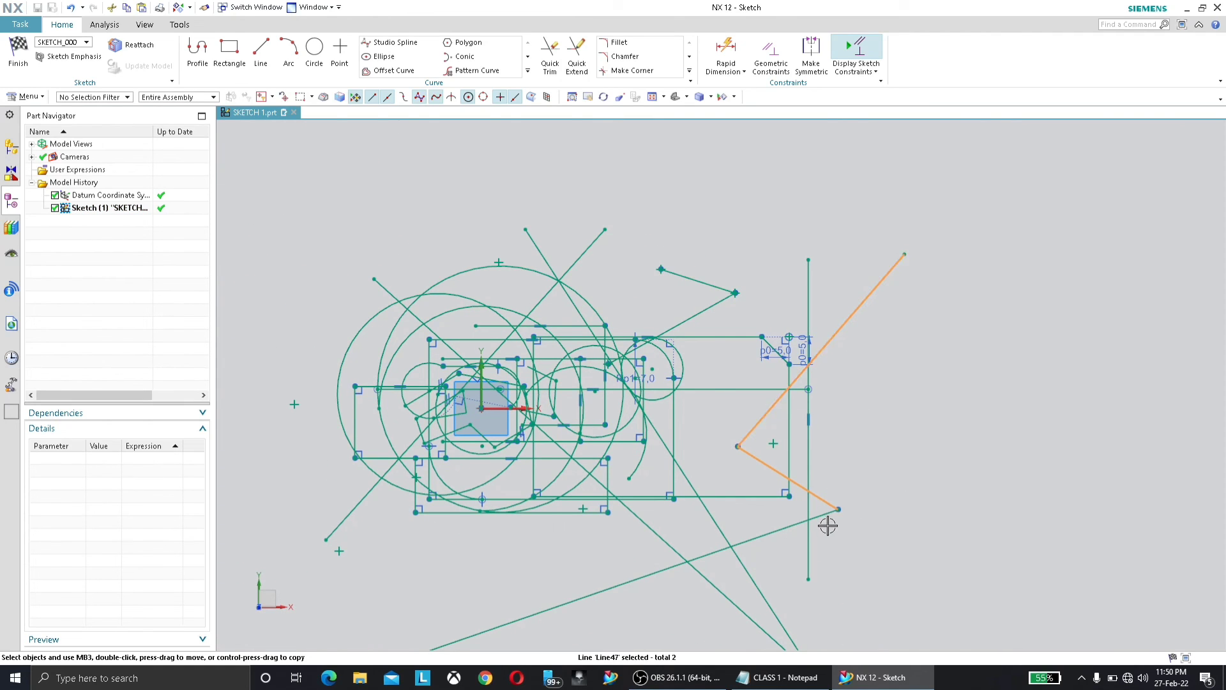
click(795, 524)
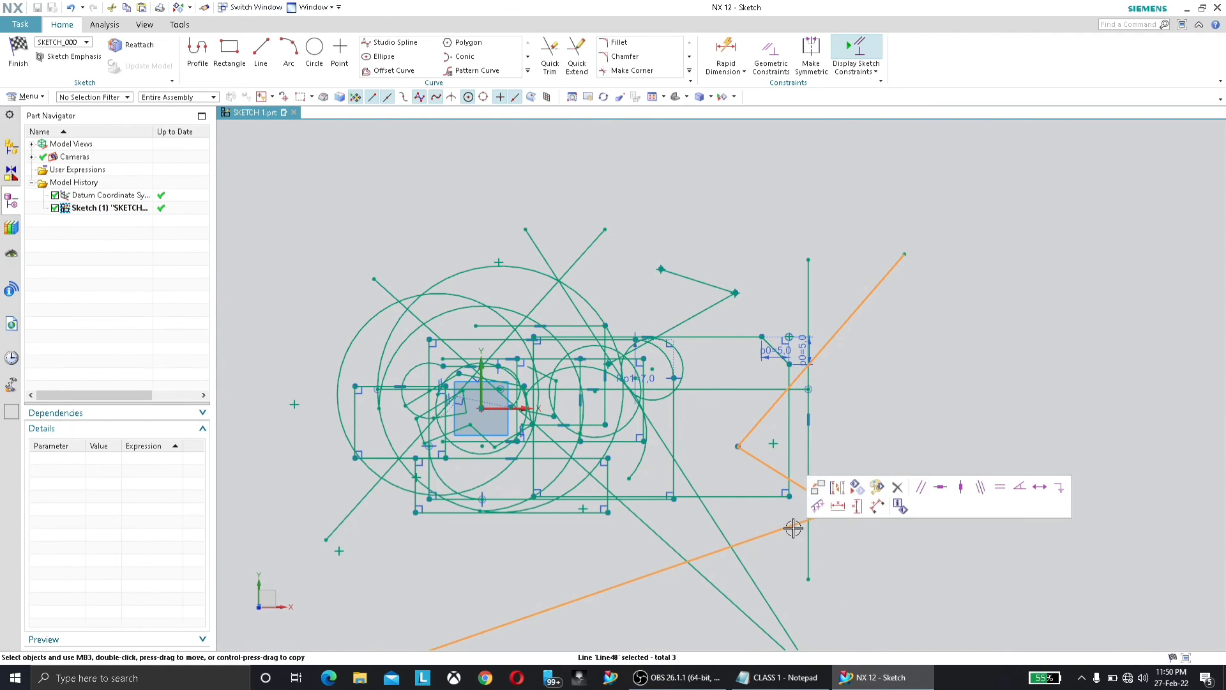
click(853, 489)
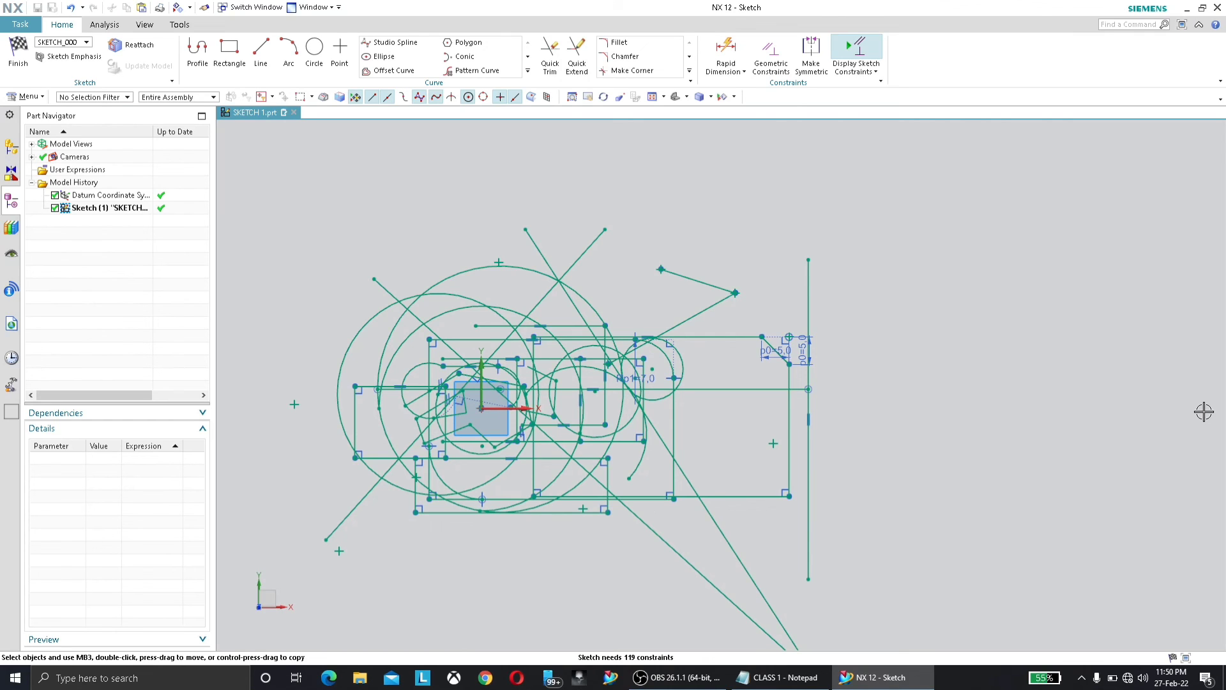
Step: Invert shown and hidden objects to display only the three connected zigzag lines, and finish the sketch
key(ctrl+shift+b)
scroll(775, 298, down, 4)
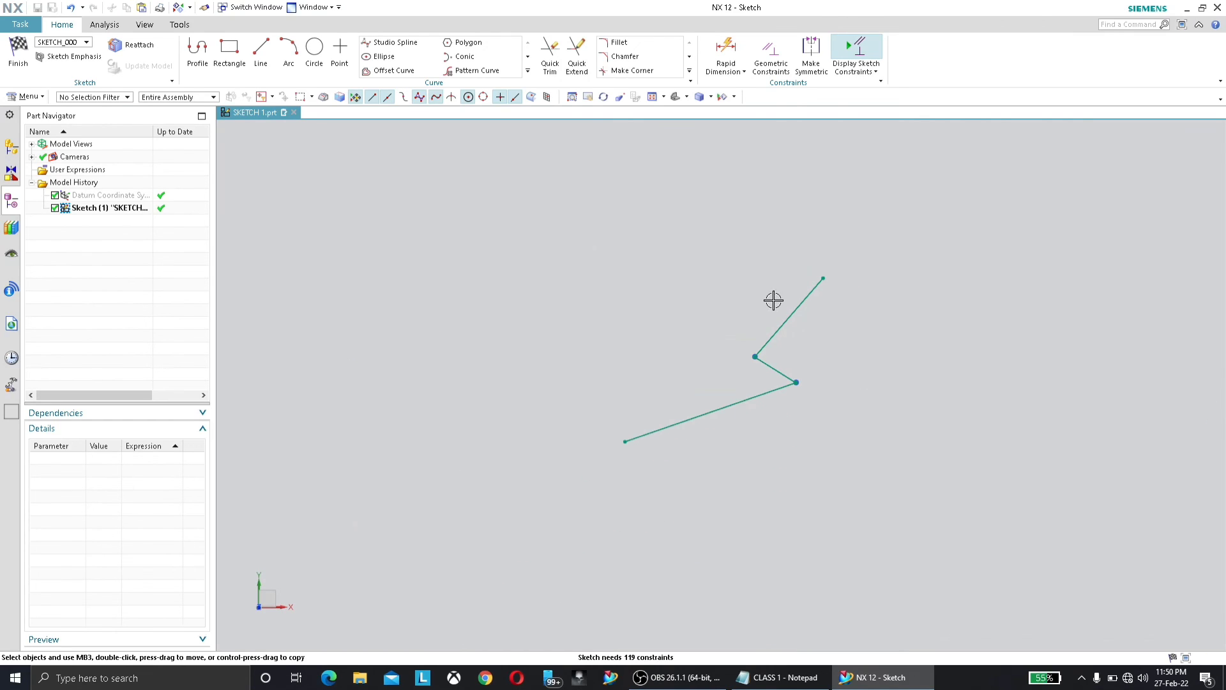
click(19, 60)
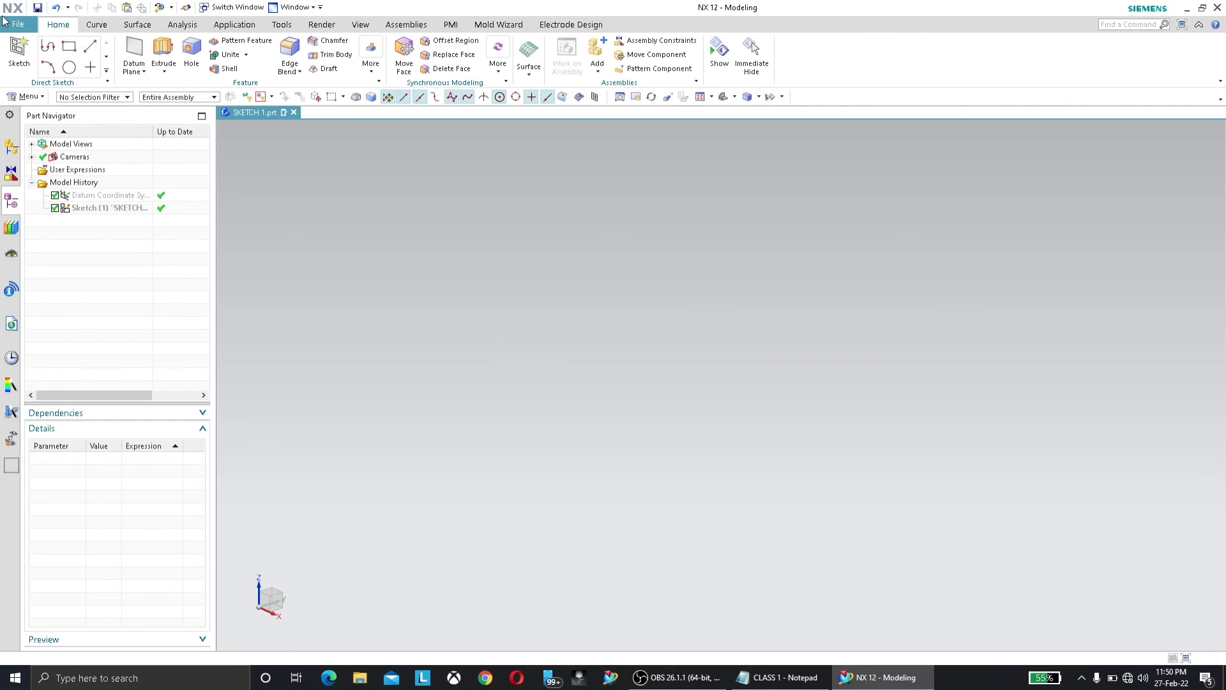